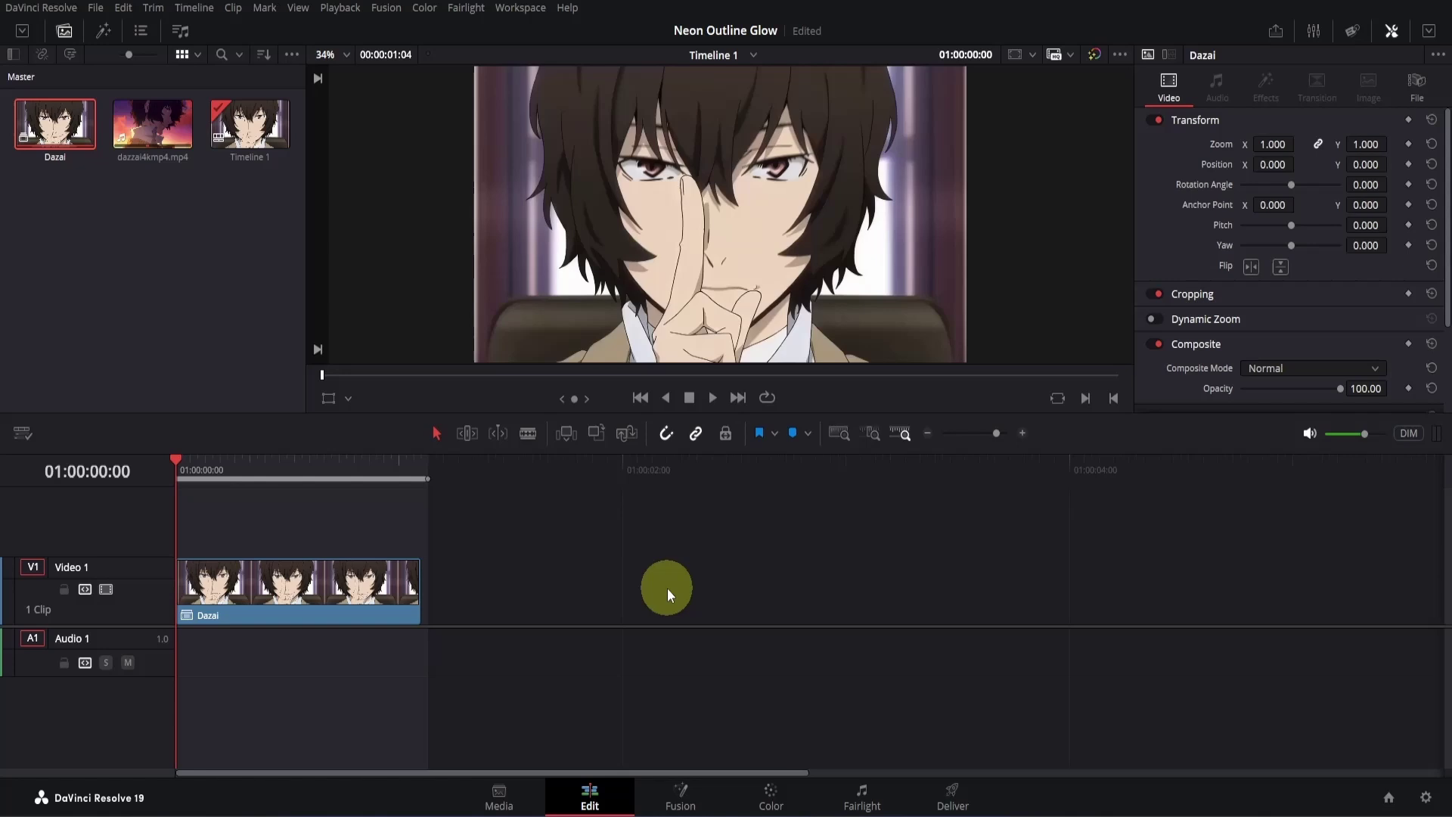
- Switch to the Fusion page and show one large viewer of the MediaOut1 result
click(672, 792)
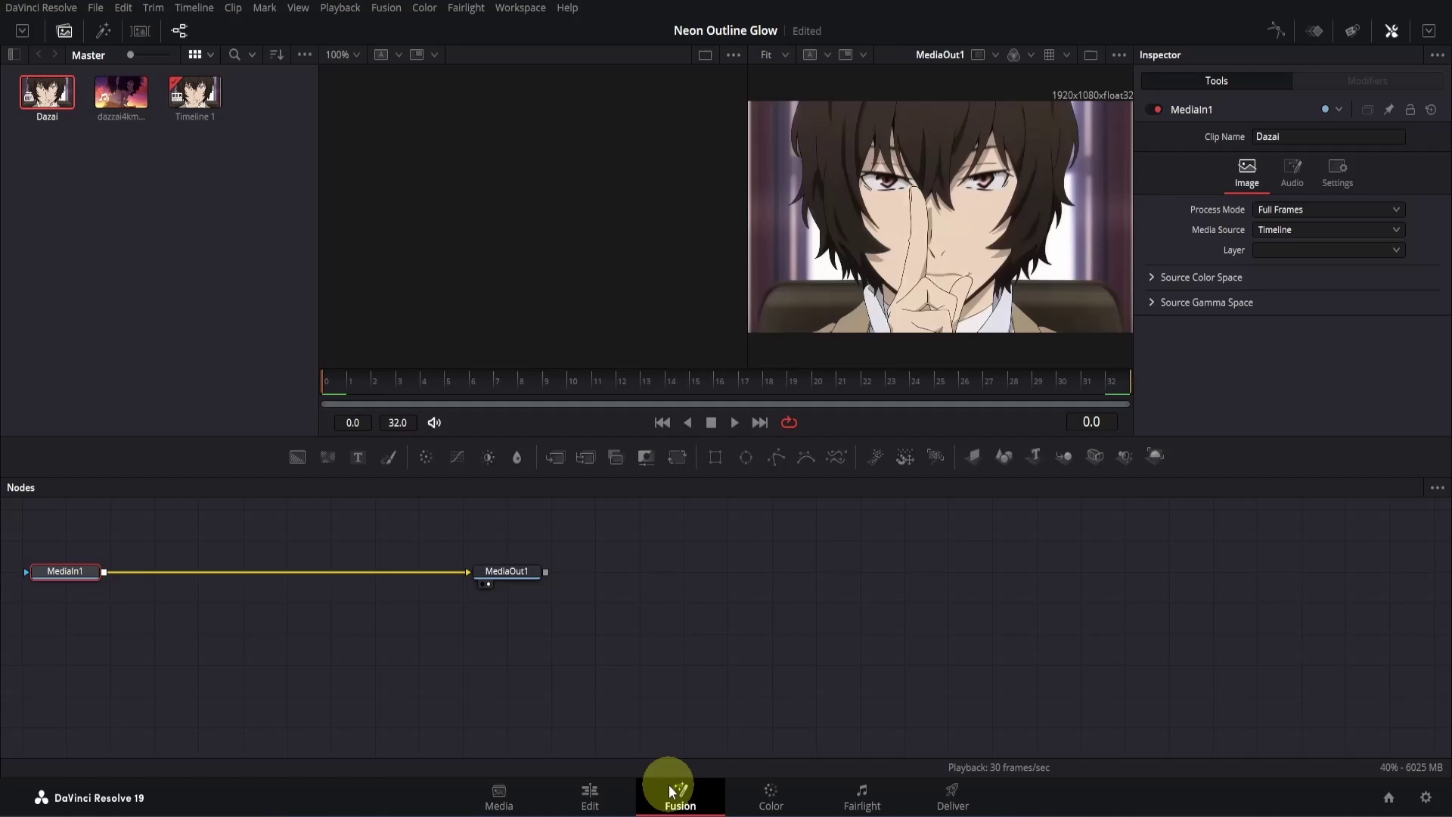
drag(365, 621, 794, 646)
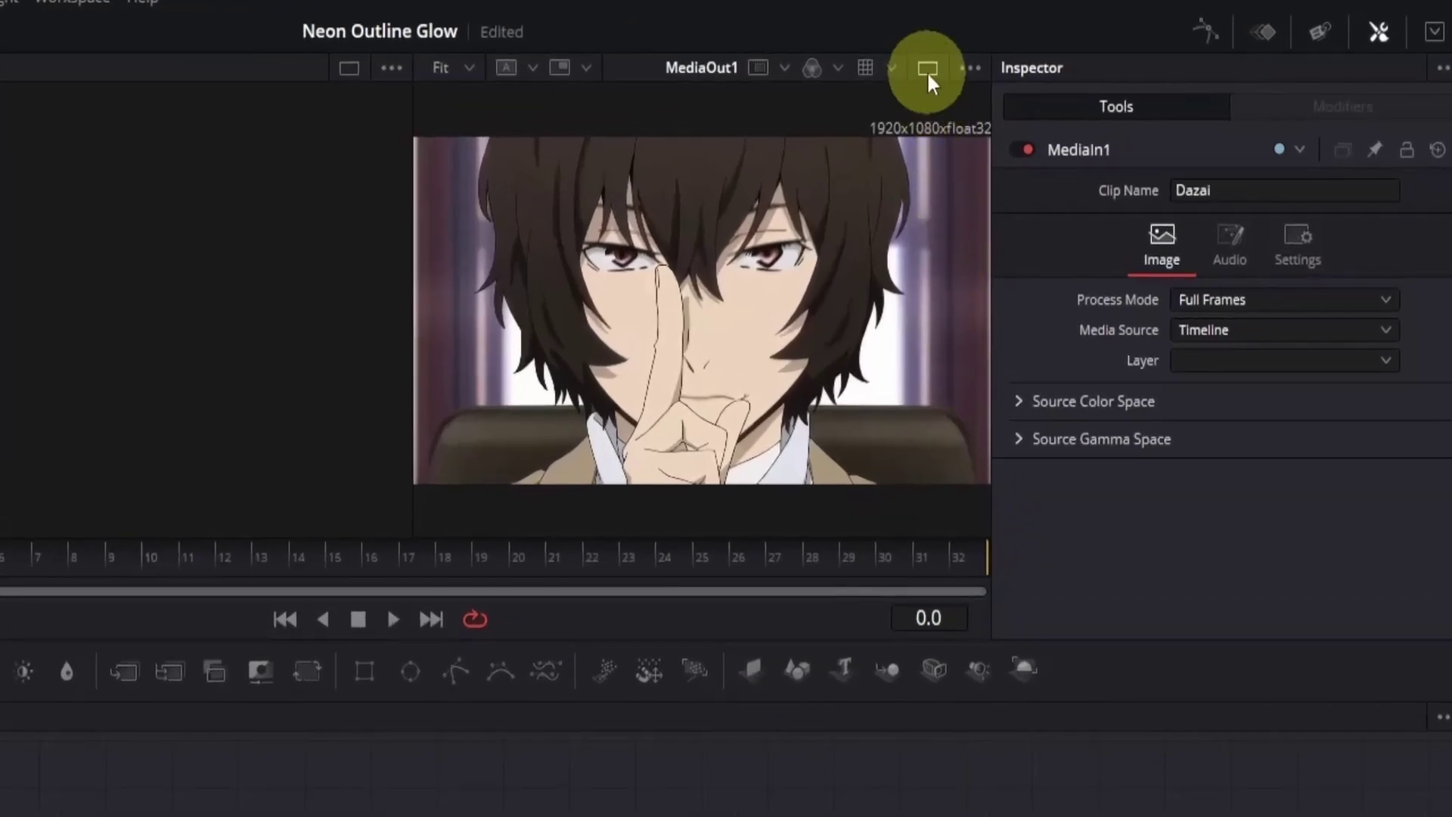
click(930, 76)
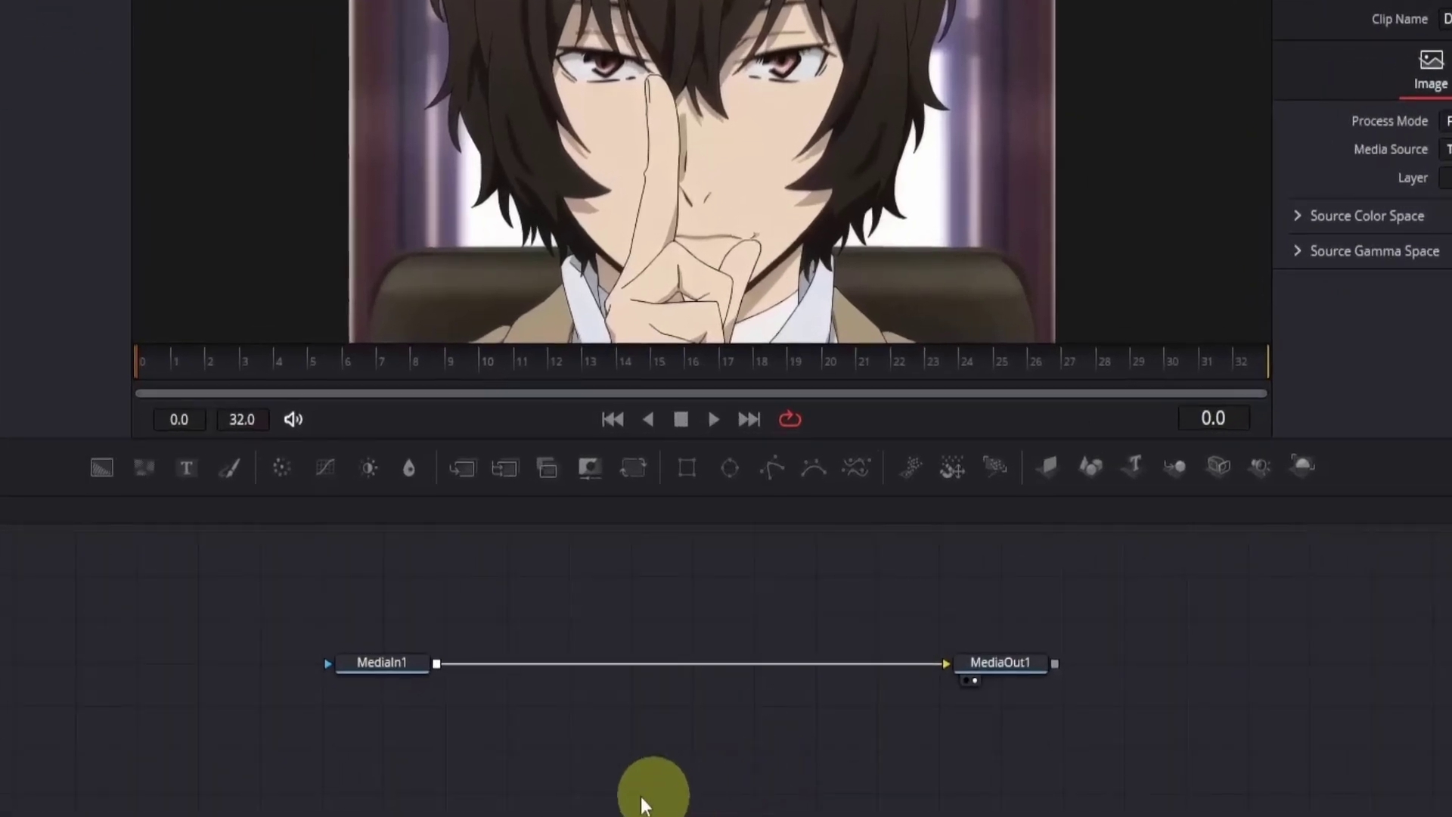
- Insert an Edge Detect node after MediaIn1 by searching 'edge'
click(399, 666)
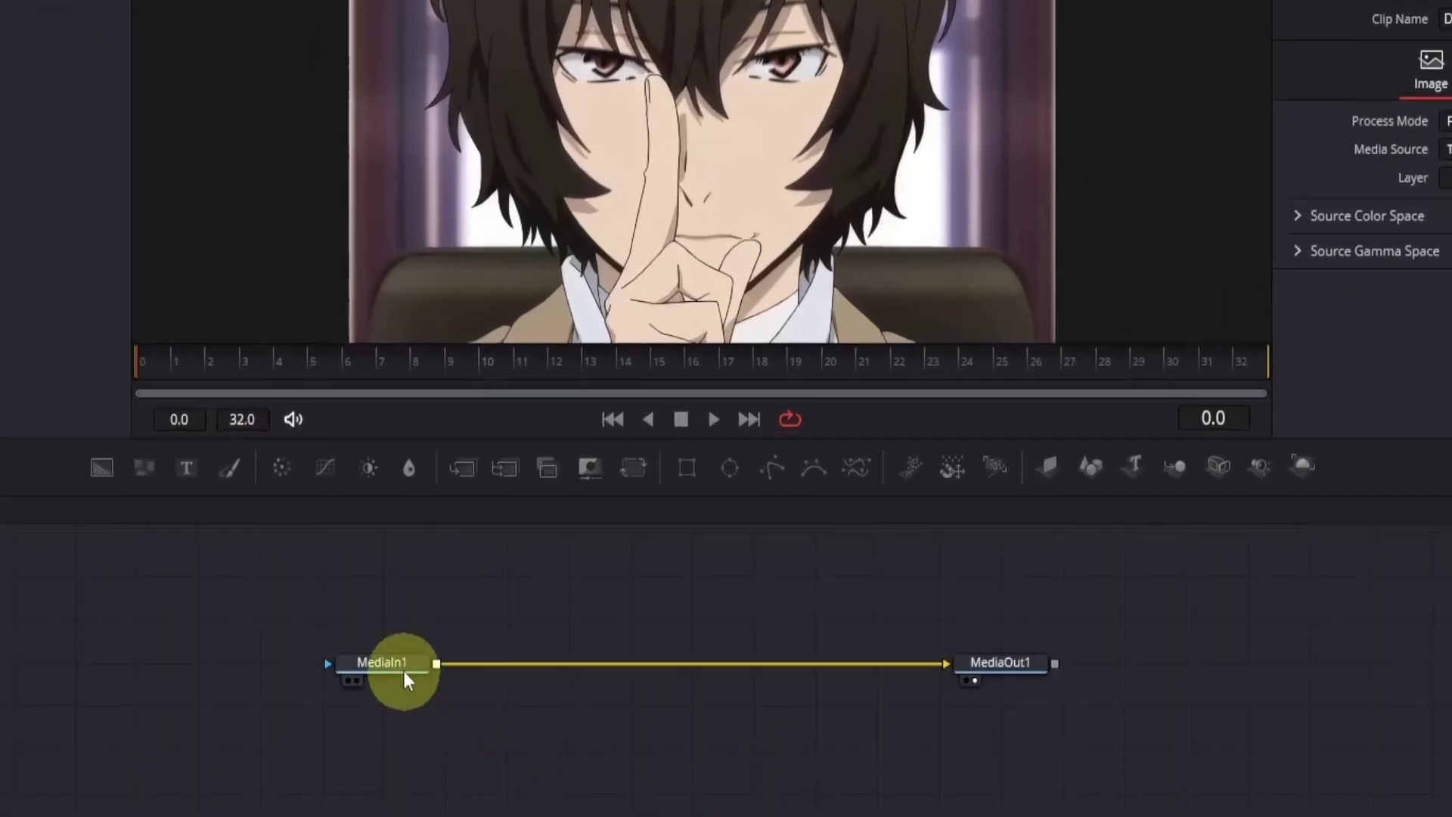
key(shift+space)
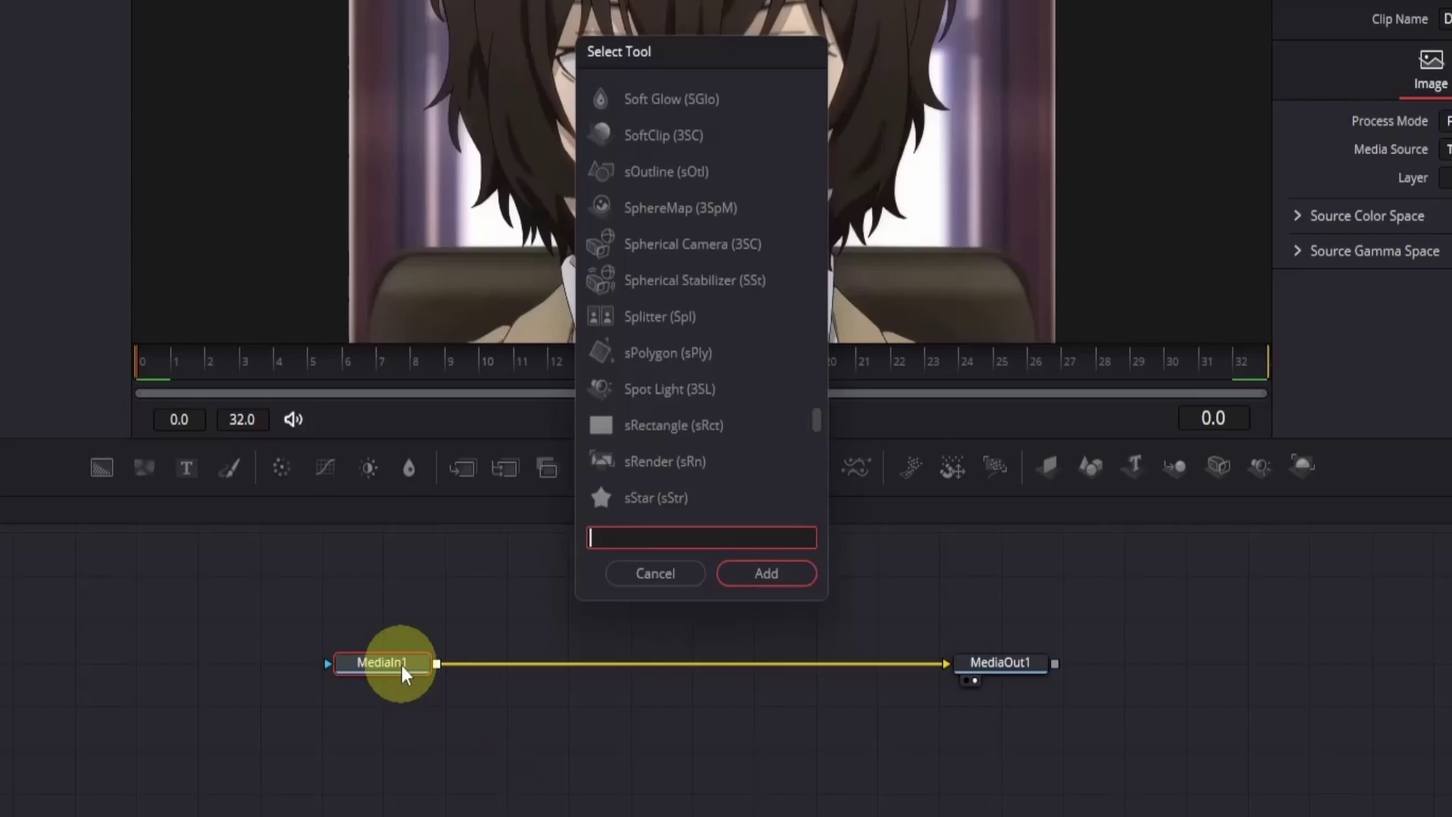
text(edge)
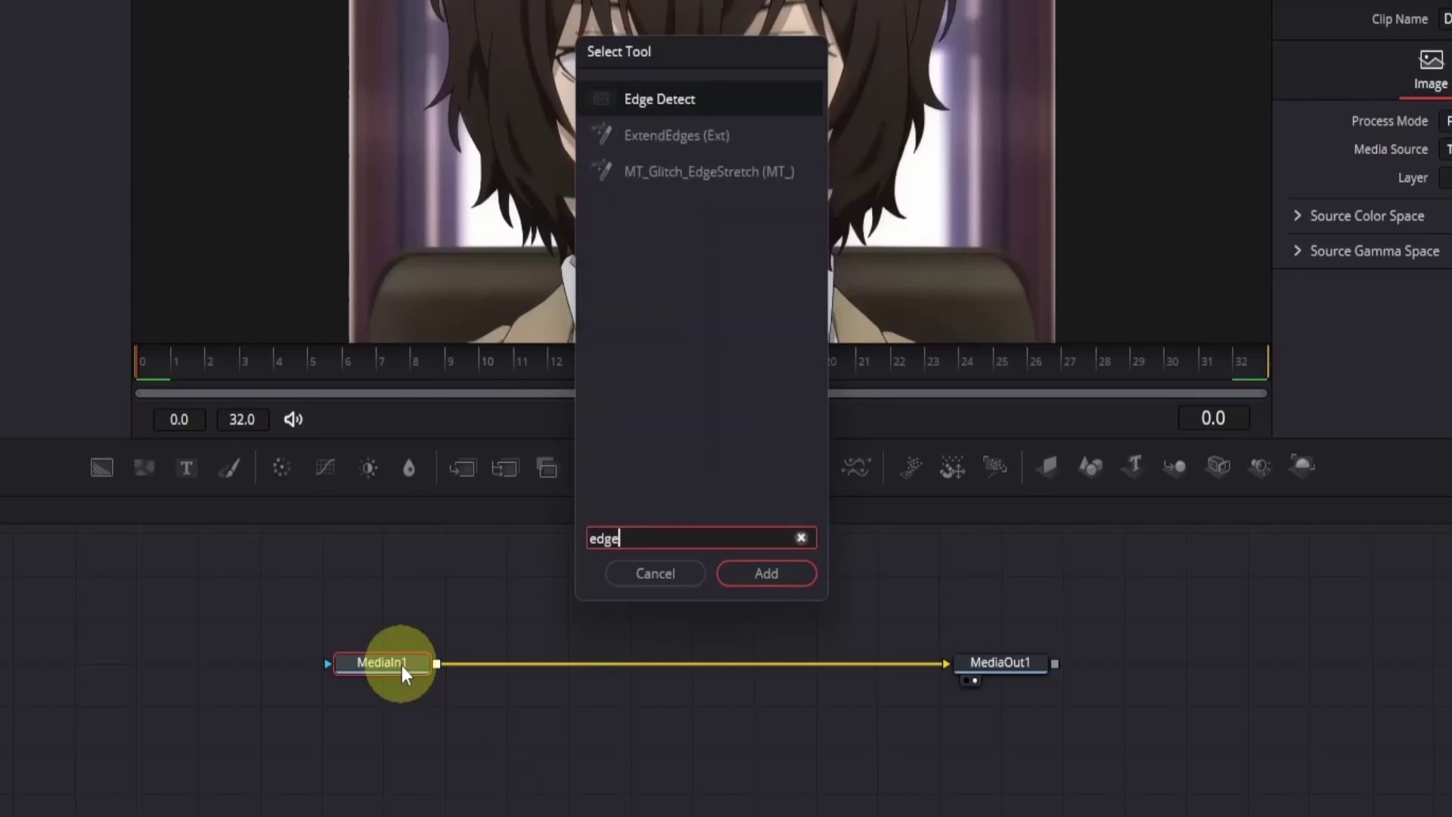
click(687, 117)
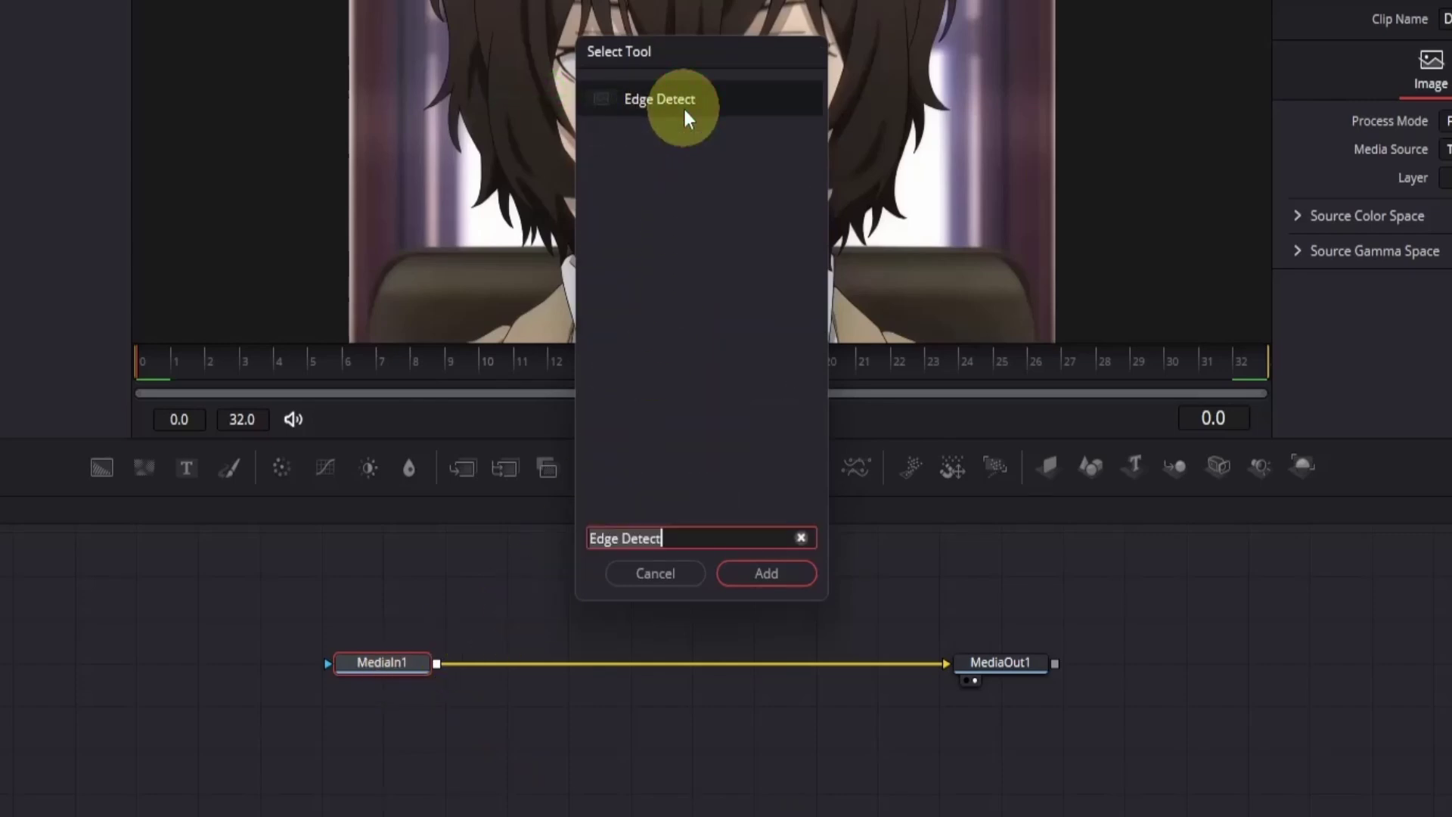
click(760, 573)
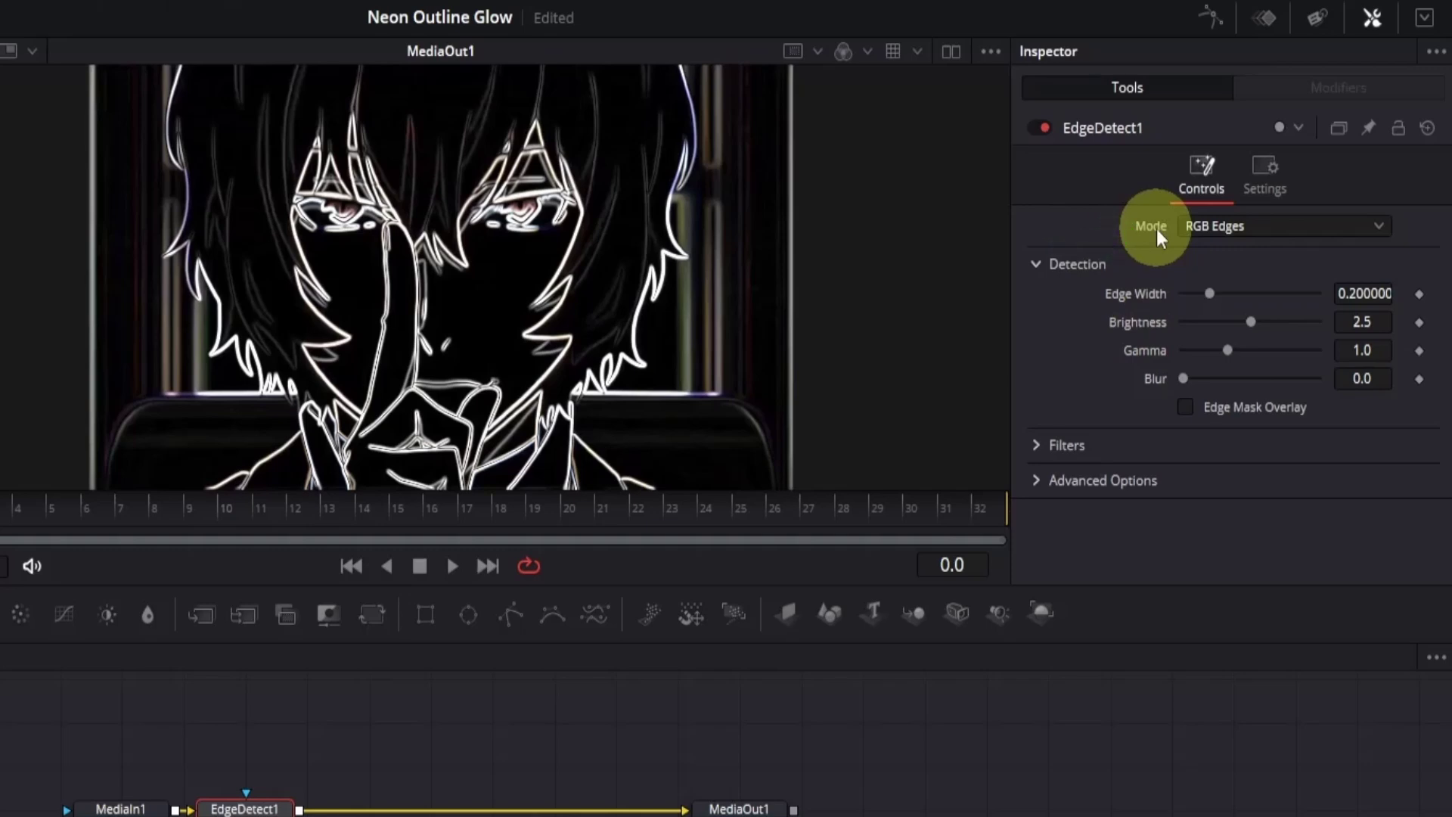
- Switch EdgeDetect1 to Grayscale Edges and set Brightness to 4.0
click(1203, 225)
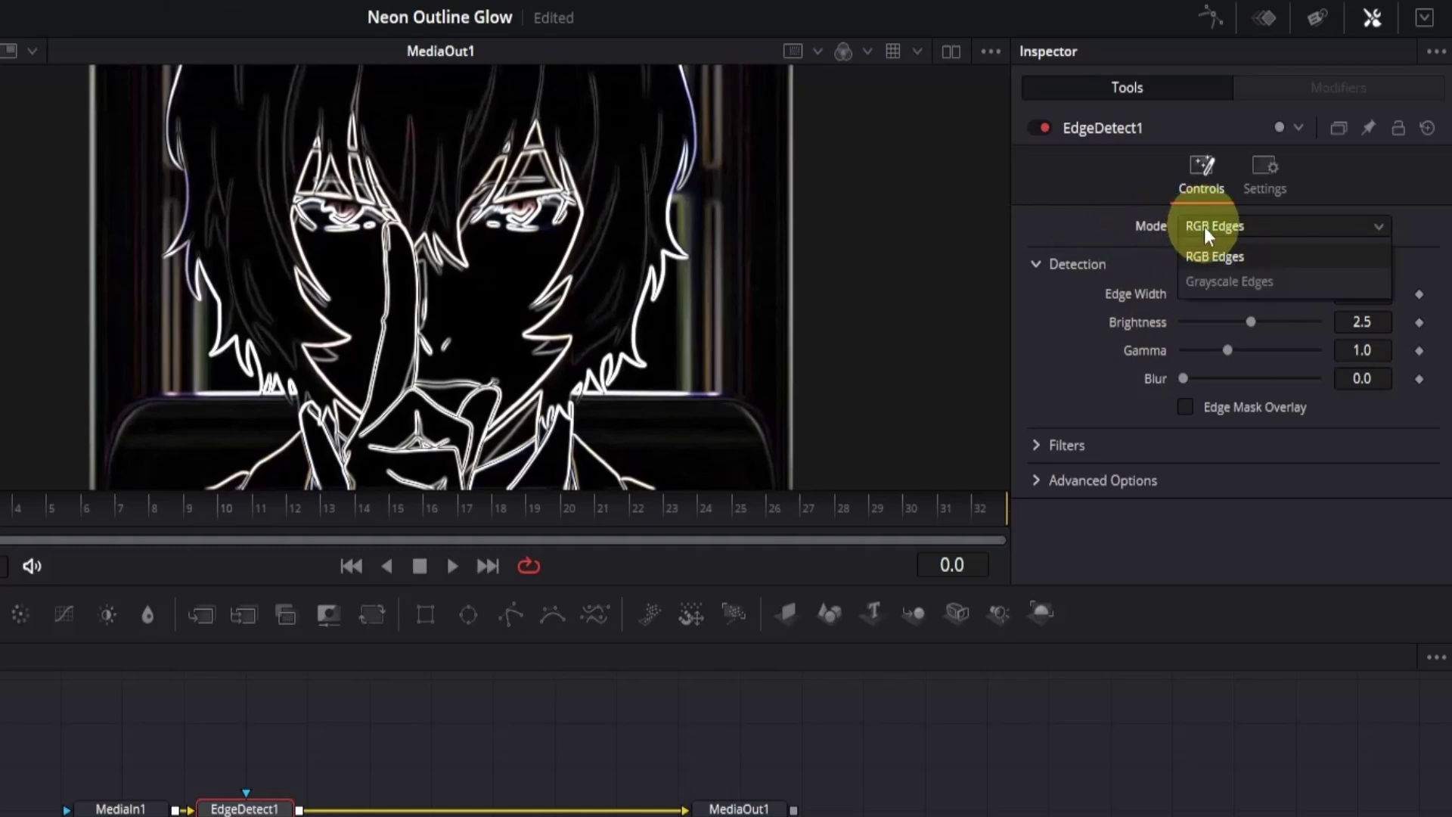
click(1206, 280)
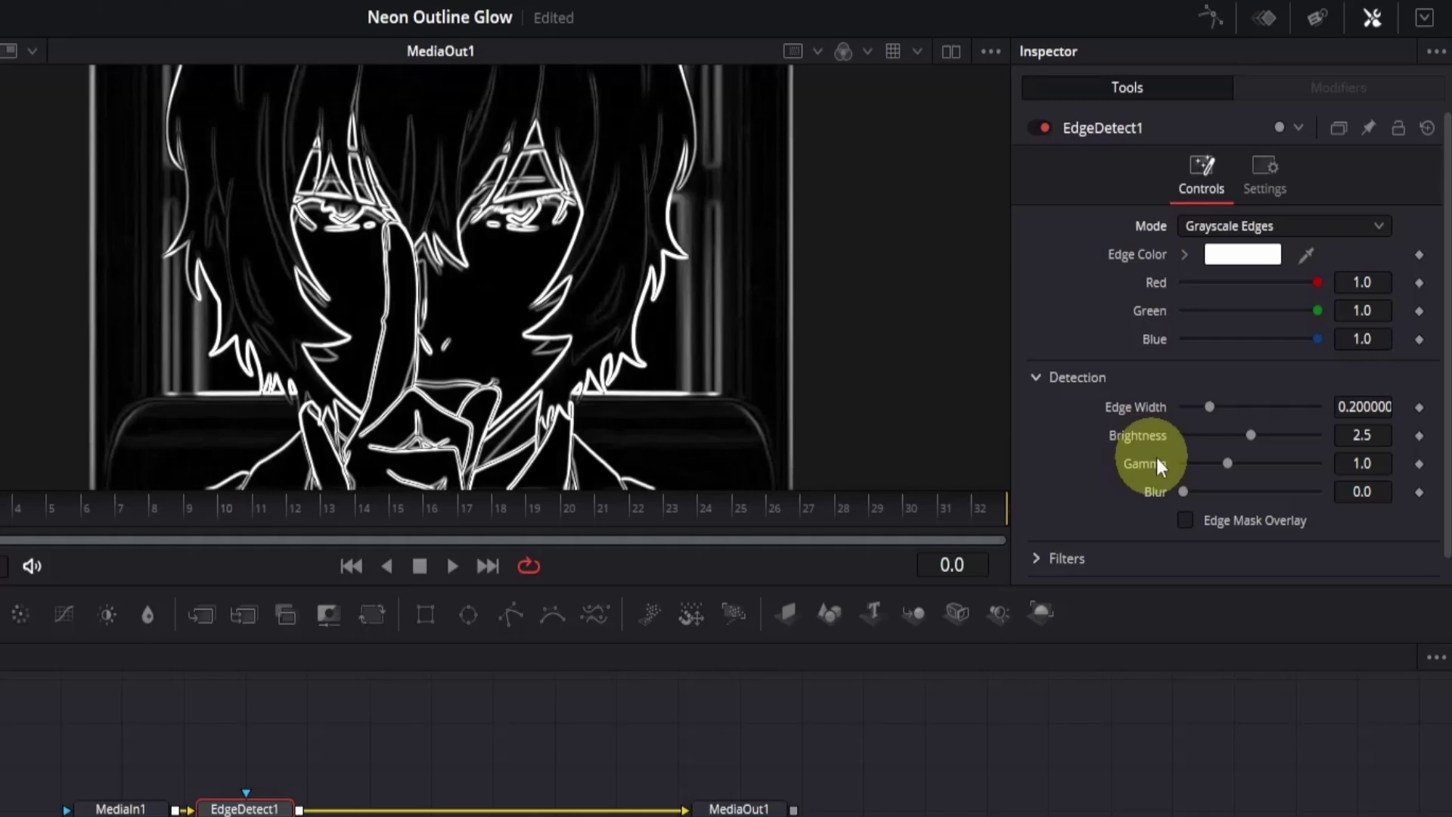
drag(1250, 434, 1286, 439)
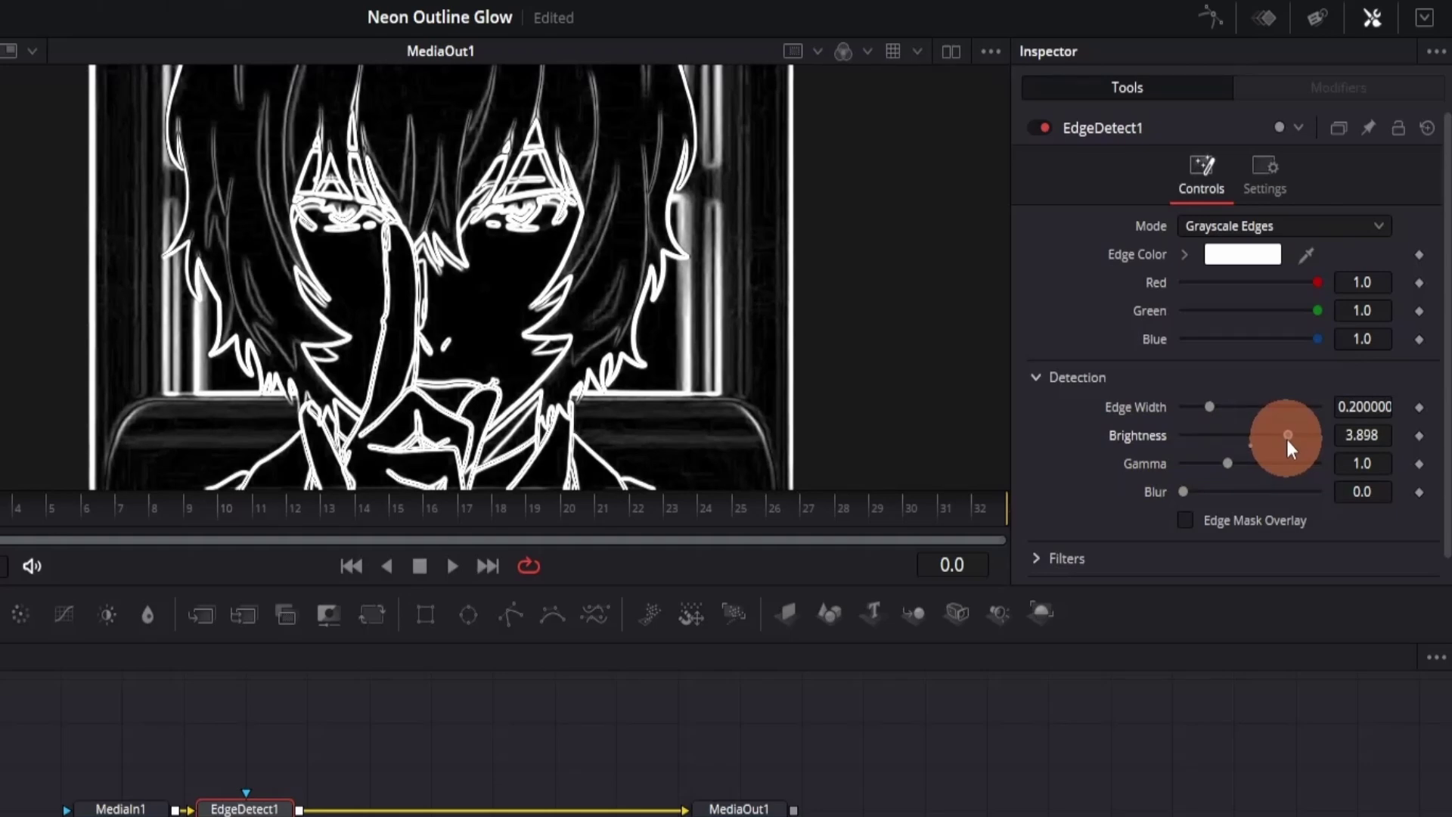
drag(1287, 439, 1288, 437)
click(1384, 436)
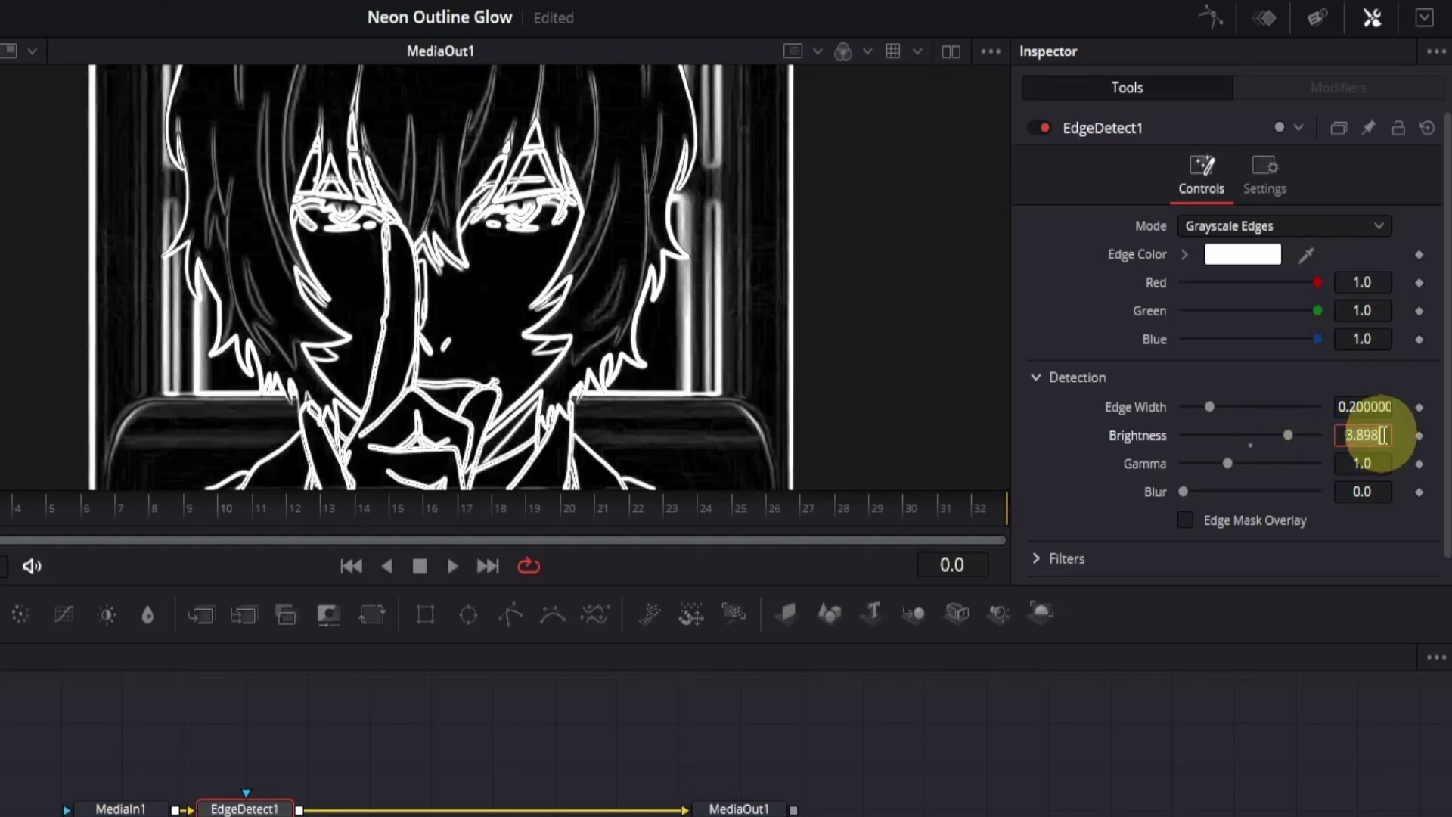
text(4)
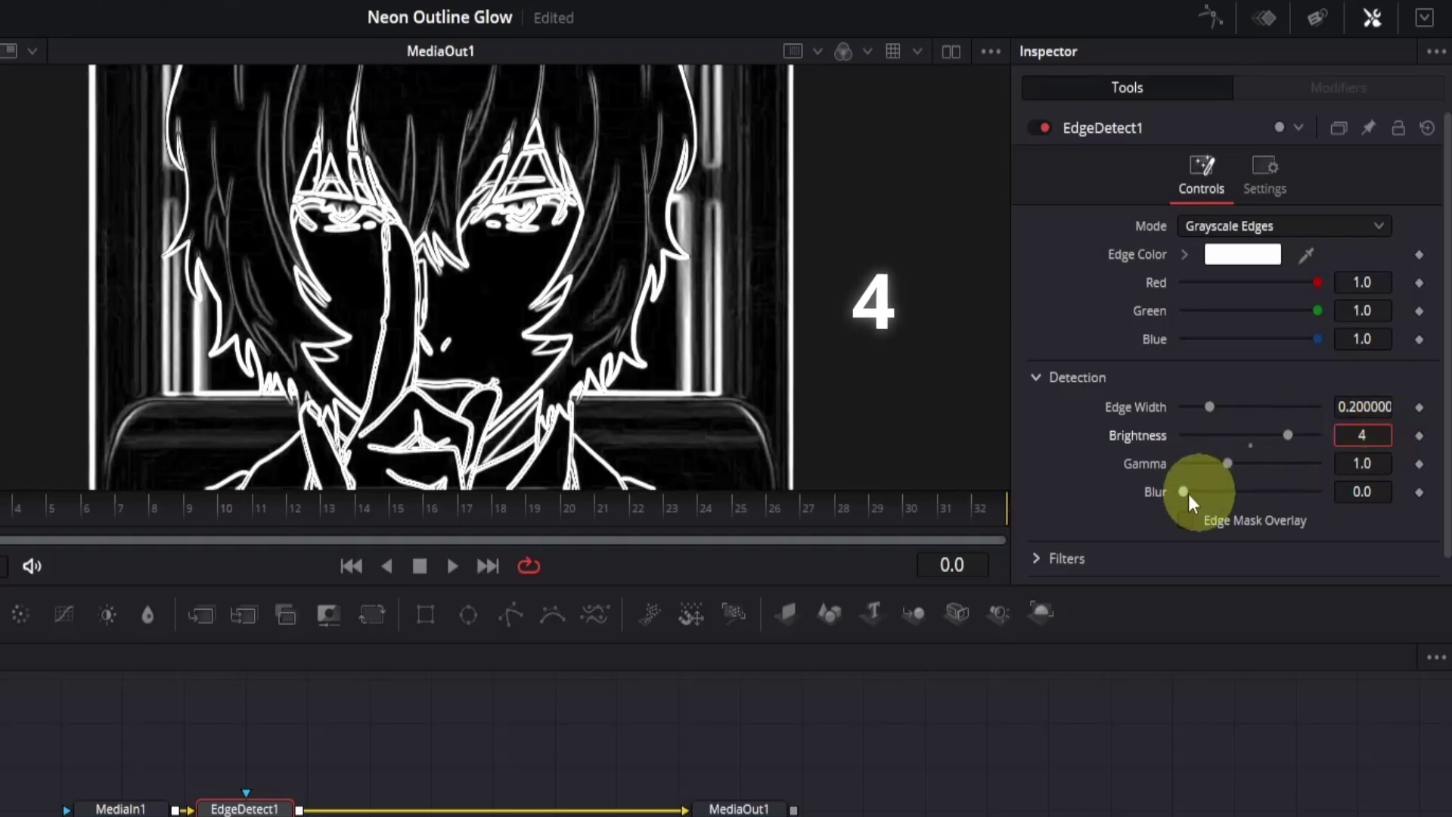
click(1116, 490)
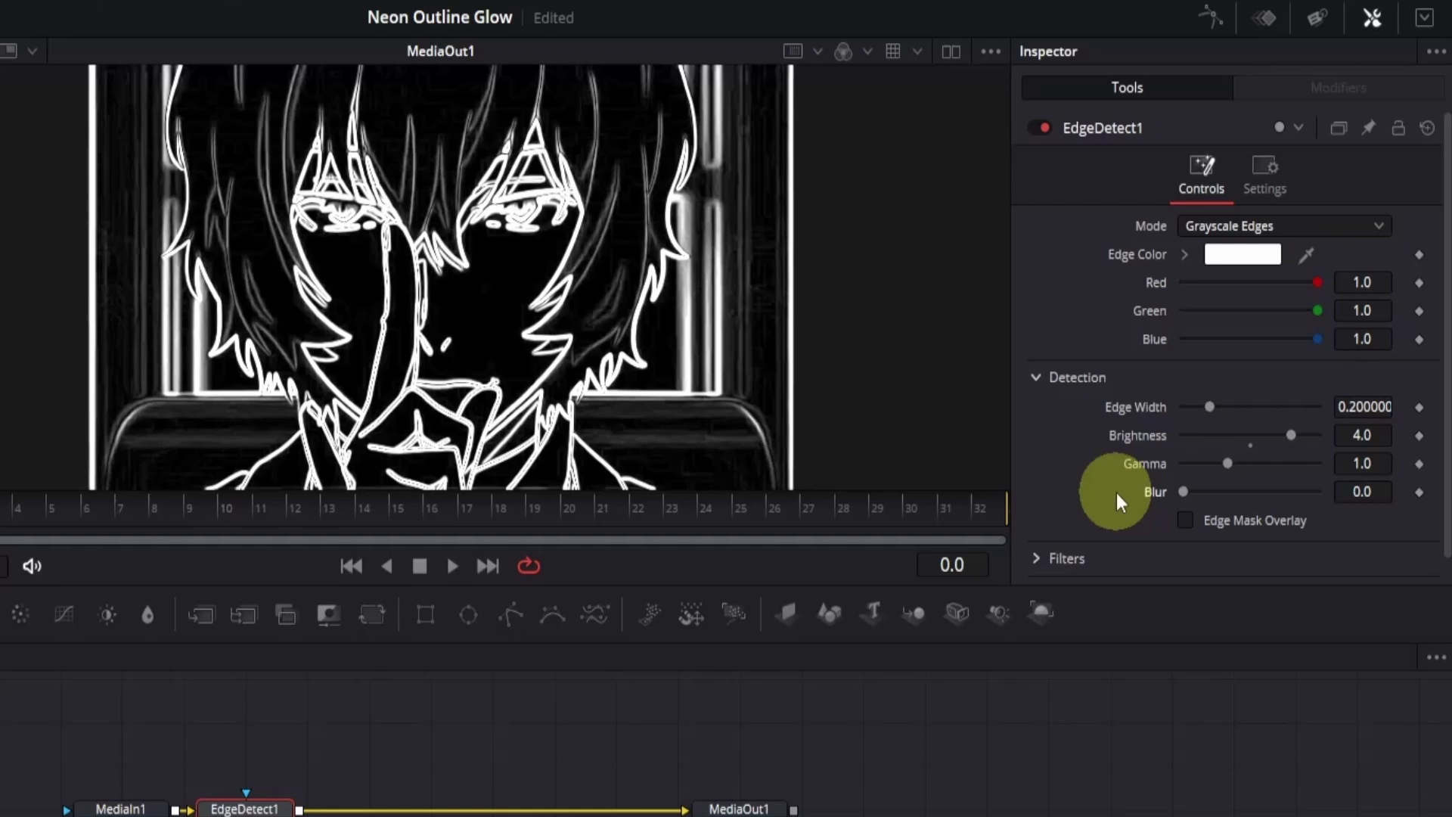
- Raise Gamma to about 1.48, save the project, and set Blur to 0.2
click(1228, 463)
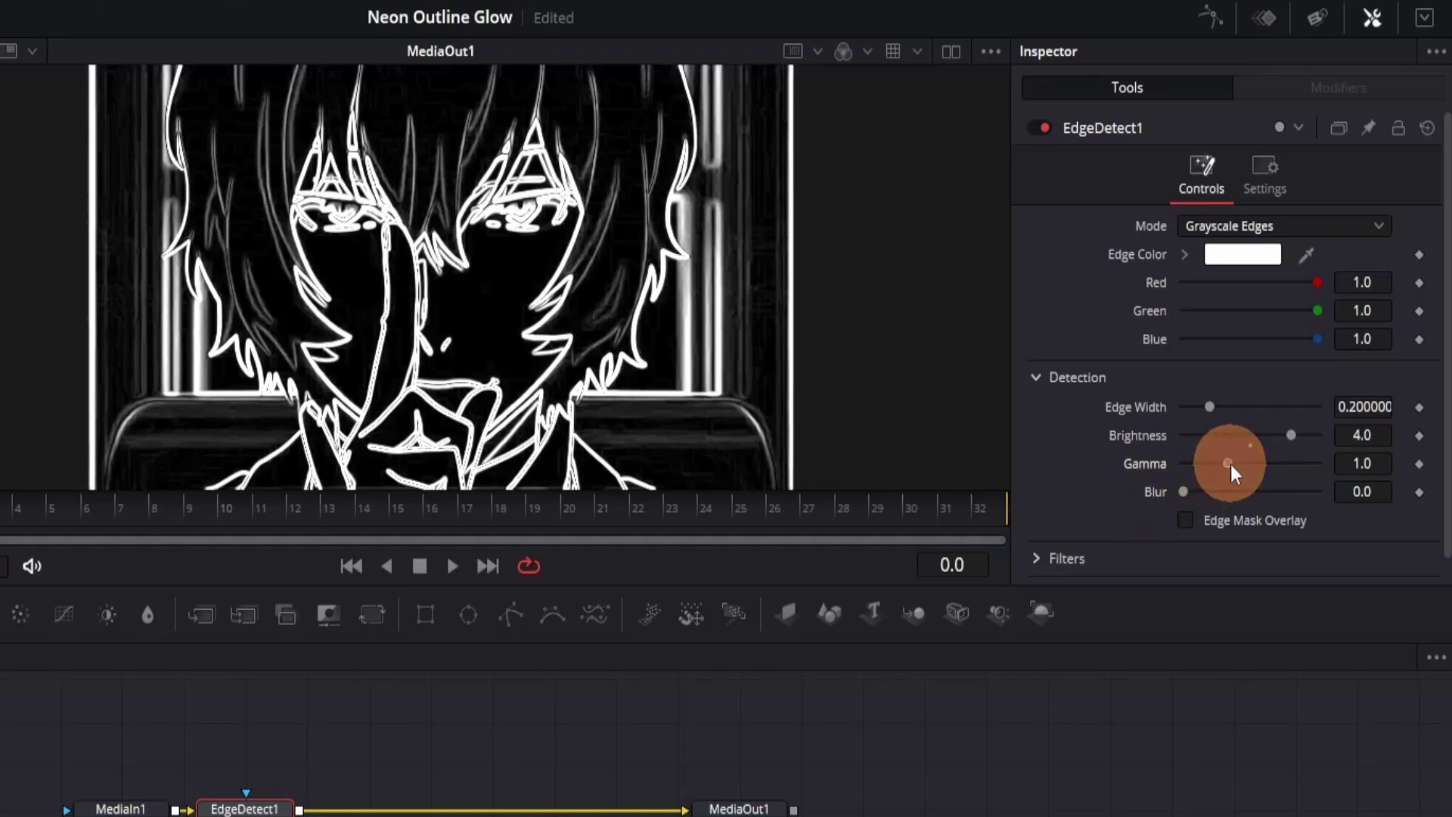
drag(1232, 467, 1275, 467)
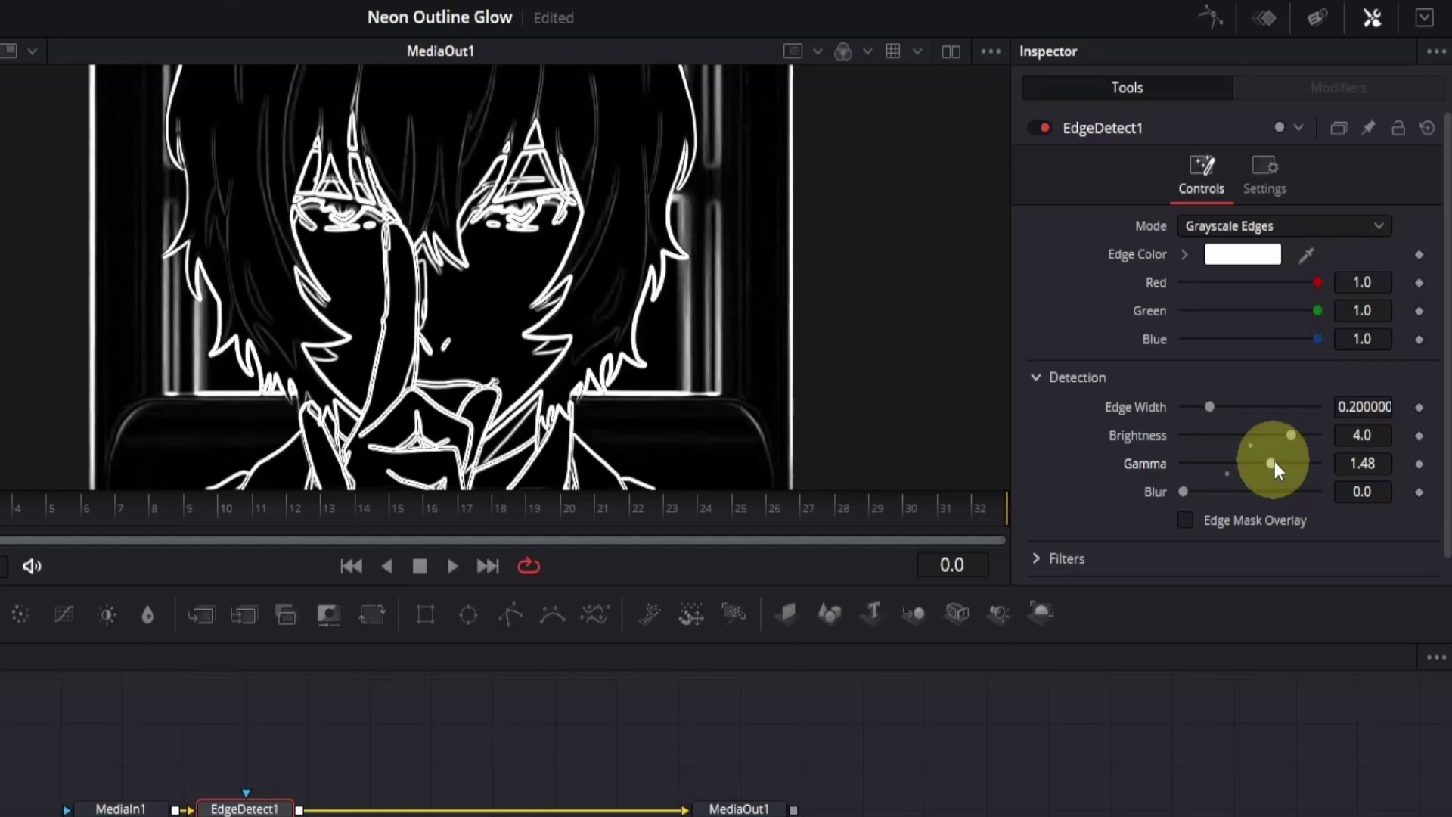
key(ctrl+s)
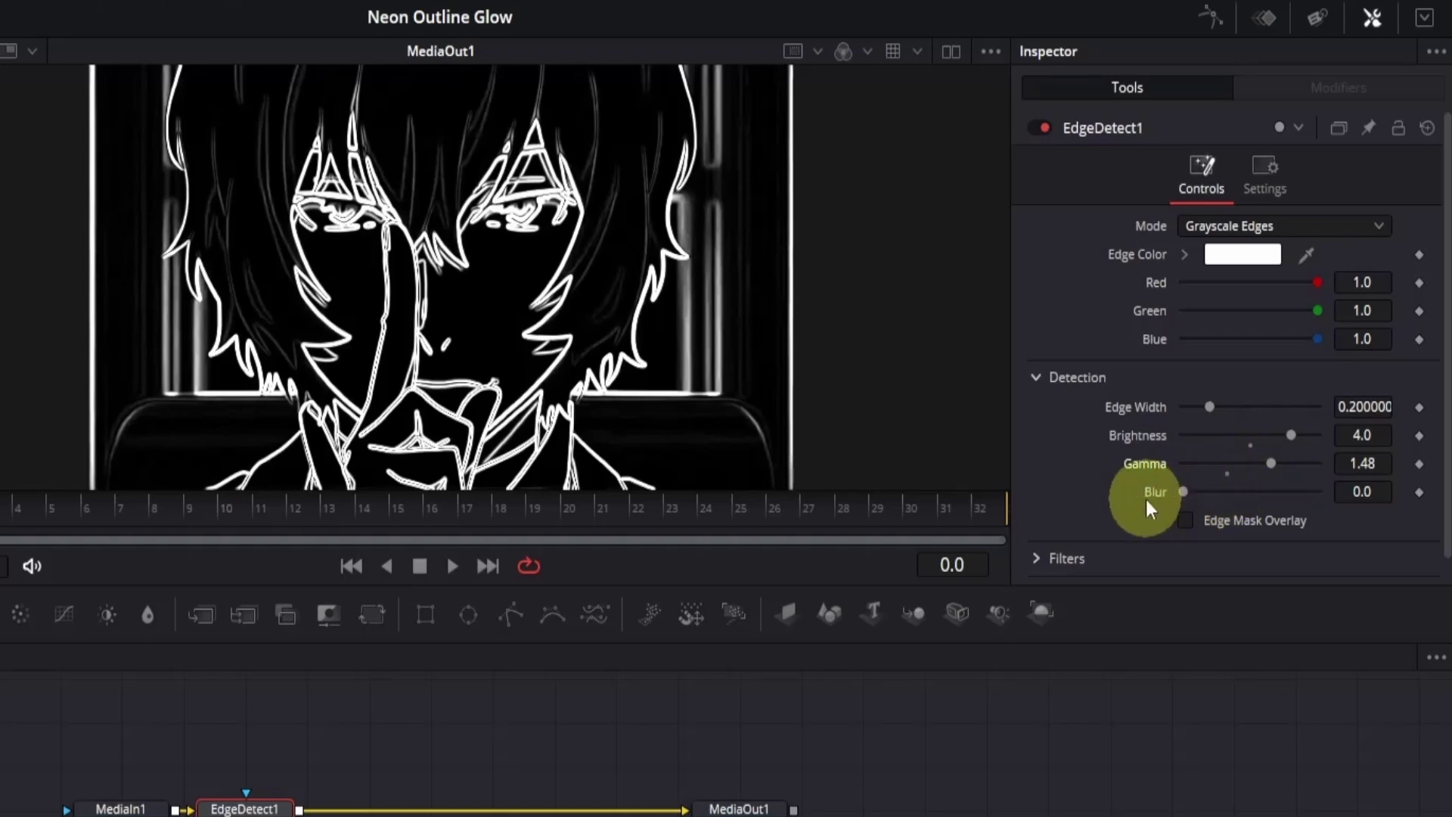
click(1375, 496)
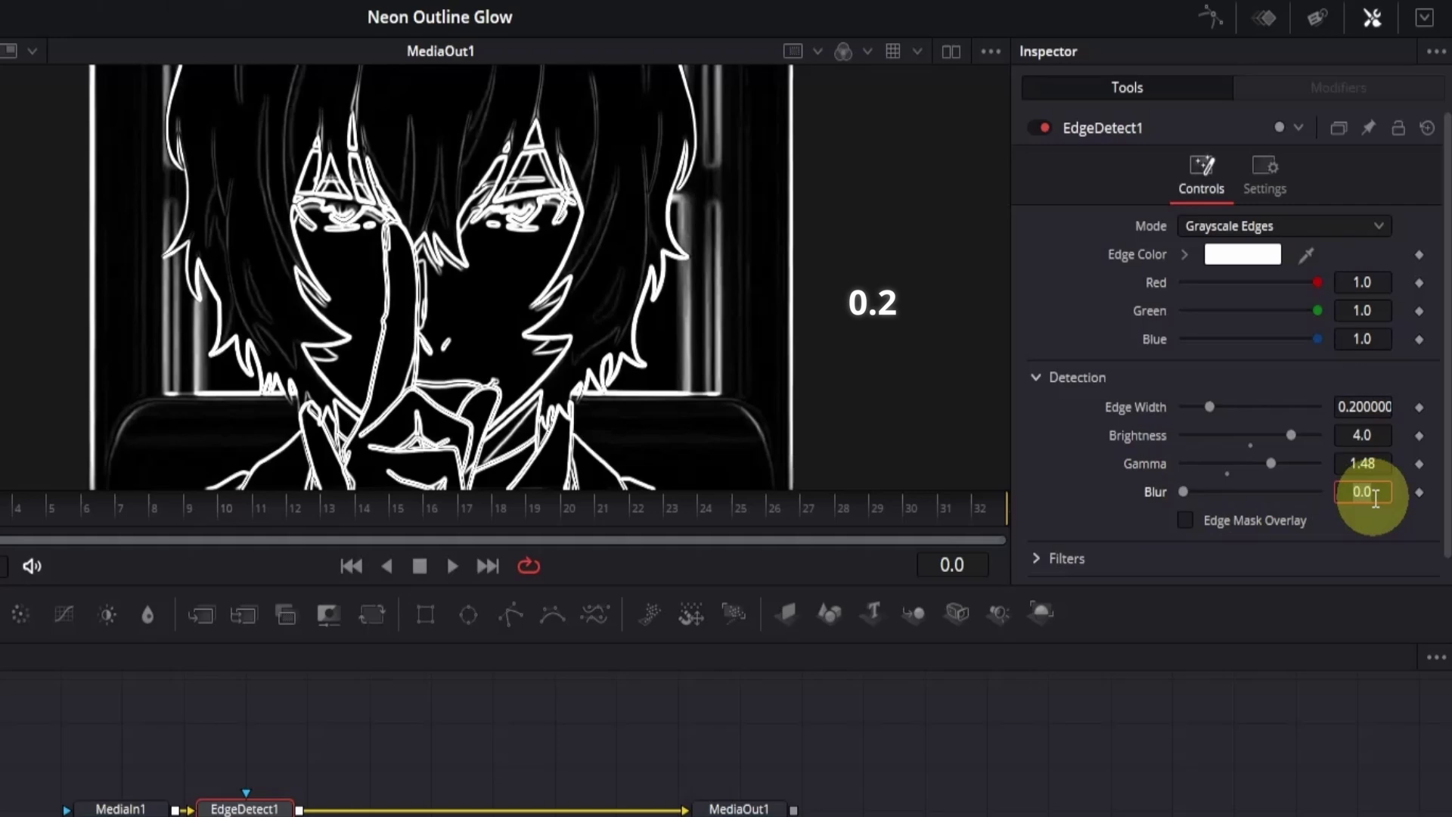
text(0.2)
key(Return)
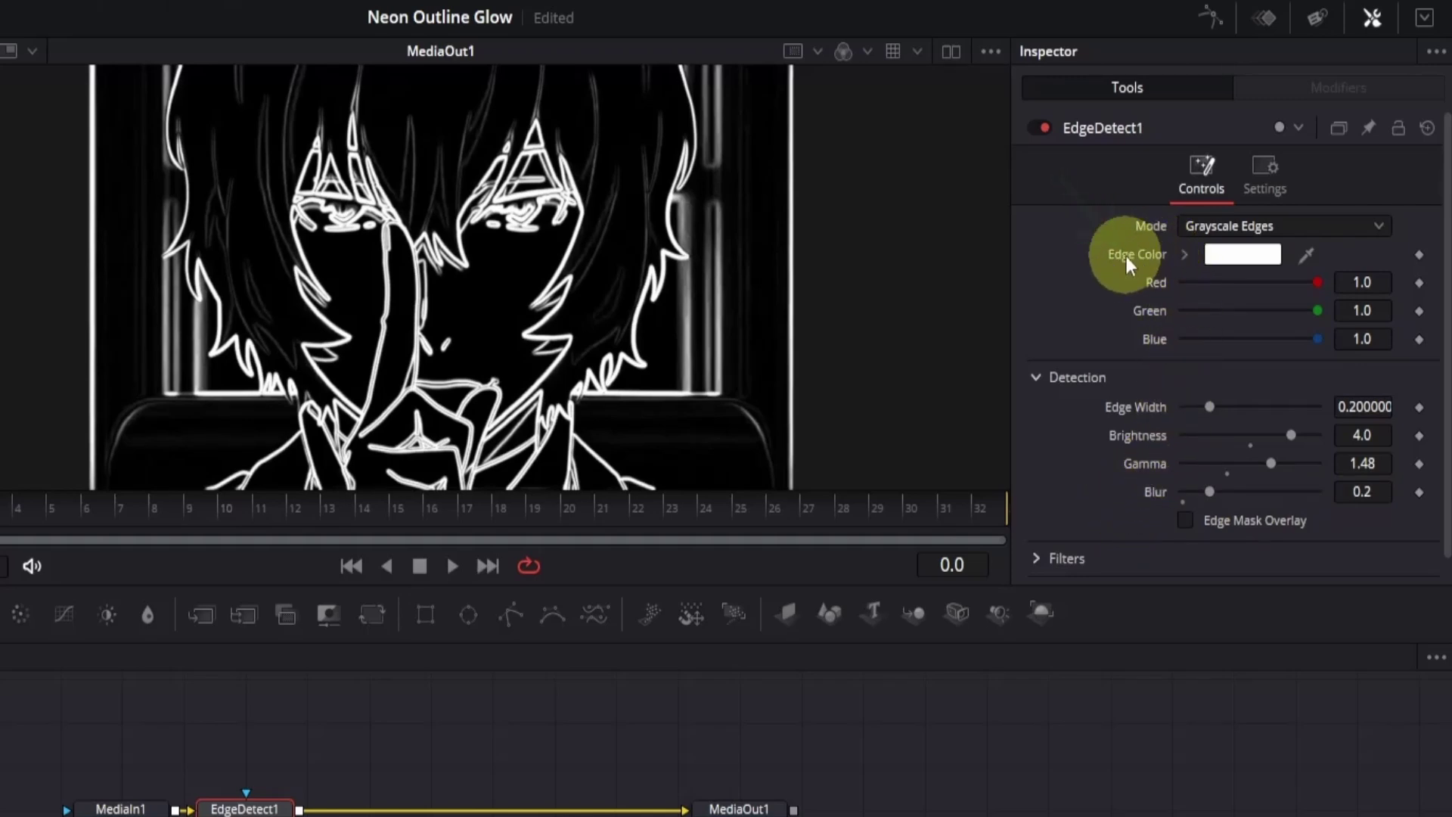
- Set the edge colour to golden orange: hue 0.096, full saturation and value
click(1184, 256)
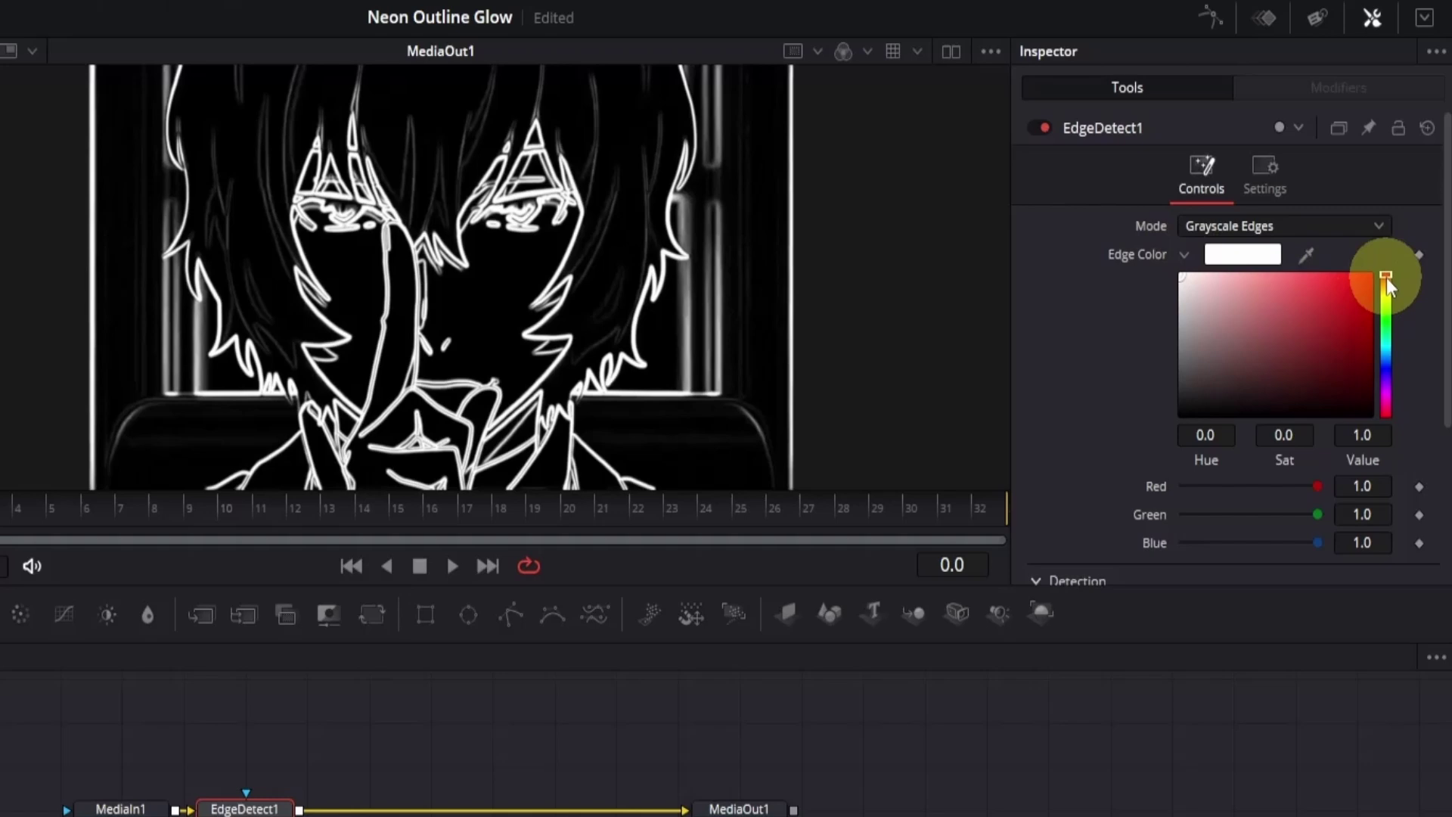
mouse_move(1387, 277)
mouse_down()
mouse_move(1366, 378)
mouse_move(1391, 339)
mouse_move(1392, 292)
mouse_move(1371, 382)
mouse_move(1387, 288)
mouse_up()
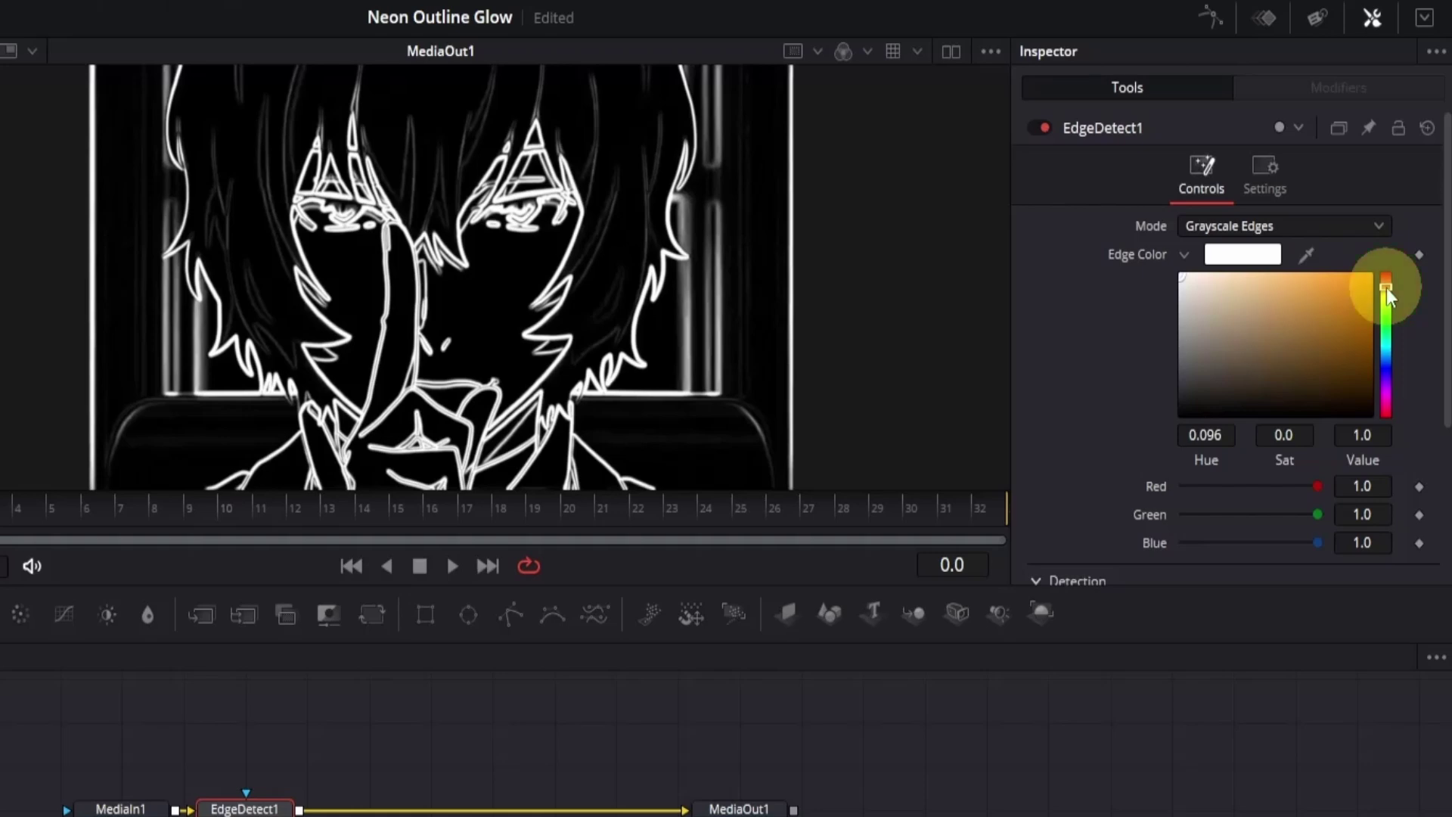
click(1342, 287)
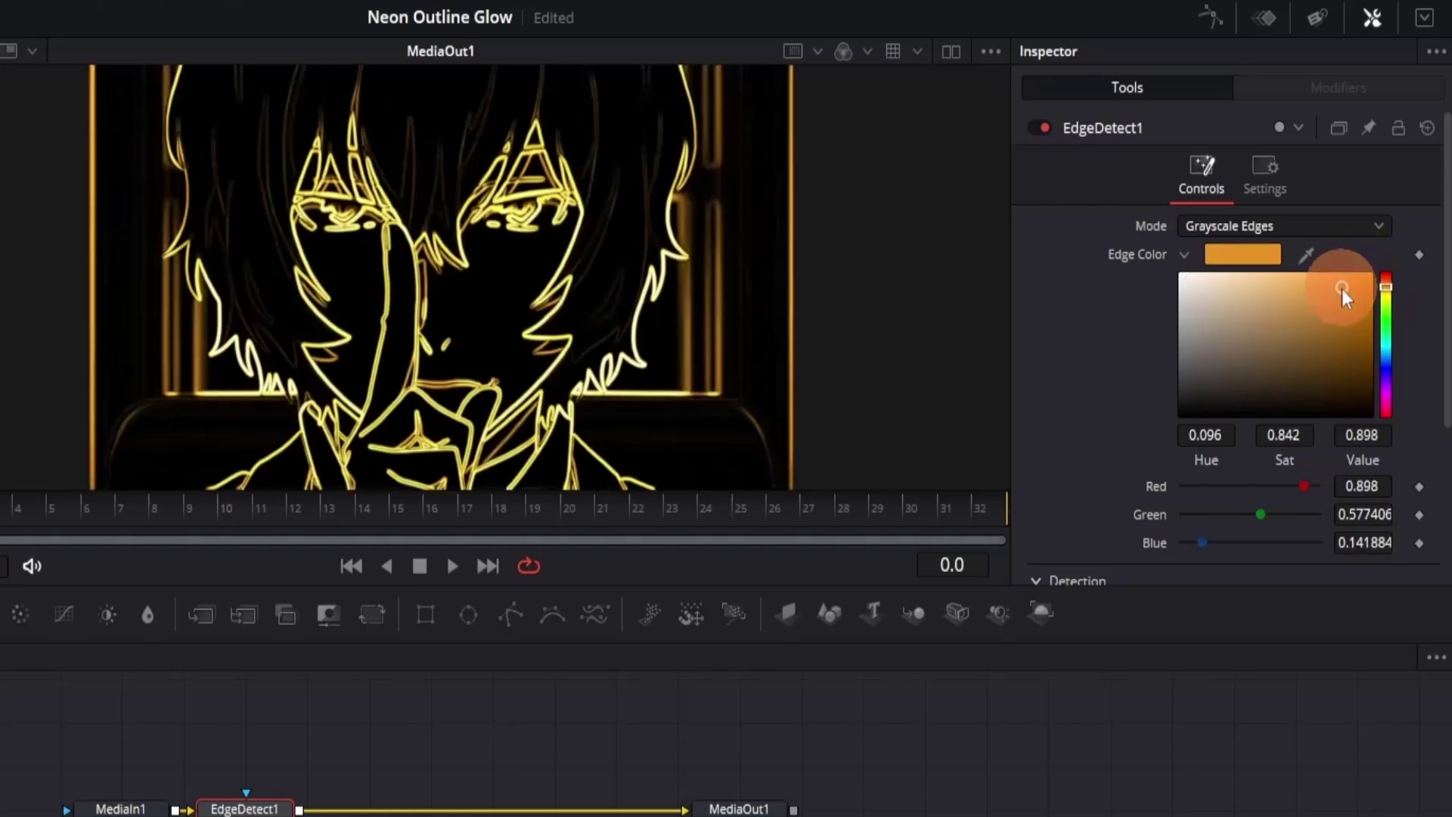
drag(1343, 289, 1373, 261)
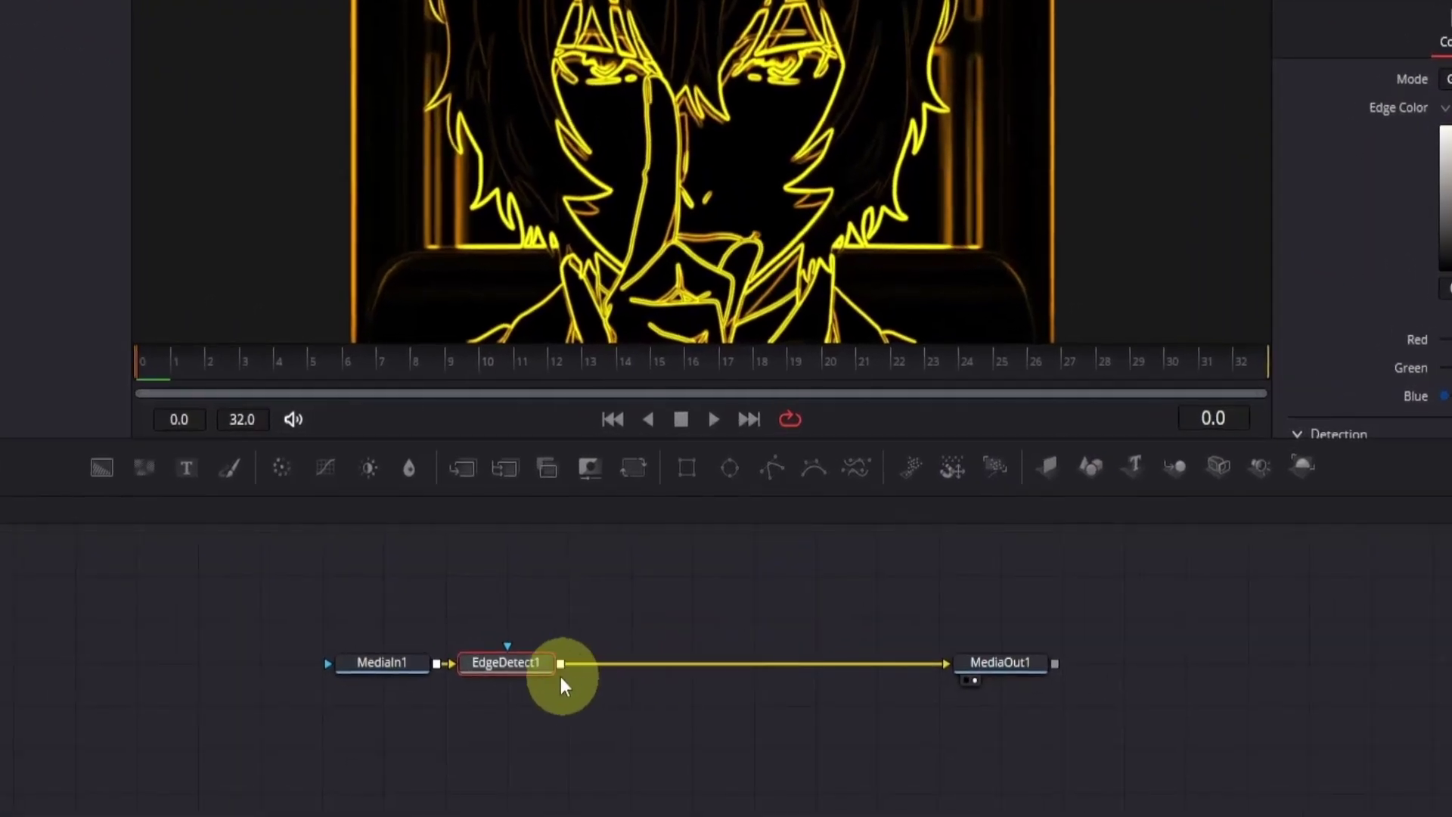
- Add a Soft Glow node after EdgeDetect1 and save the project
click(602, 599)
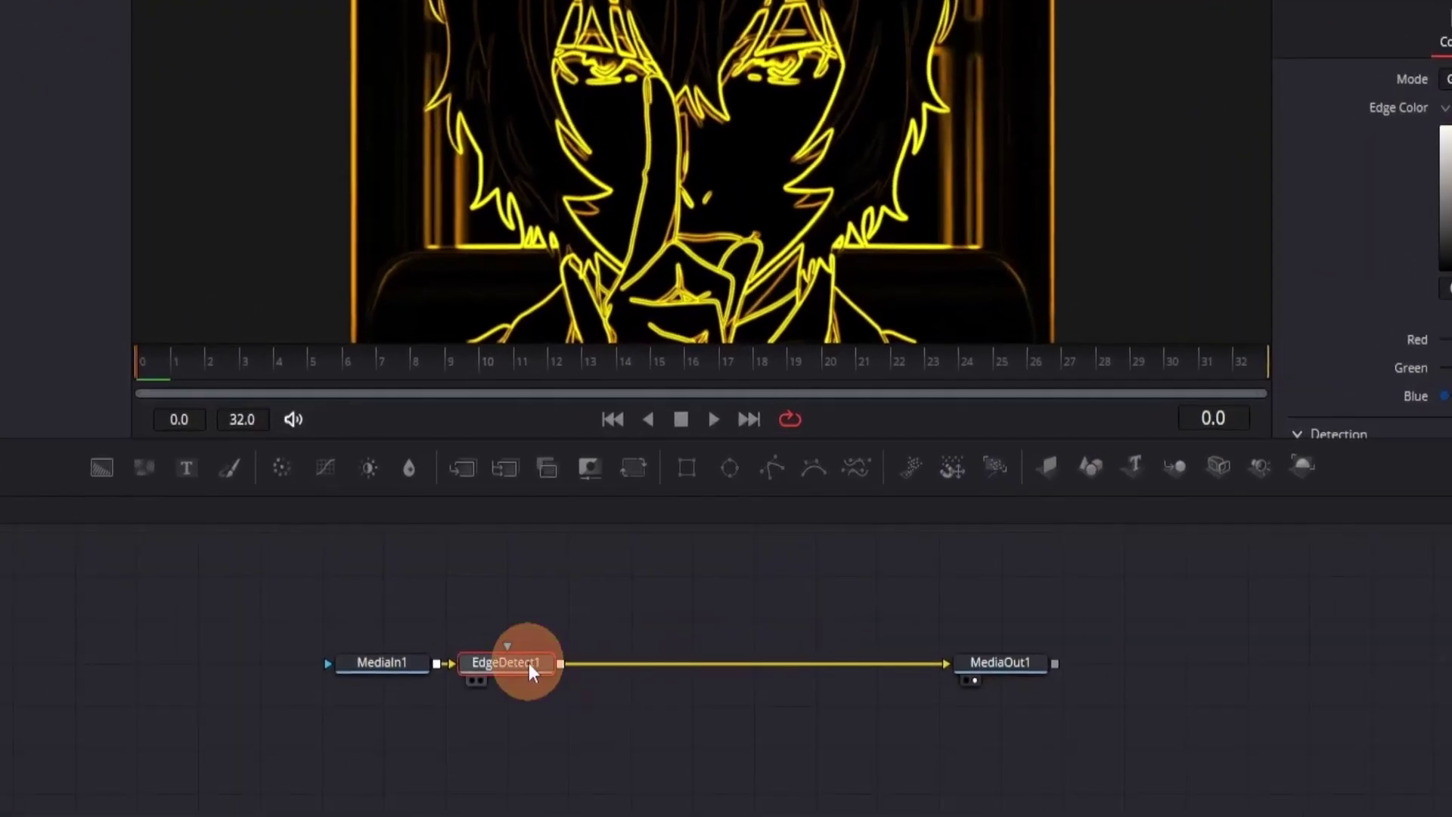
key(shift+space)
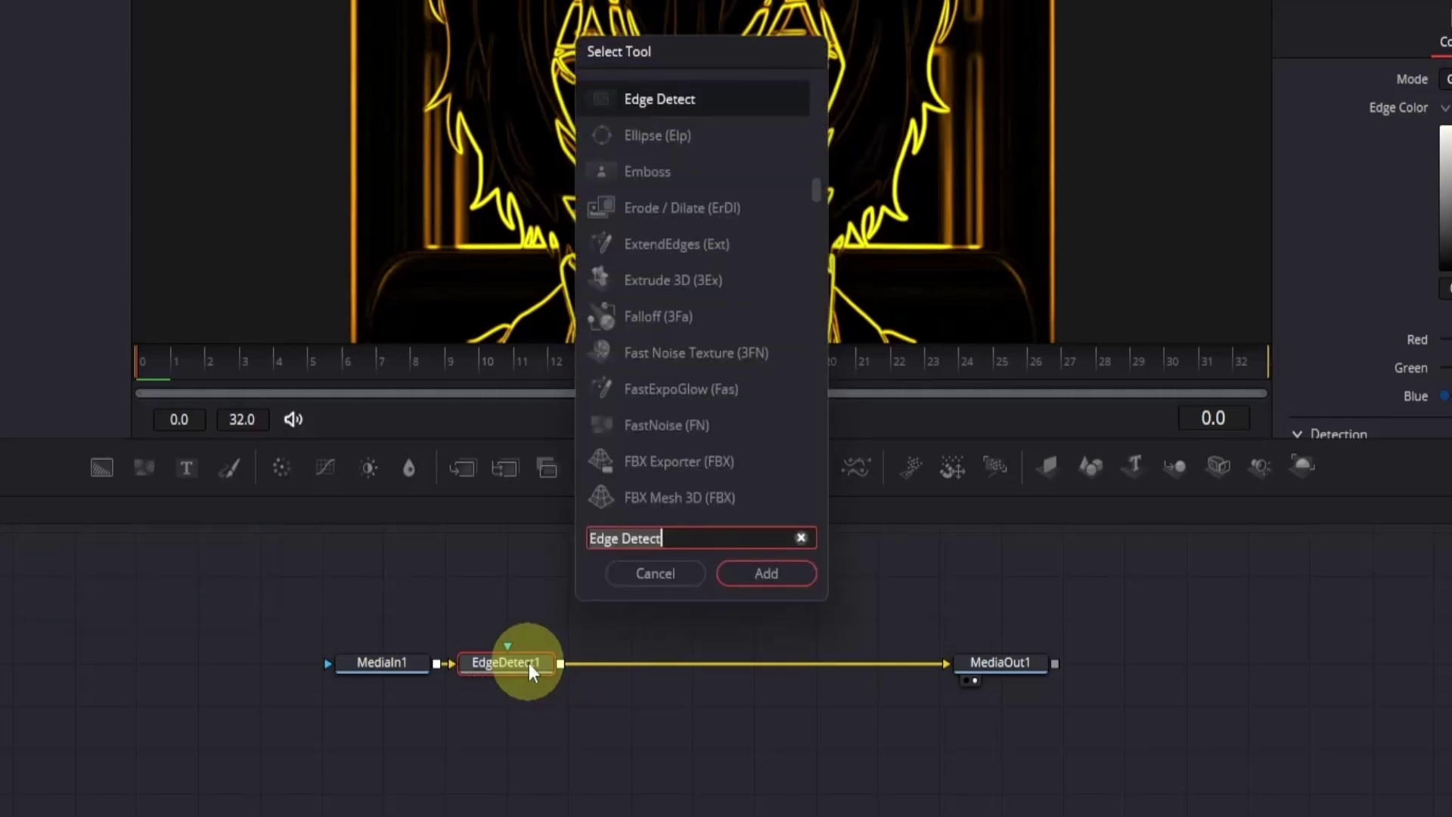
text(soft)
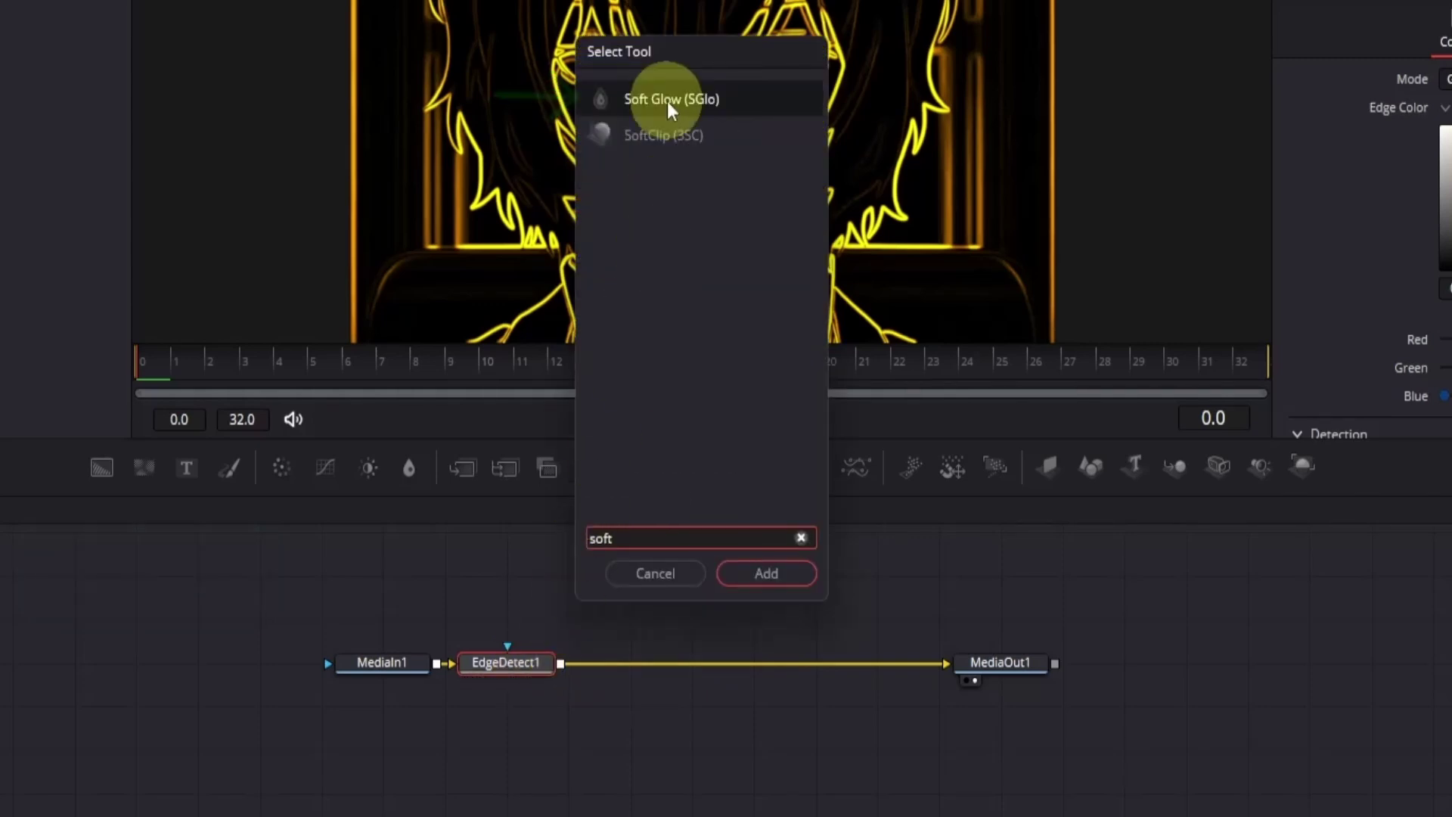
click(669, 106)
click(764, 575)
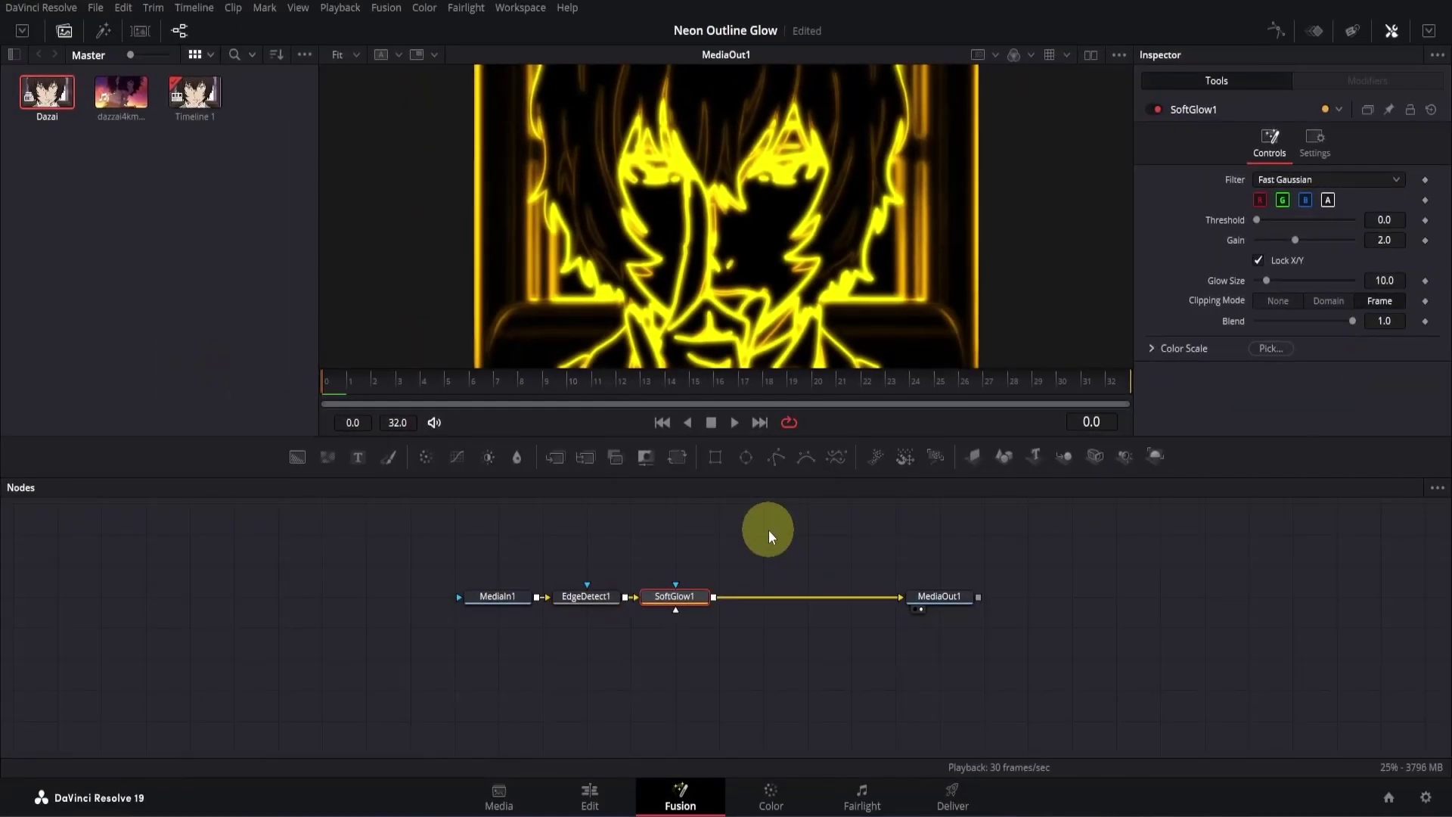
key(ctrl+s)
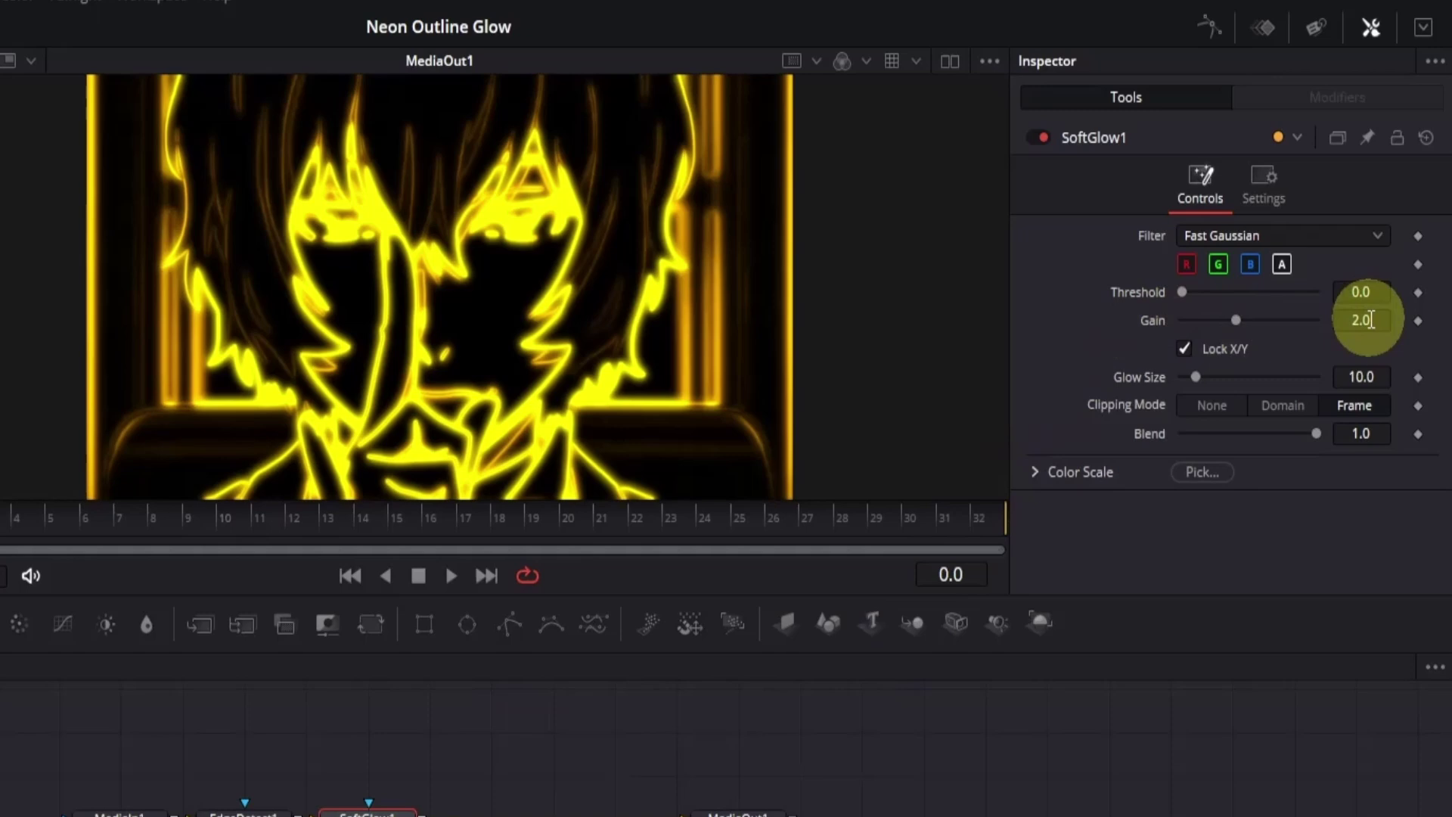
- Set SoftGlow1's Gain to 1.0 and Glow Size to 20
click(1373, 320)
key(BackSpace)
key(BackSpace)
key(BackSpace)
text(1)
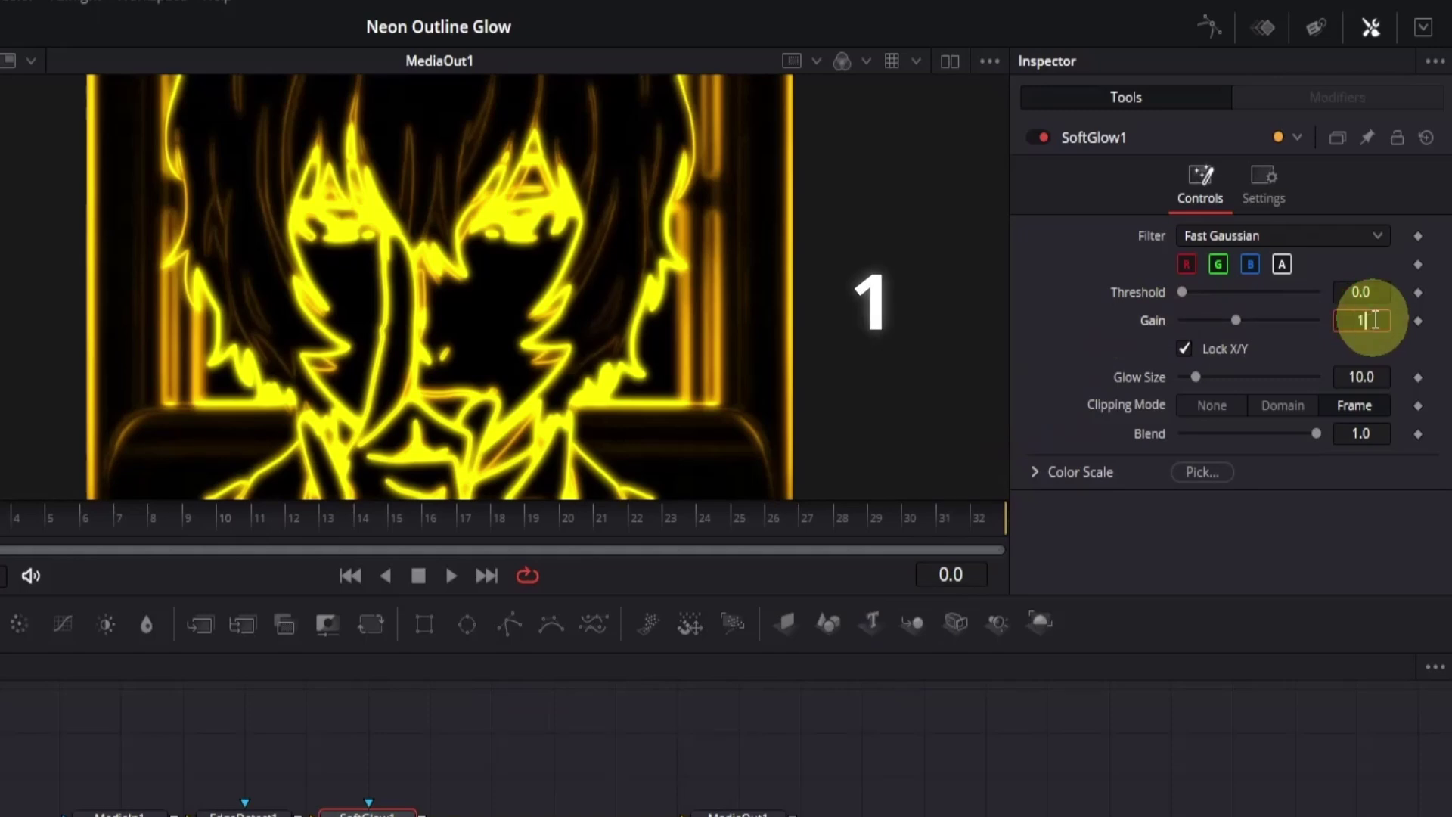
key(Return)
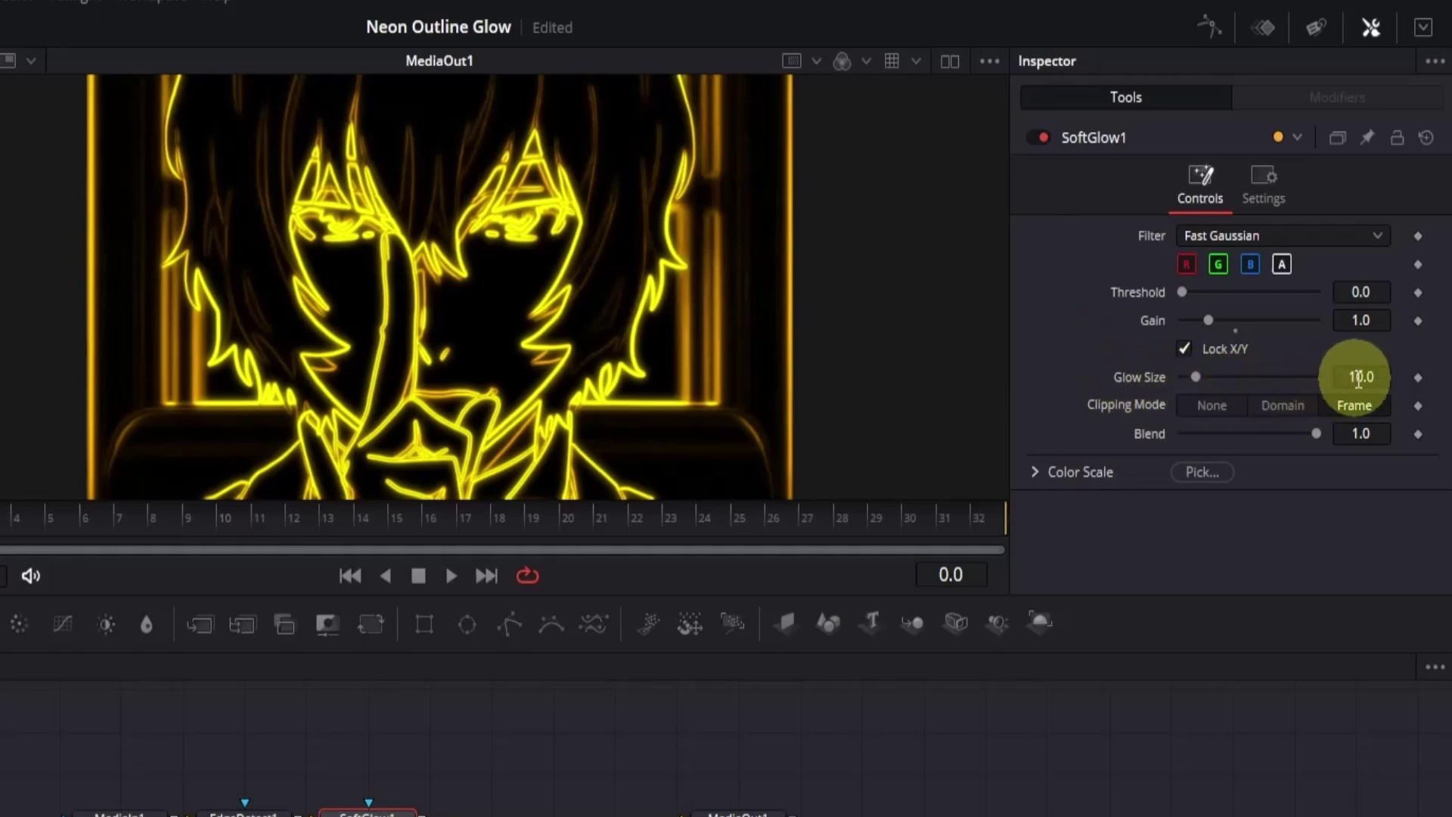
click(1362, 378)
double_click(1363, 377)
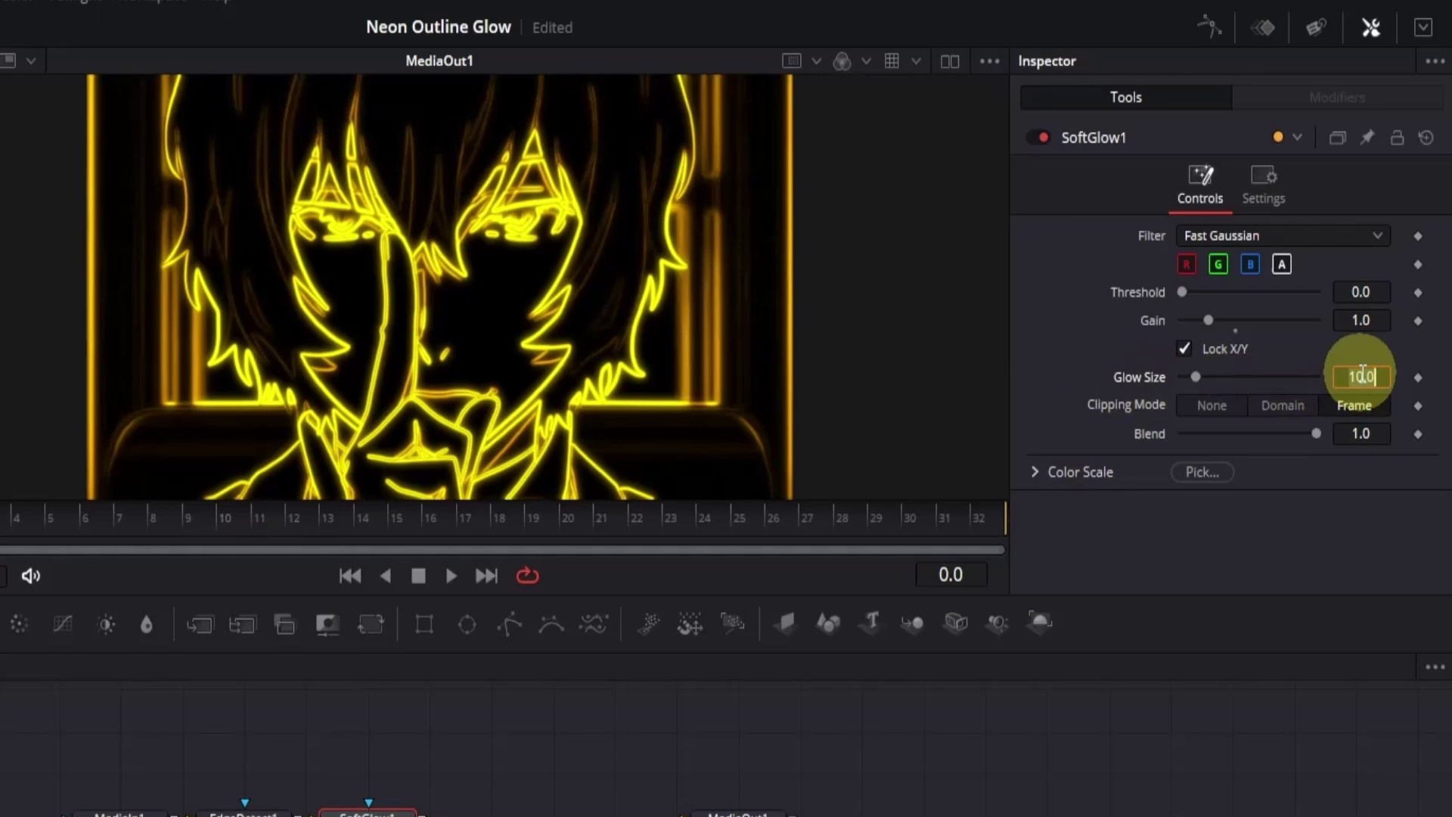
text(20)
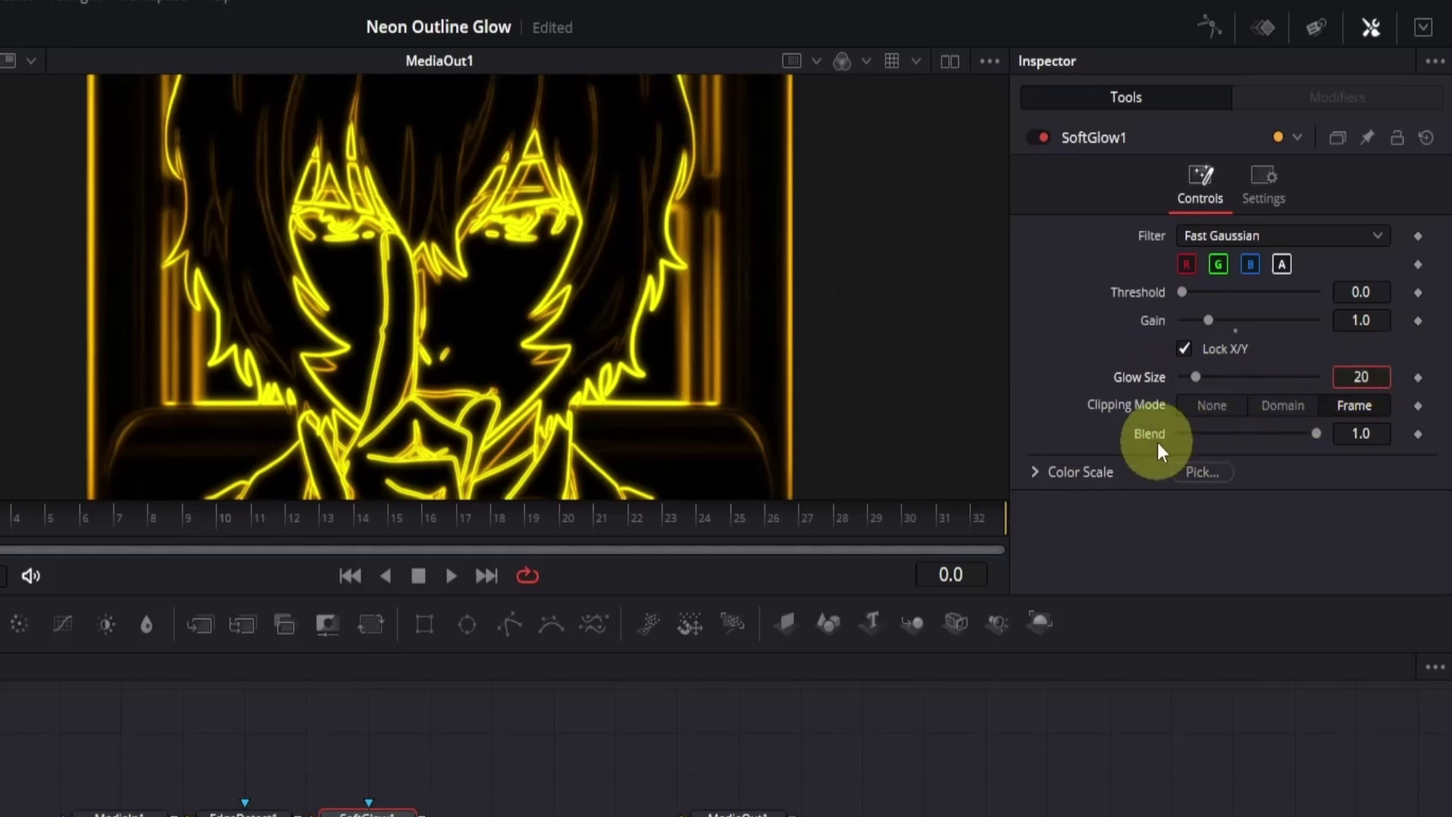
key(Return)
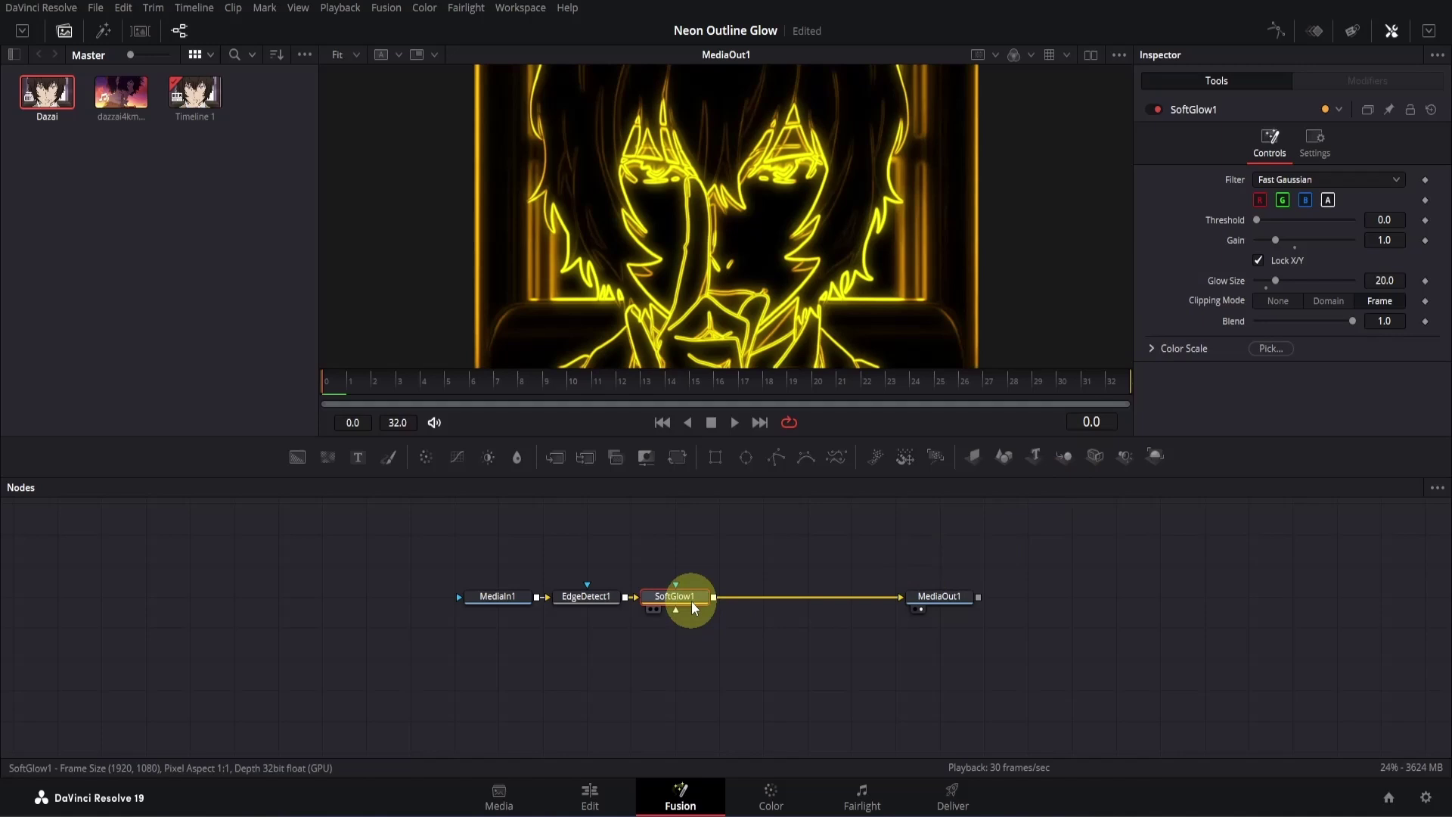
- Copy-paste SoftGlow1 as SoftGlow1_1 and give it a Glow Size of 50
key(ctrl+c)
key(ctrl+v)
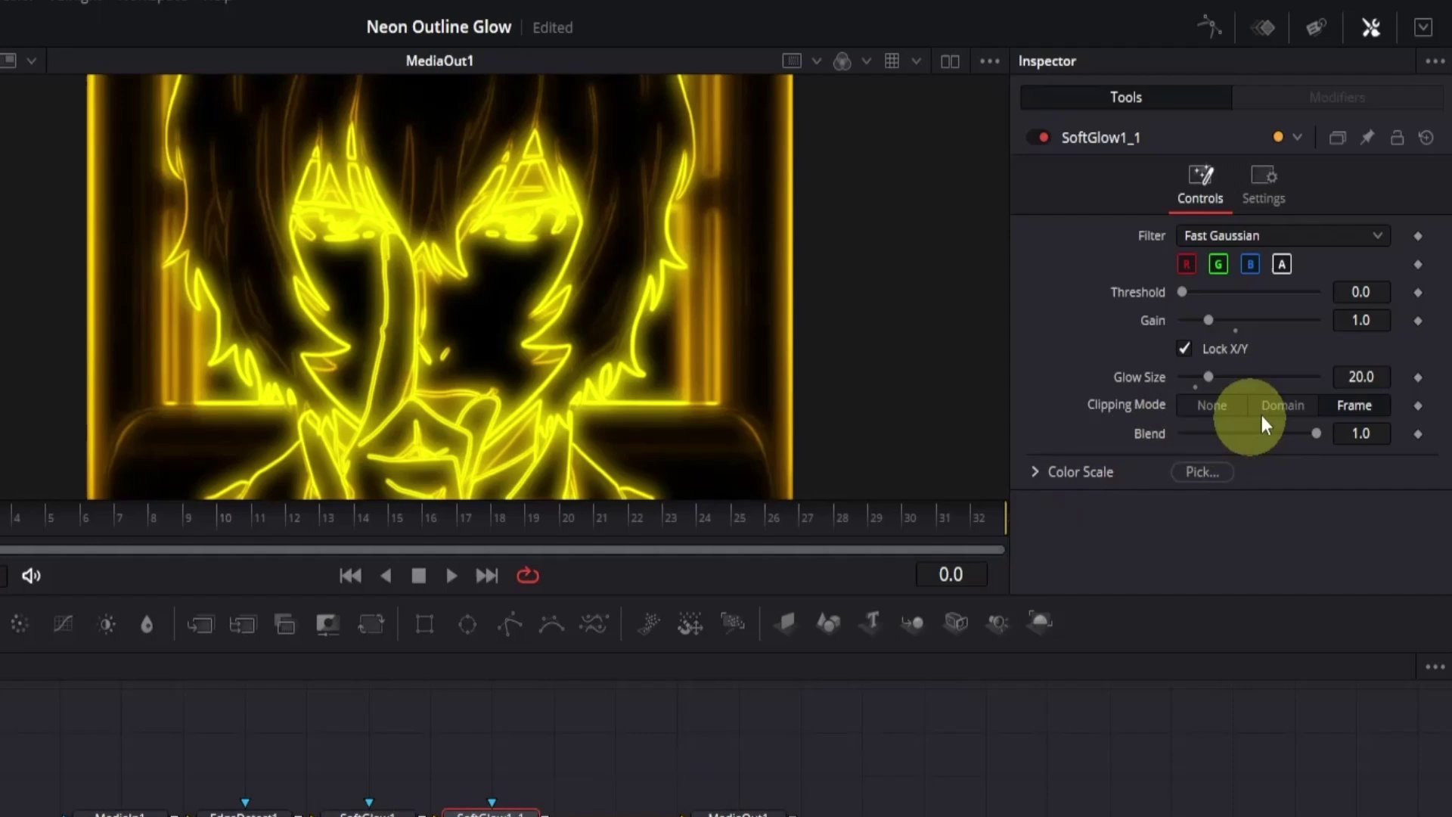
click(1381, 378)
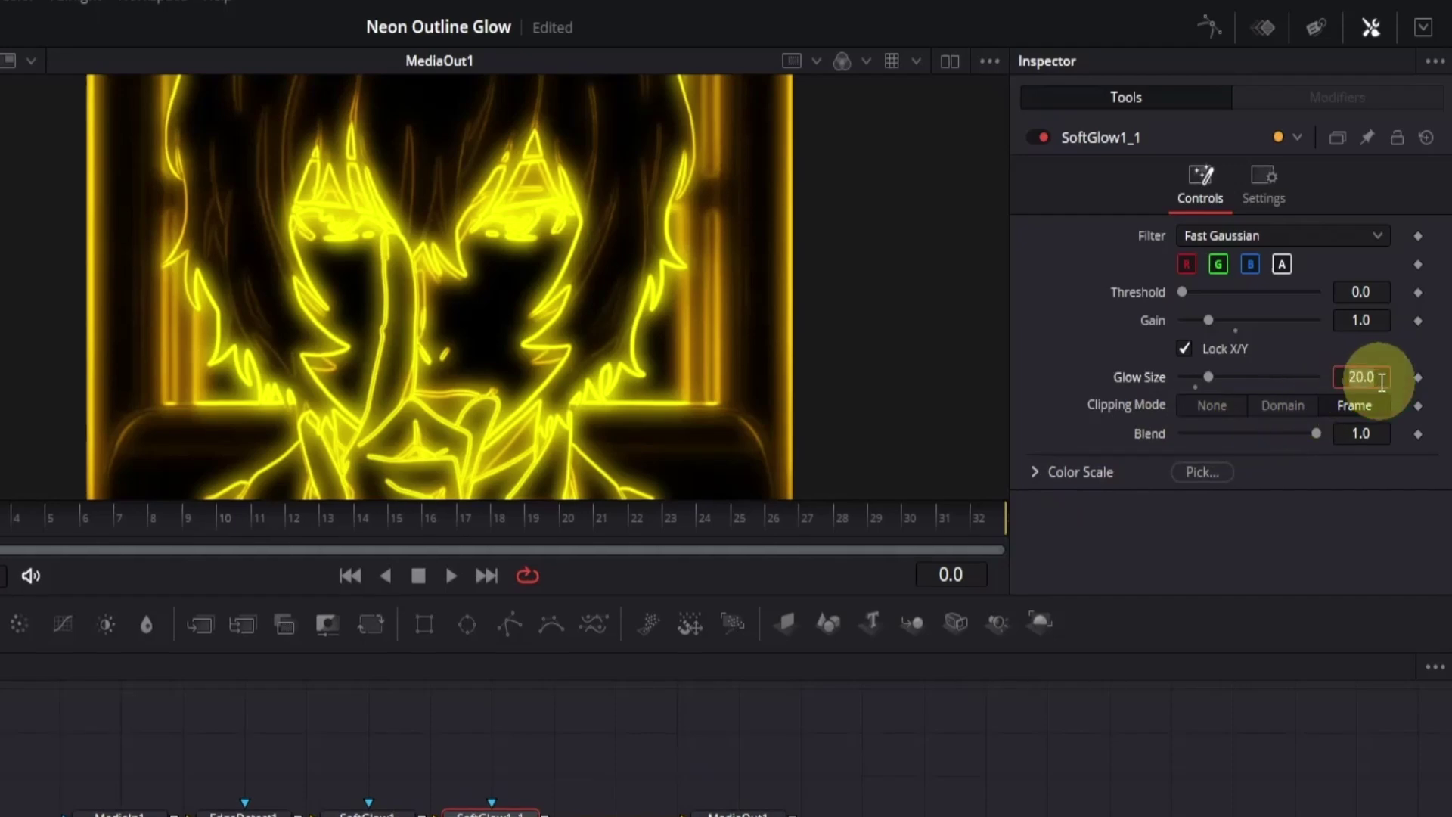
text(50)
key(Return)
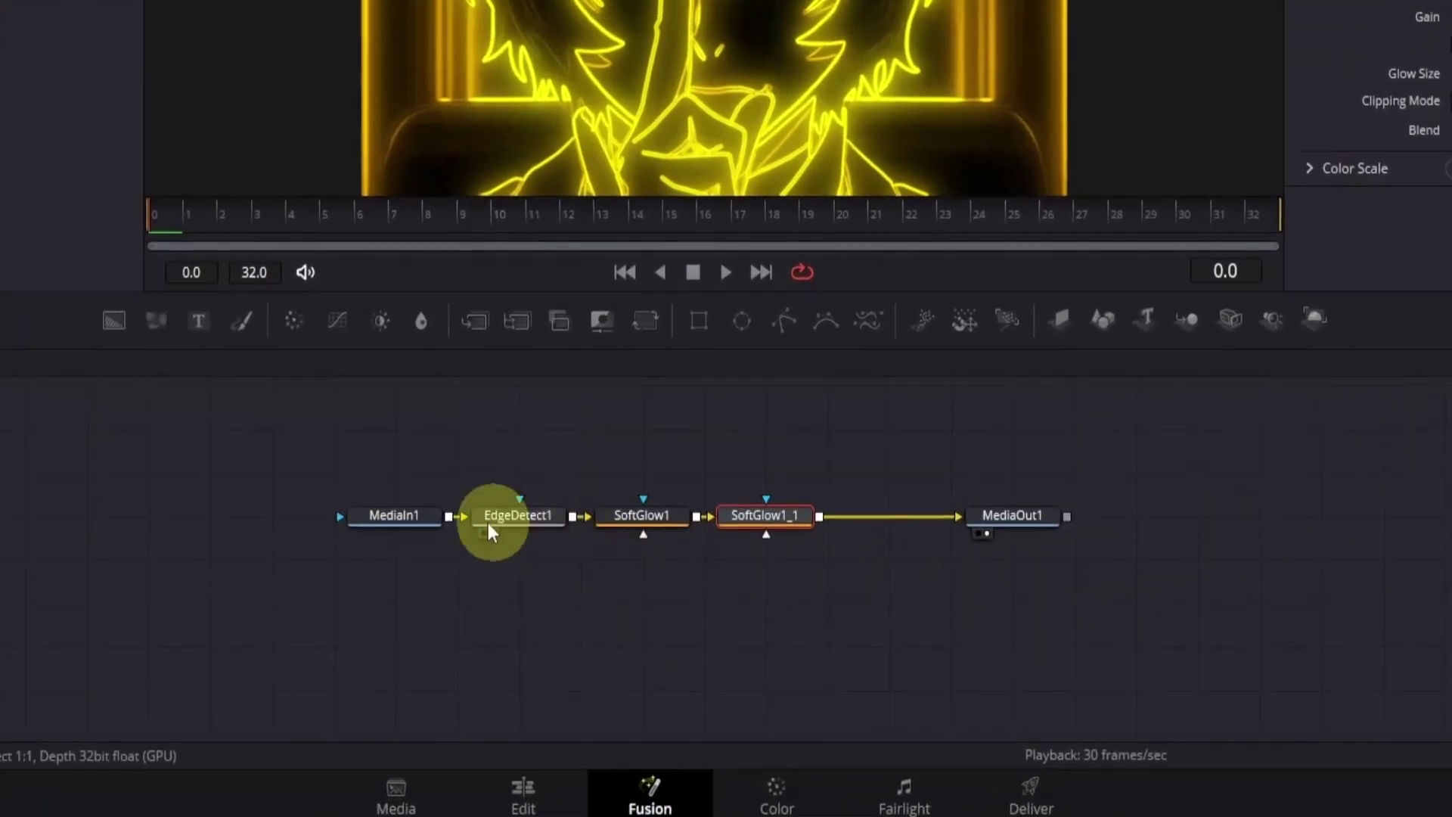
- Copy and paste the MediaIn1 node, then rename the copy to BG
click(420, 520)
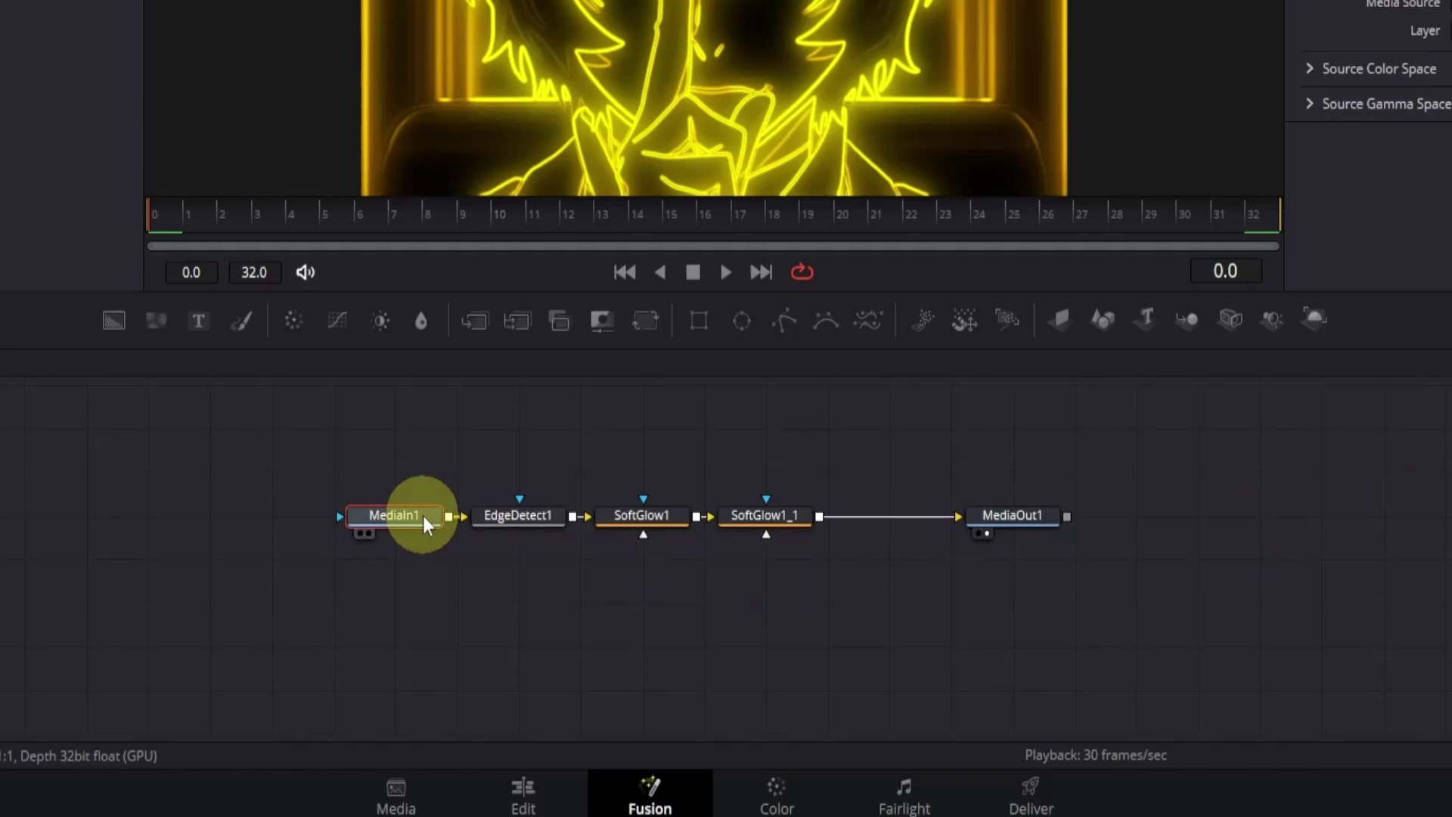
key(ctrl+c)
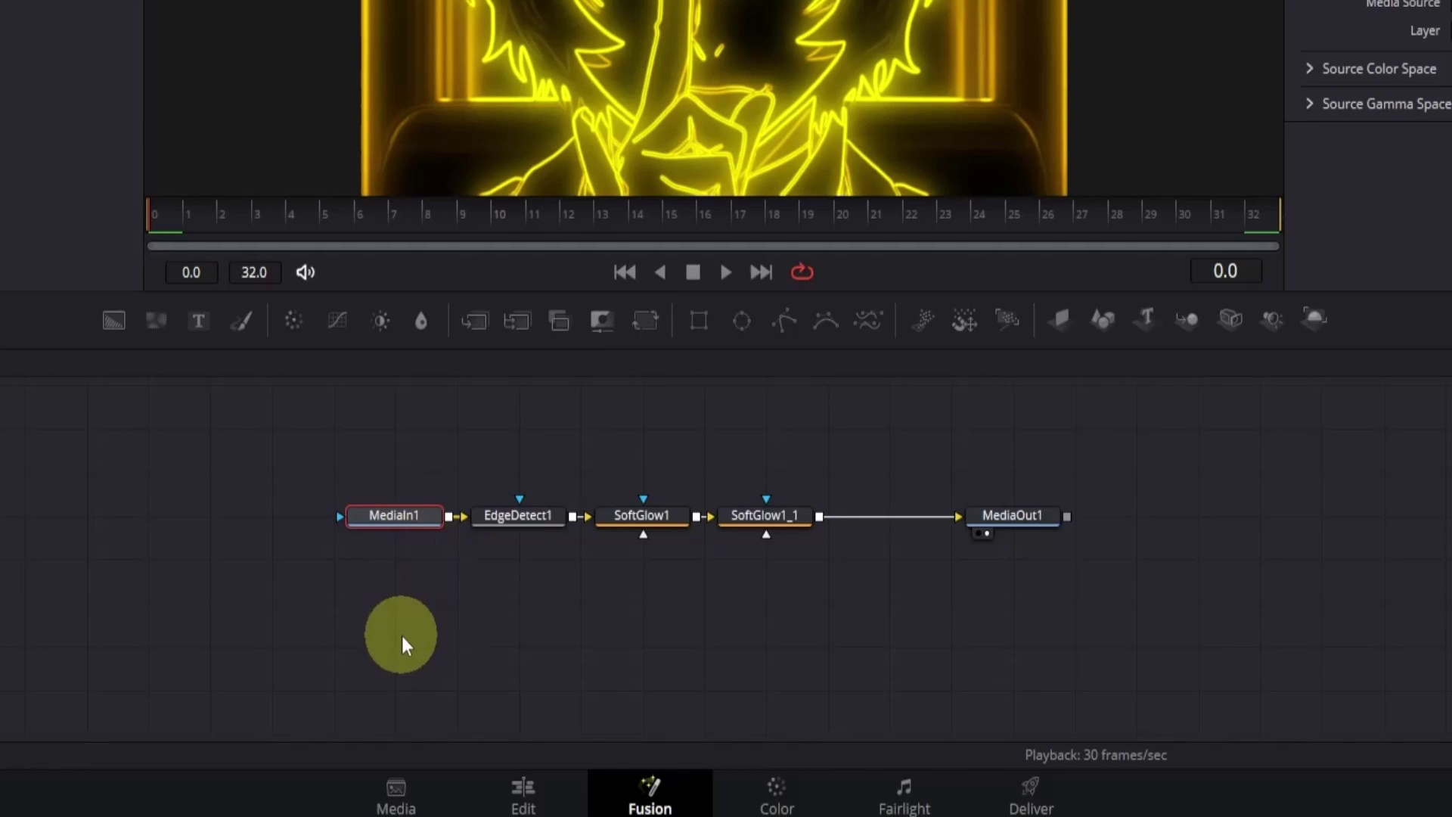
click(403, 646)
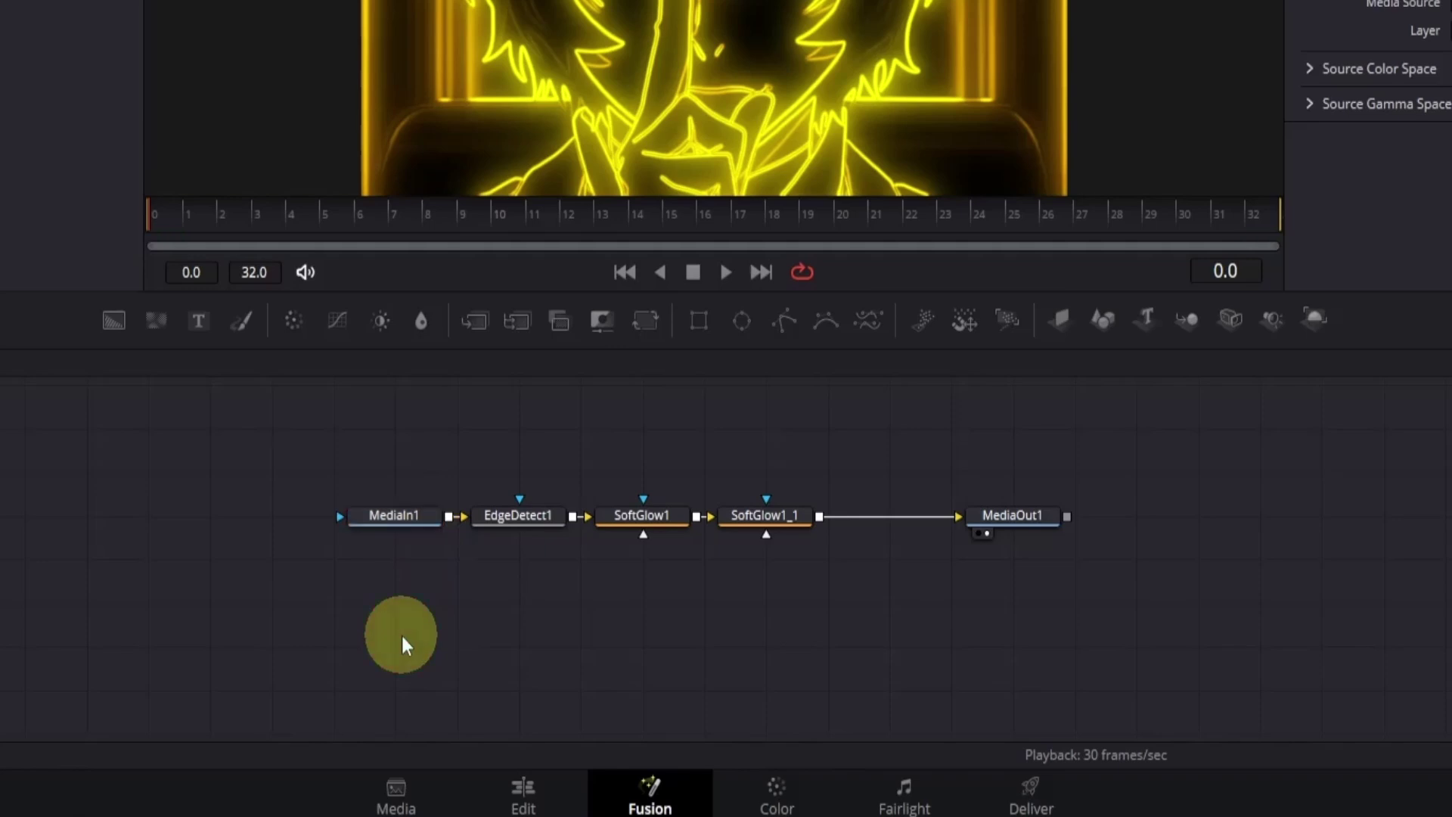
key(ctrl+v)
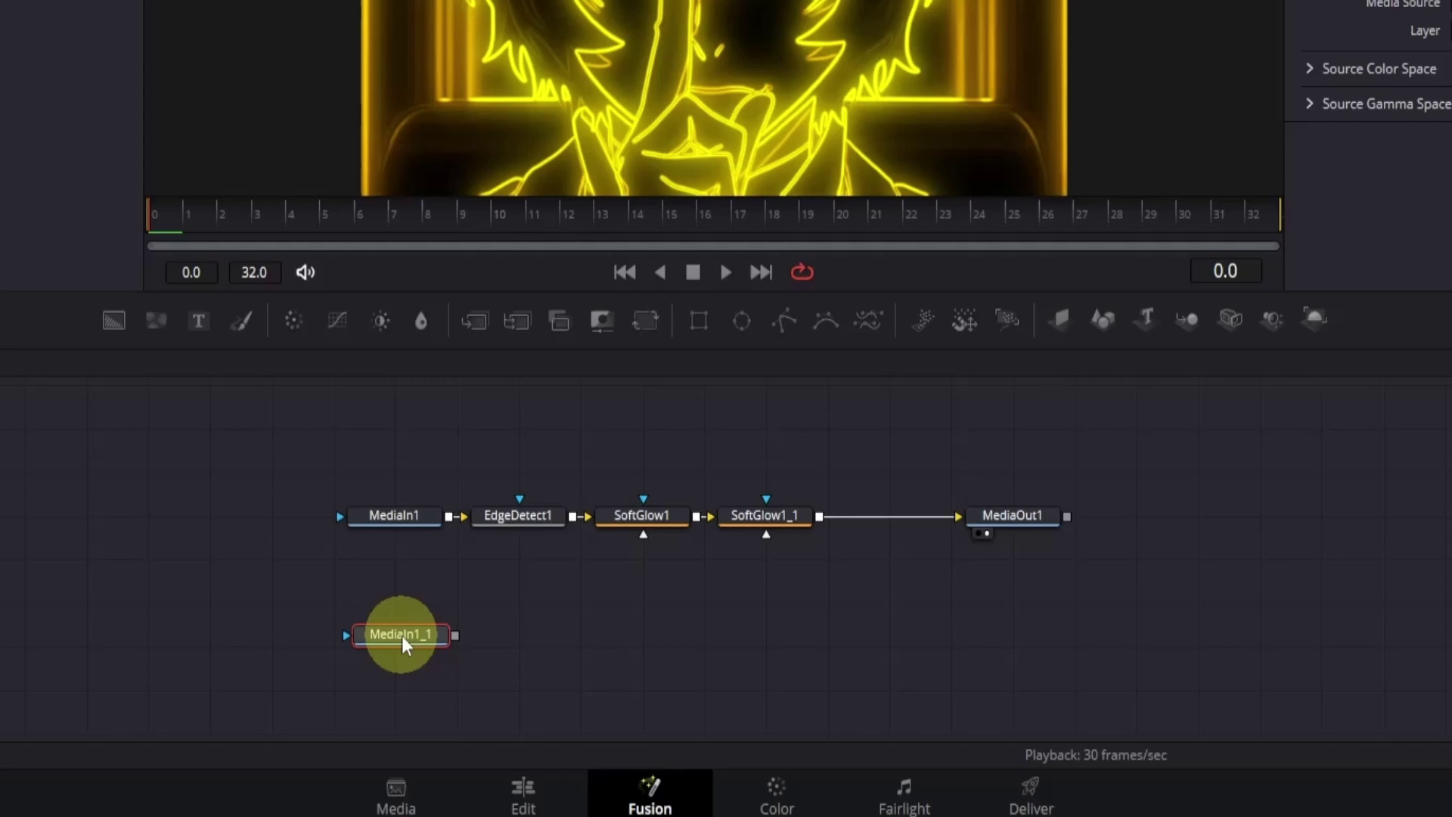
key(F2)
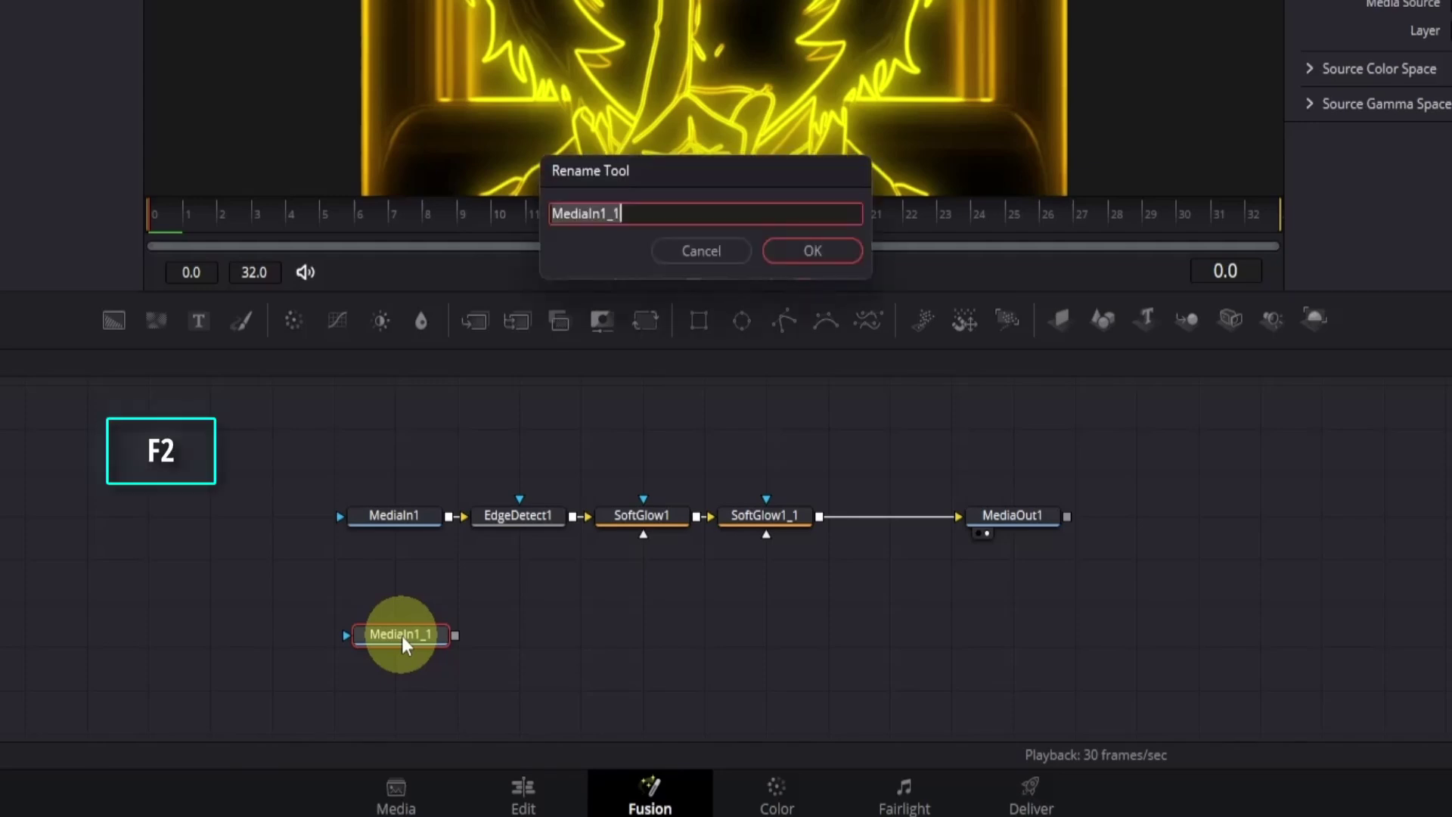
text(BG)
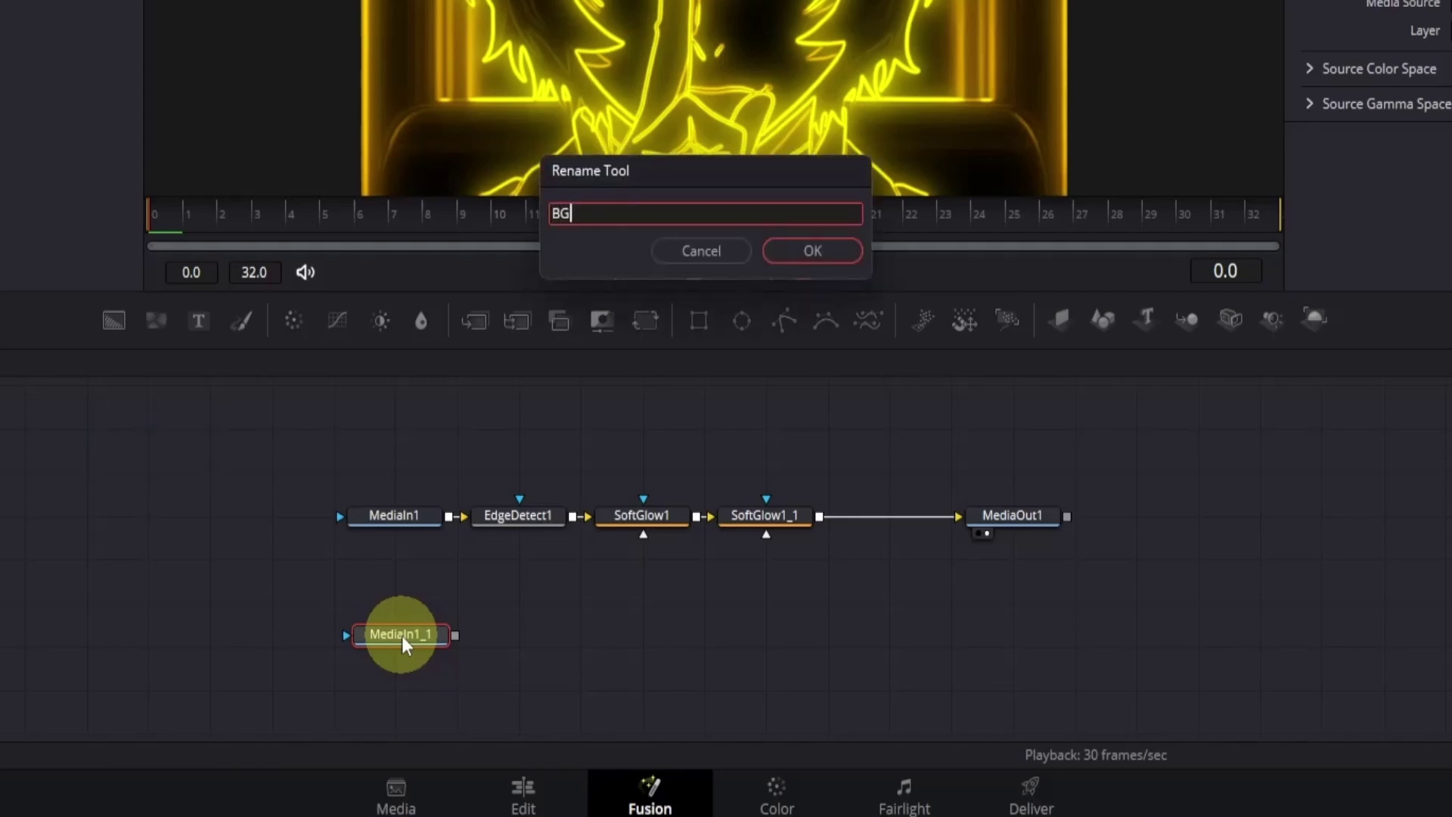
key(Return)
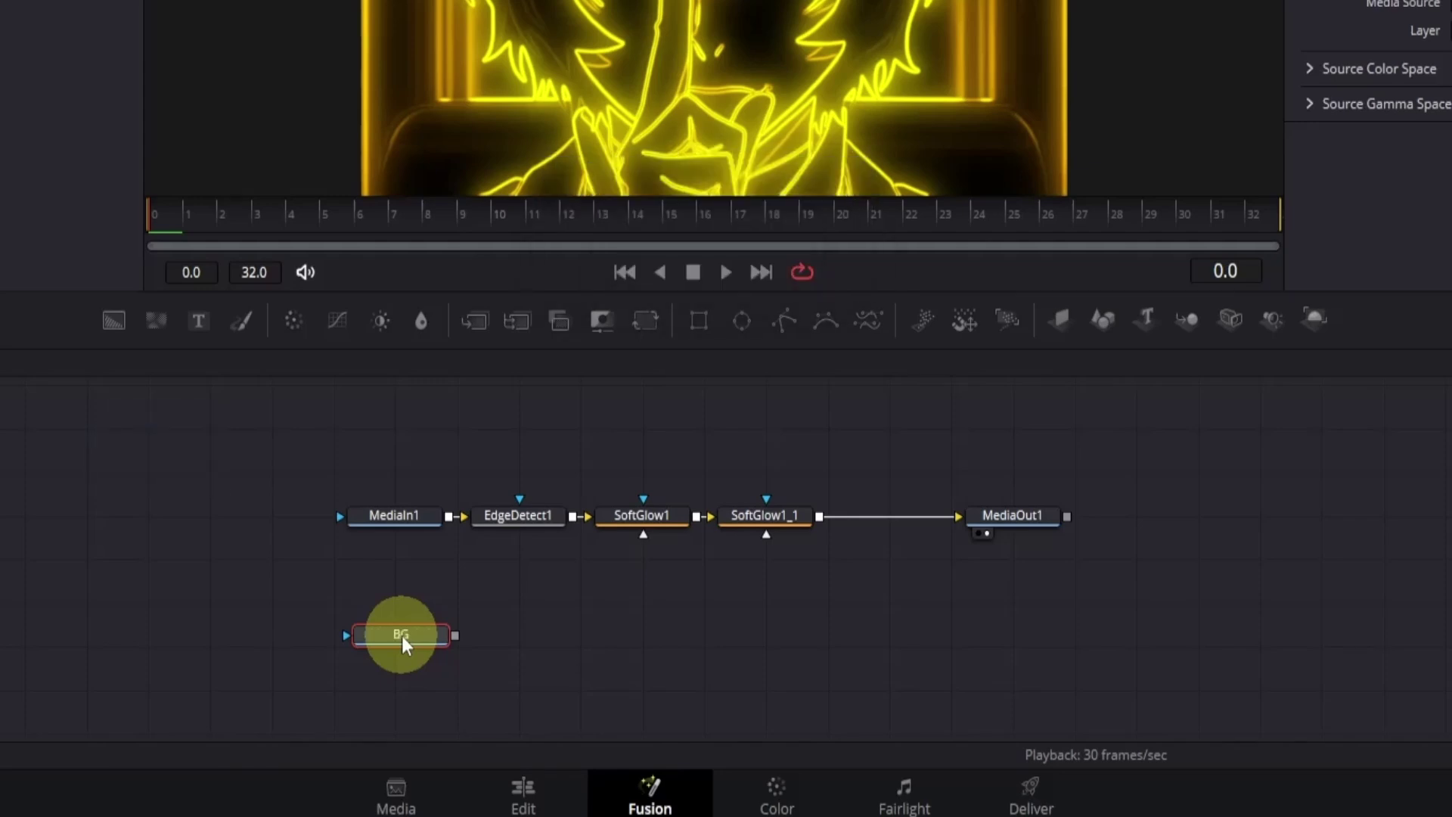
- Break the SoftGlow1_1 to MediaOut1 link and wire BG directly into MediaOut1
click(890, 522)
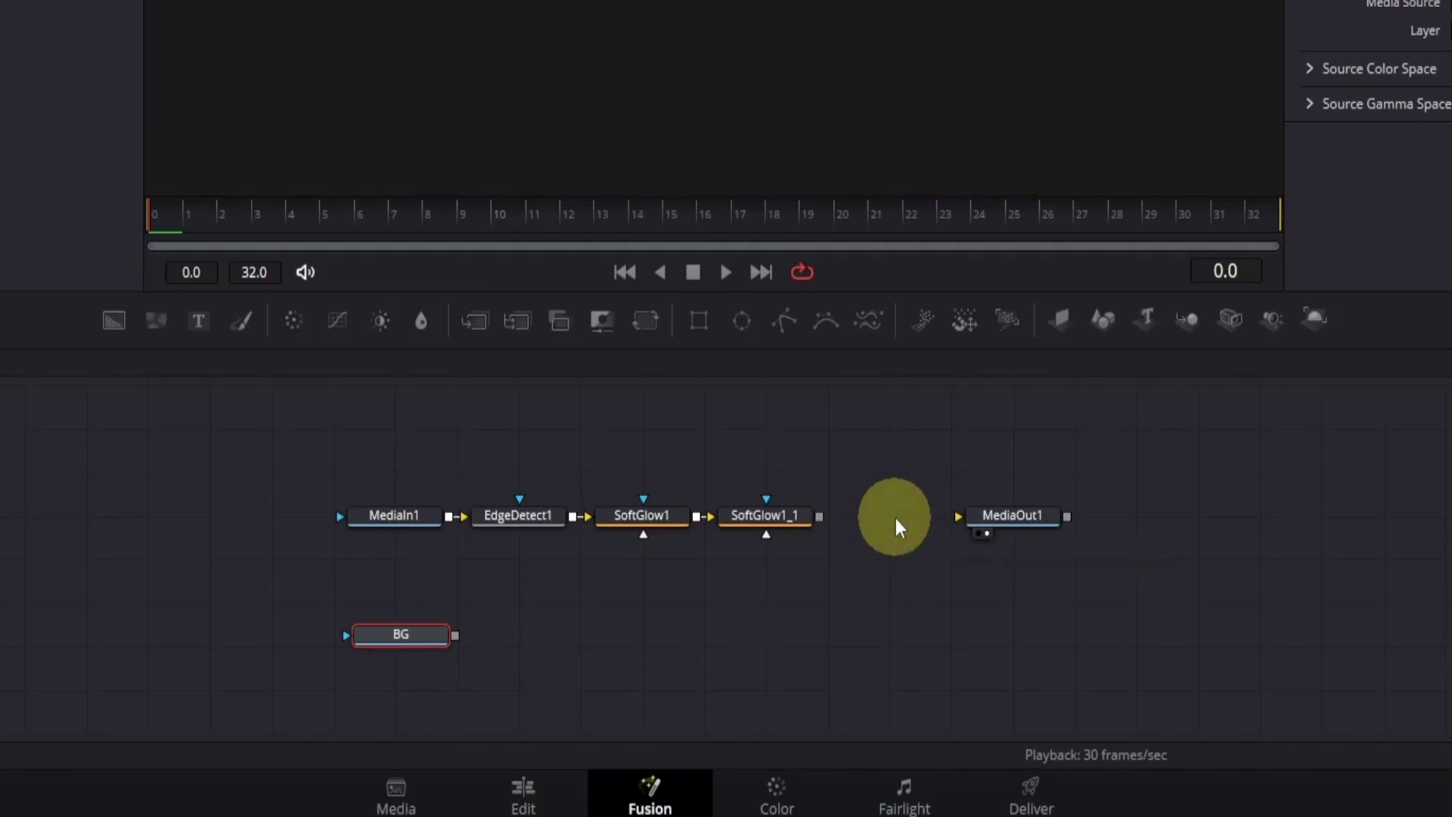
mouse_move(1000, 528)
mouse_down()
mouse_move(1003, 641)
mouse_move(991, 634)
mouse_up()
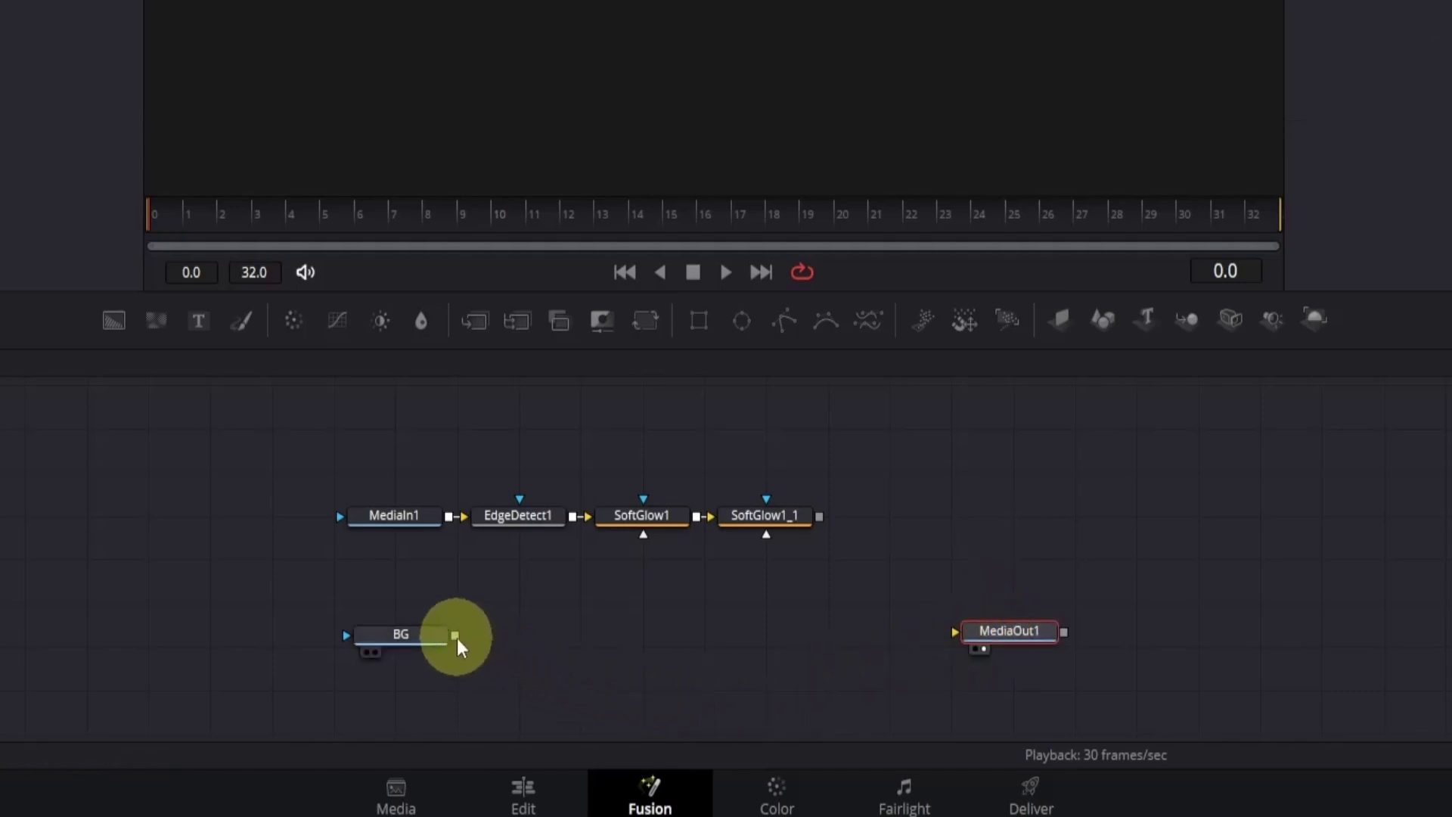
drag(456, 637, 974, 636)
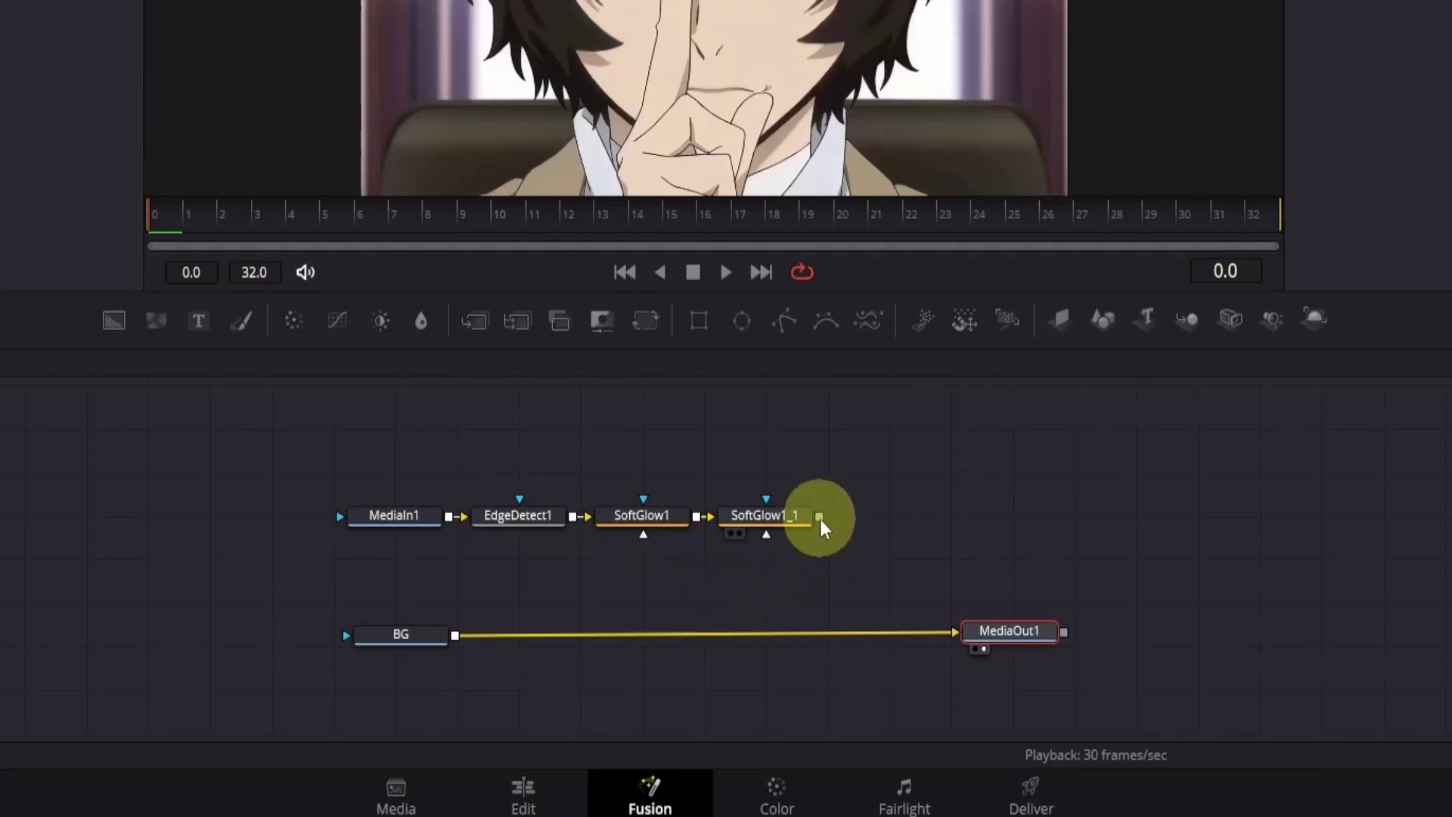
- Drop SoftGlow1_1's output onto the BG–MediaOut1 line to create Merge1
drag(819, 517, 455, 637)
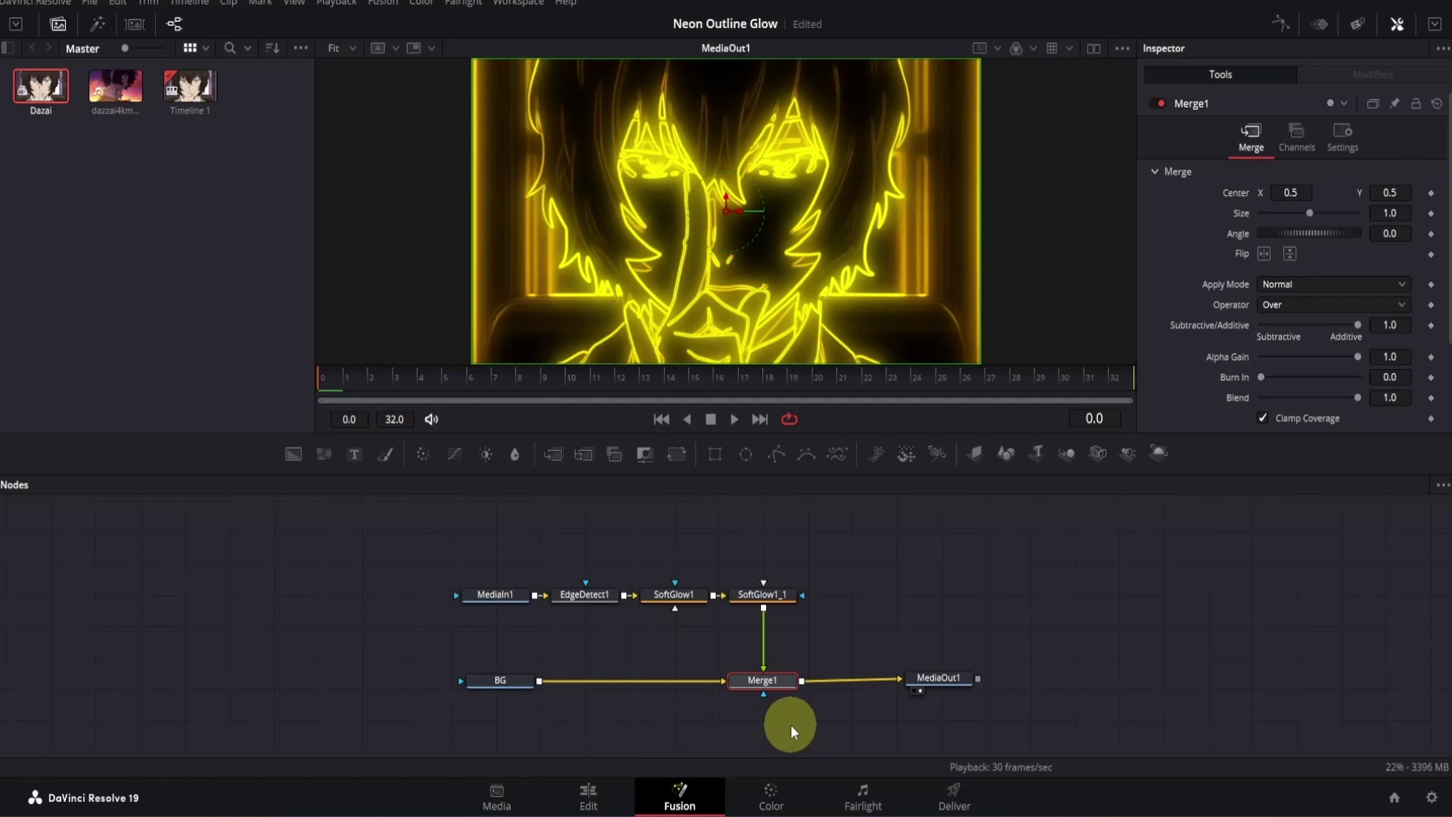
click(791, 725)
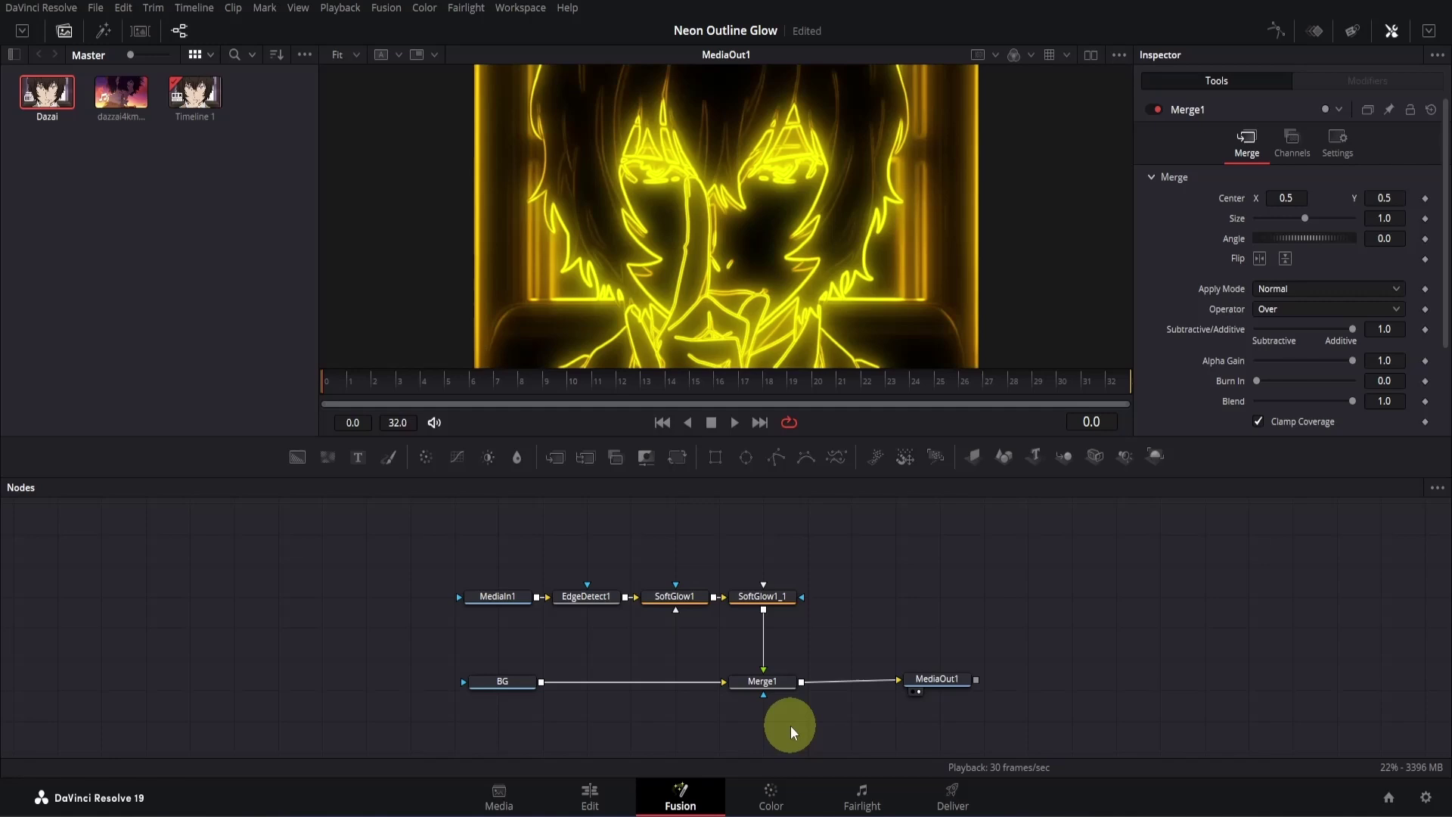
- Select Merge1 and add a Polygon1 mask to its mask input
click(787, 688)
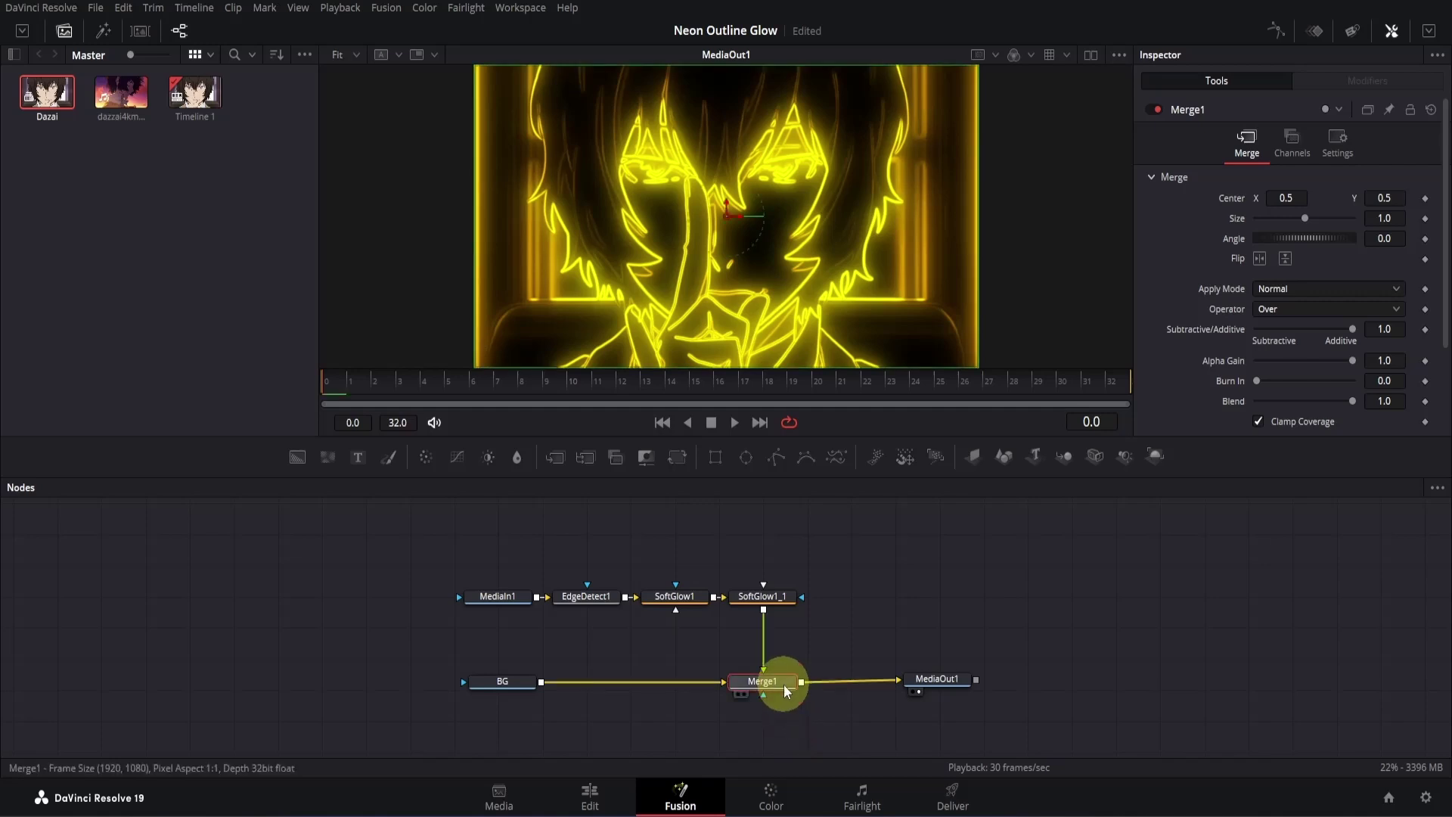
click(779, 464)
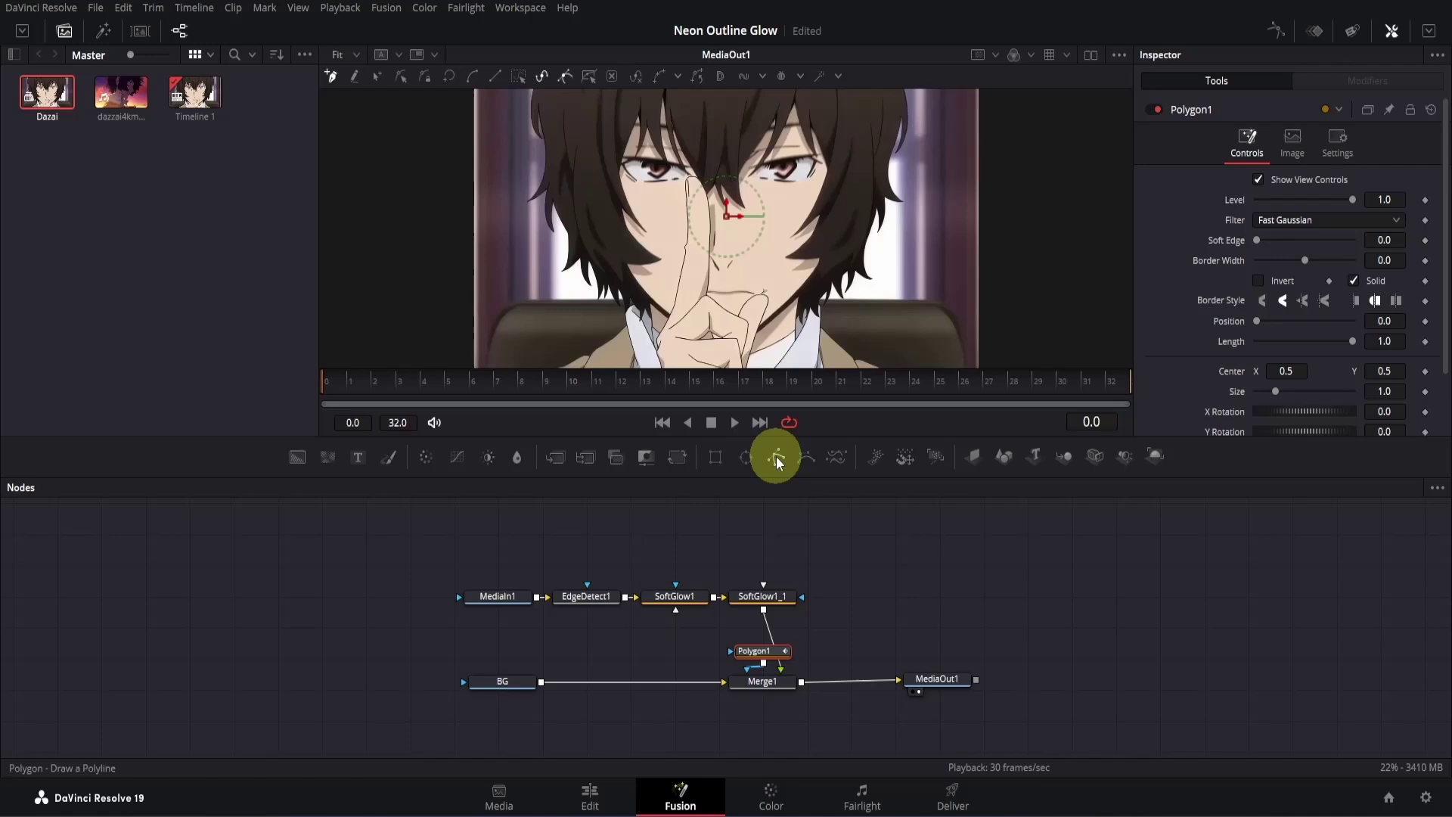
- Place Polygon1 beneath Merge1 and draw a four-point mask over the image's right half
drag(773, 651, 772, 711)
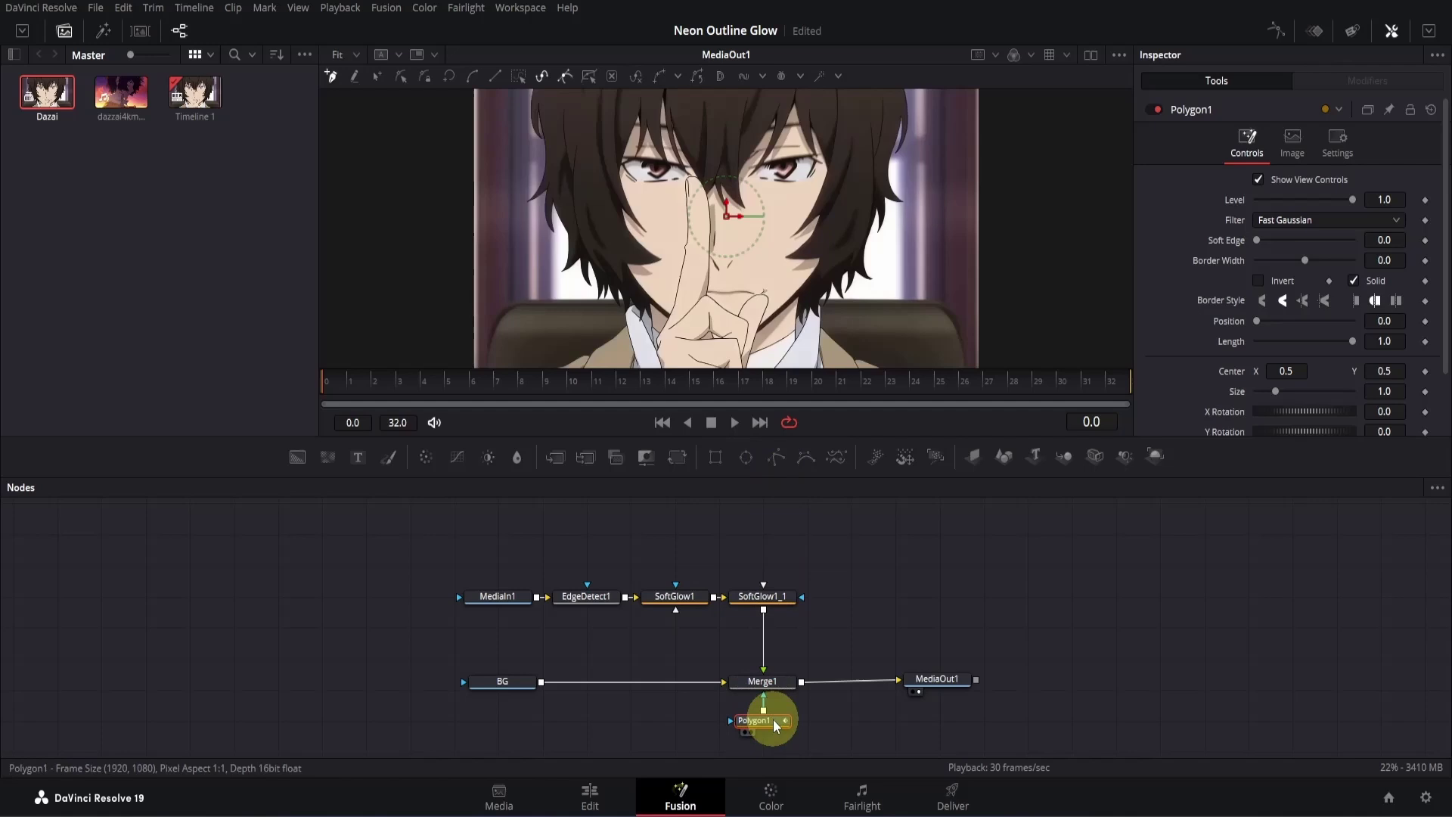
drag(775, 726, 771, 722)
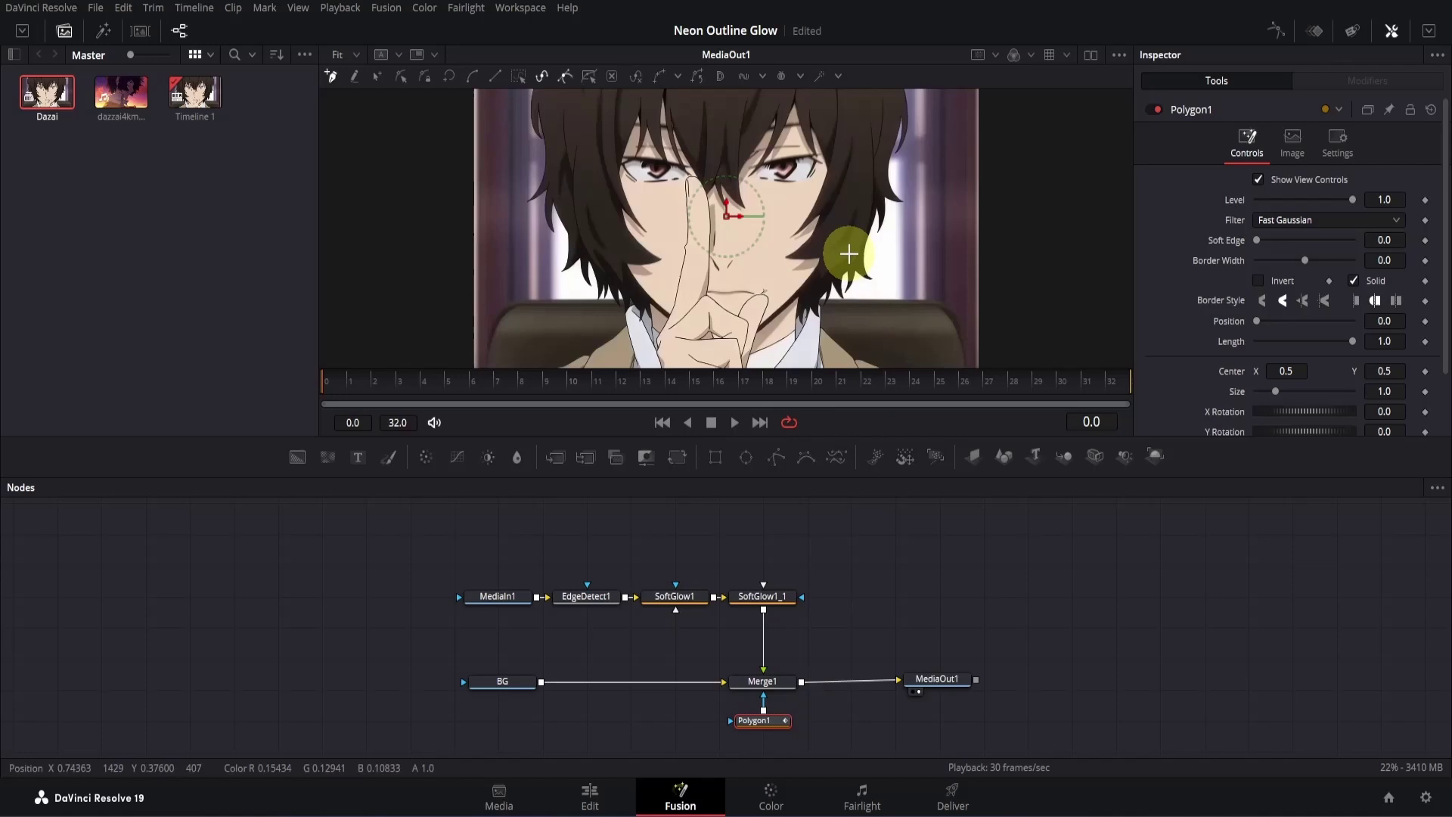
scroll(848, 254, down, 2)
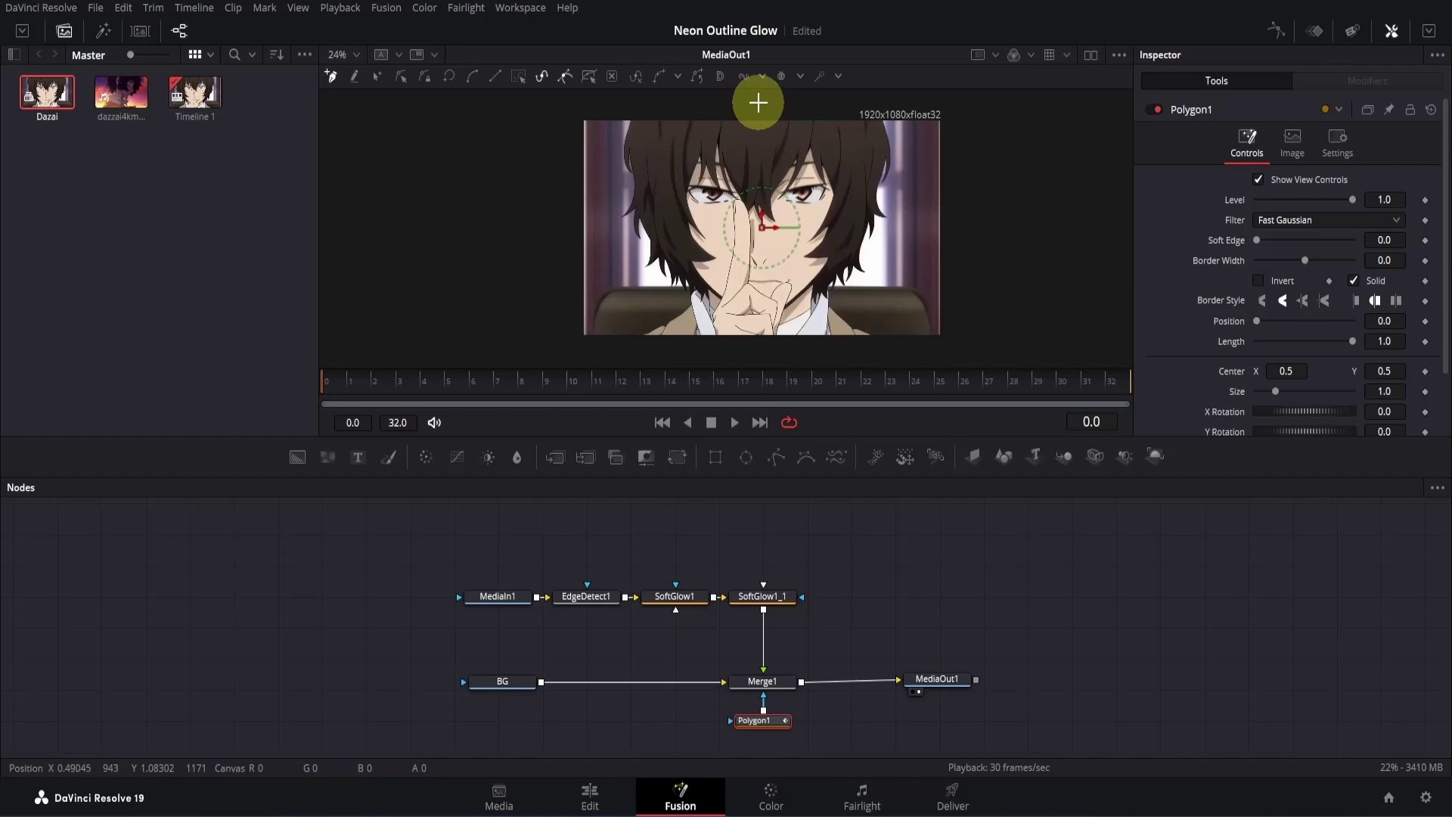
click(759, 102)
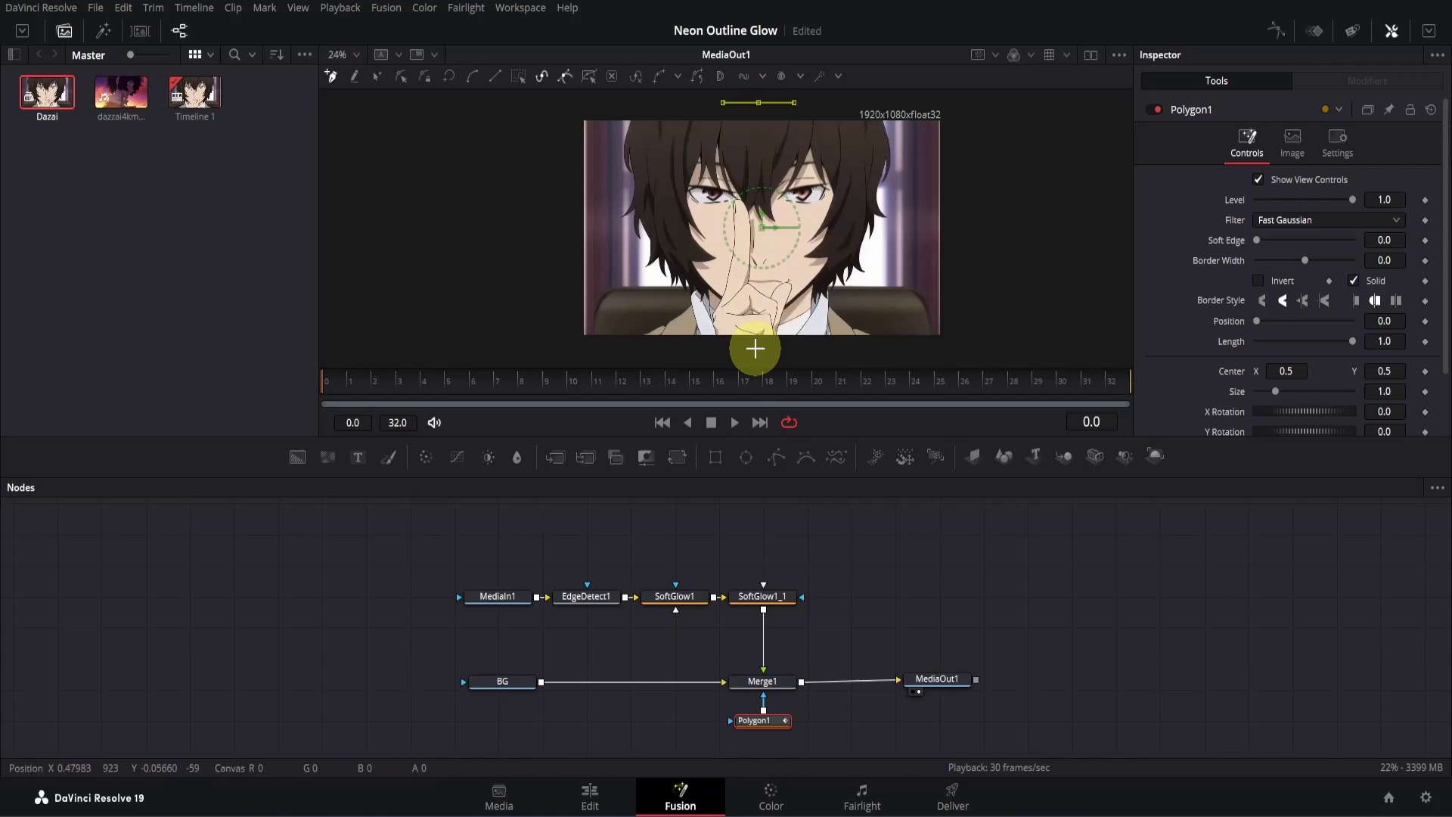
click(755, 349)
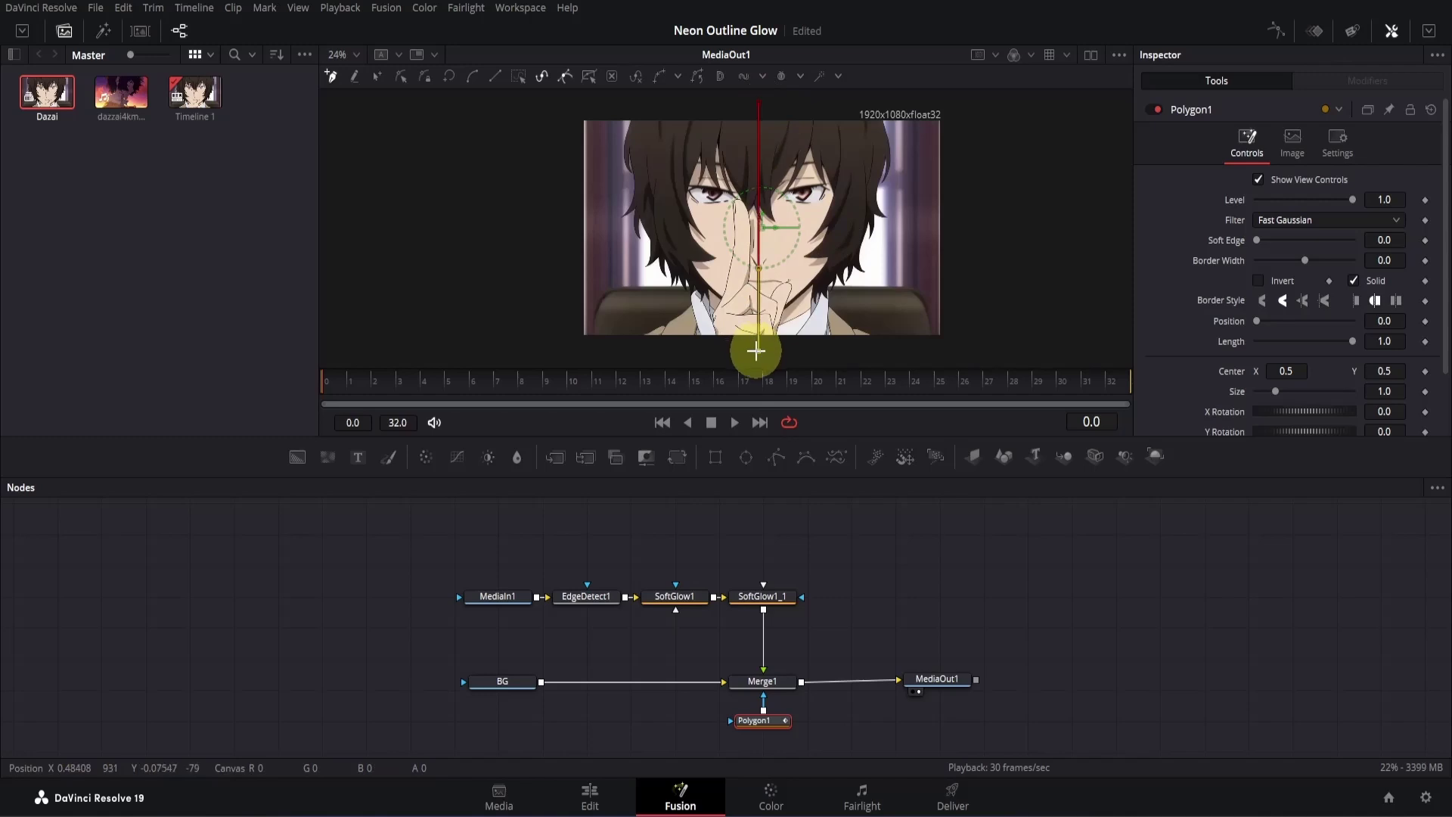
click(967, 349)
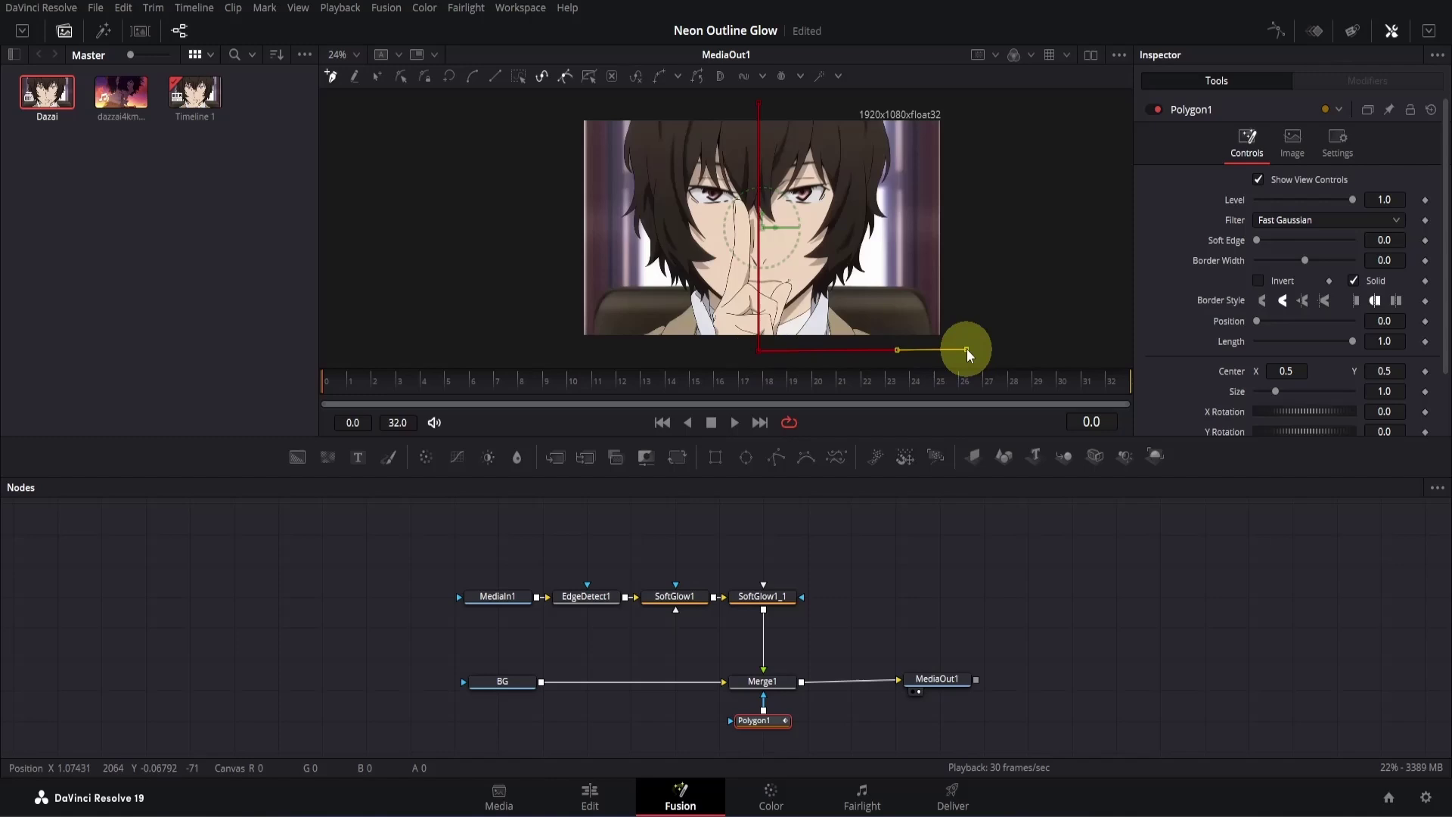
click(968, 104)
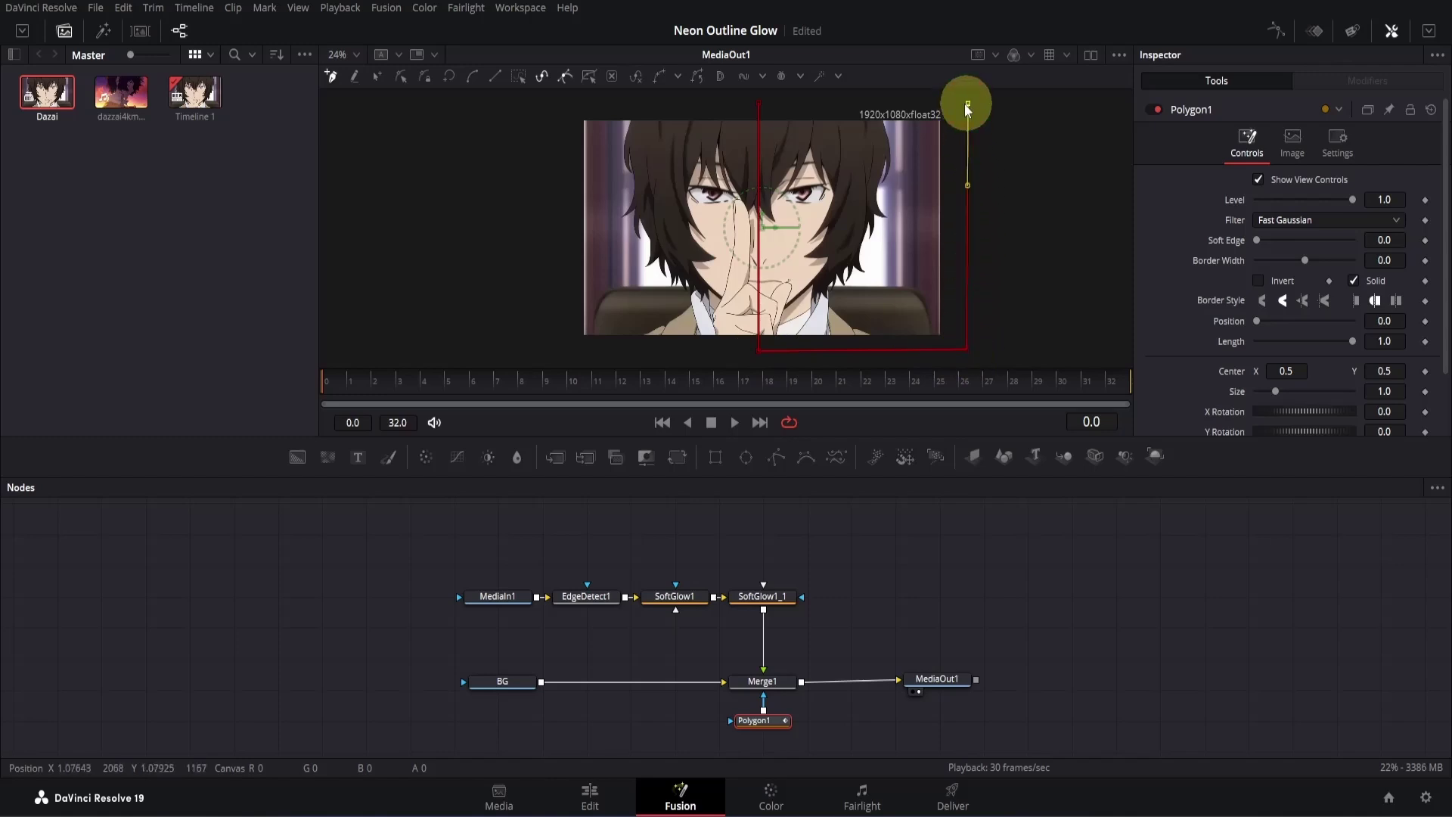
click(759, 100)
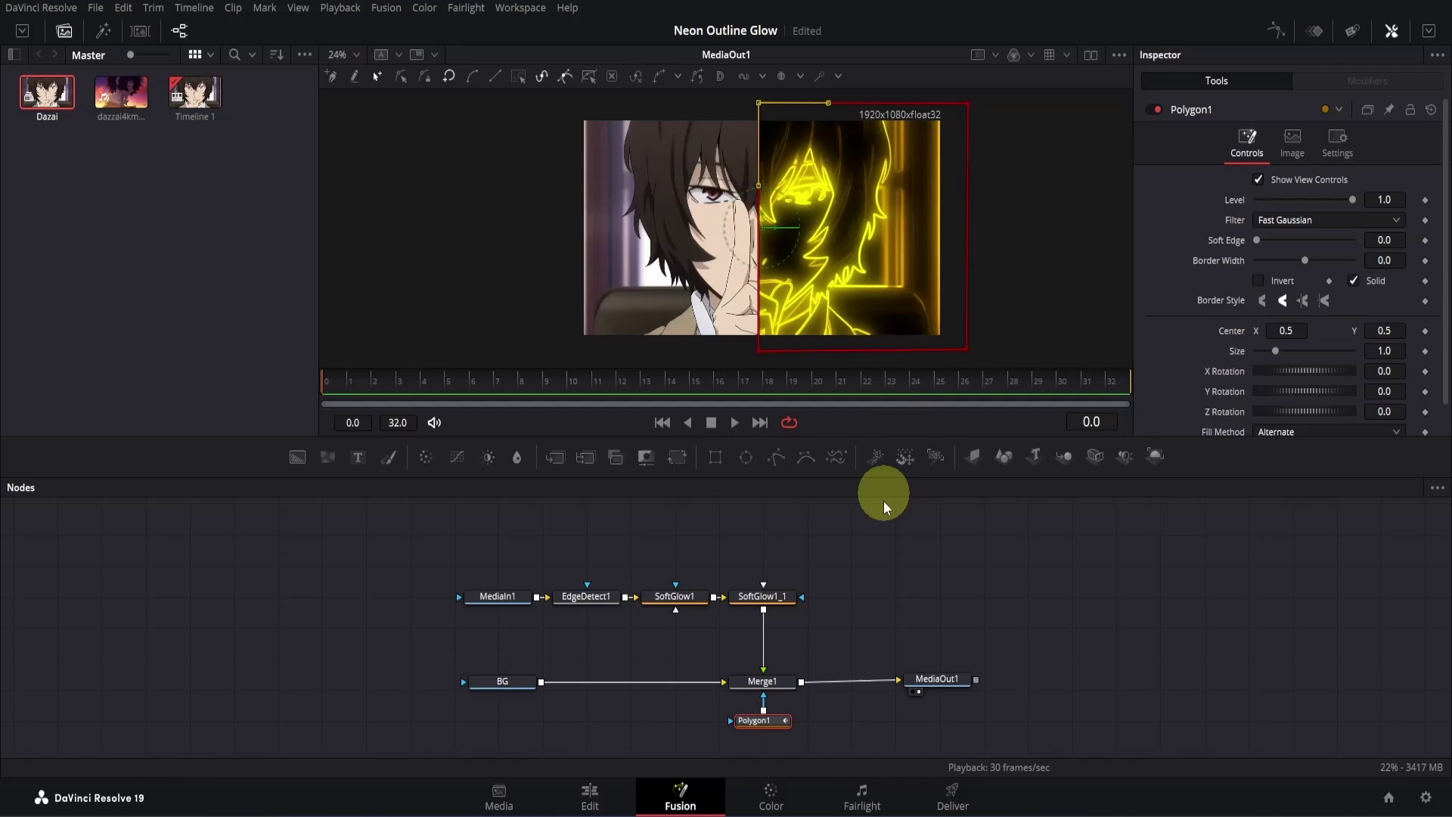
click(860, 588)
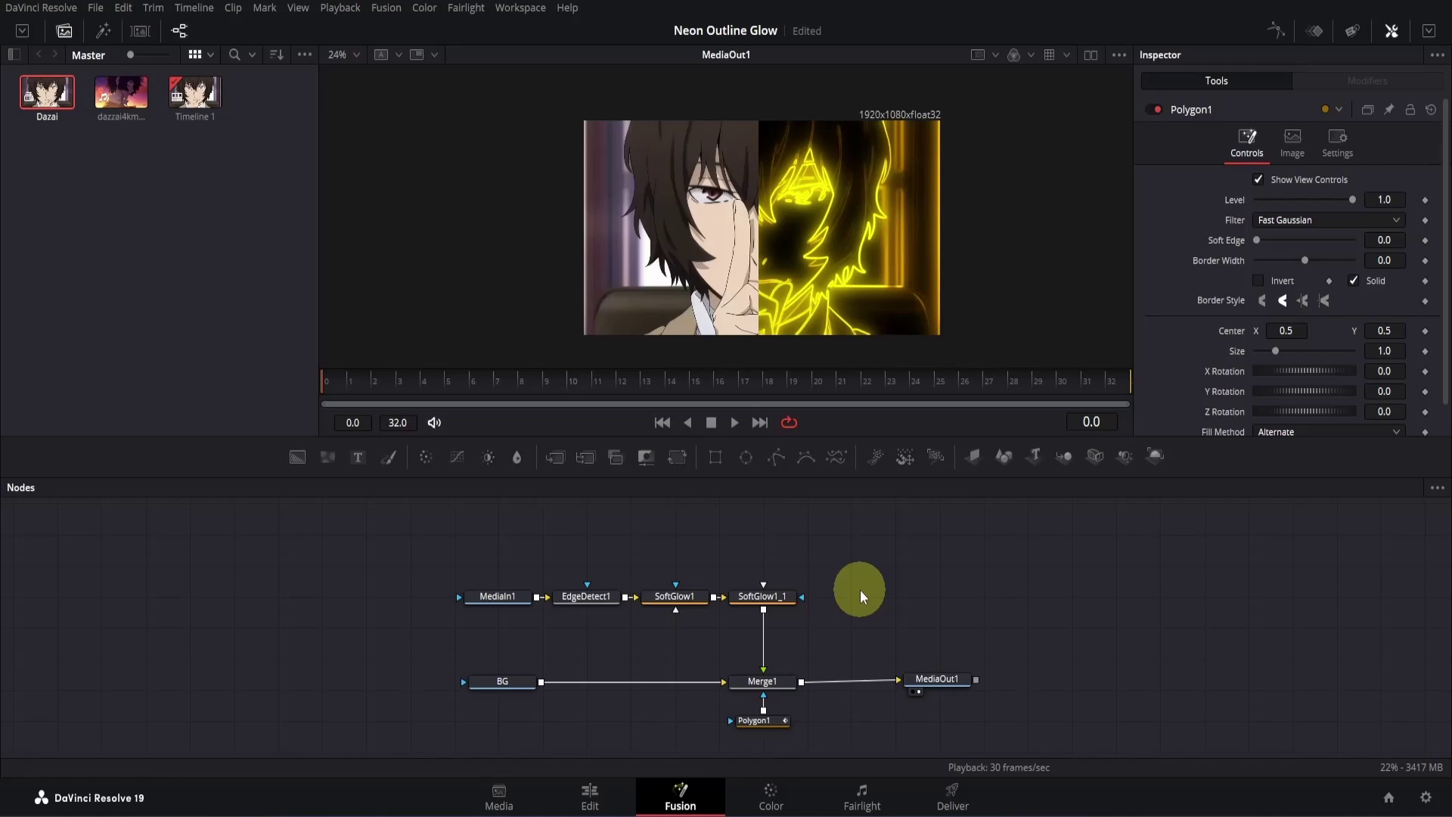
- Save the project and set Polygon1's Soft Edge to 0.2
key(ctrl+s)
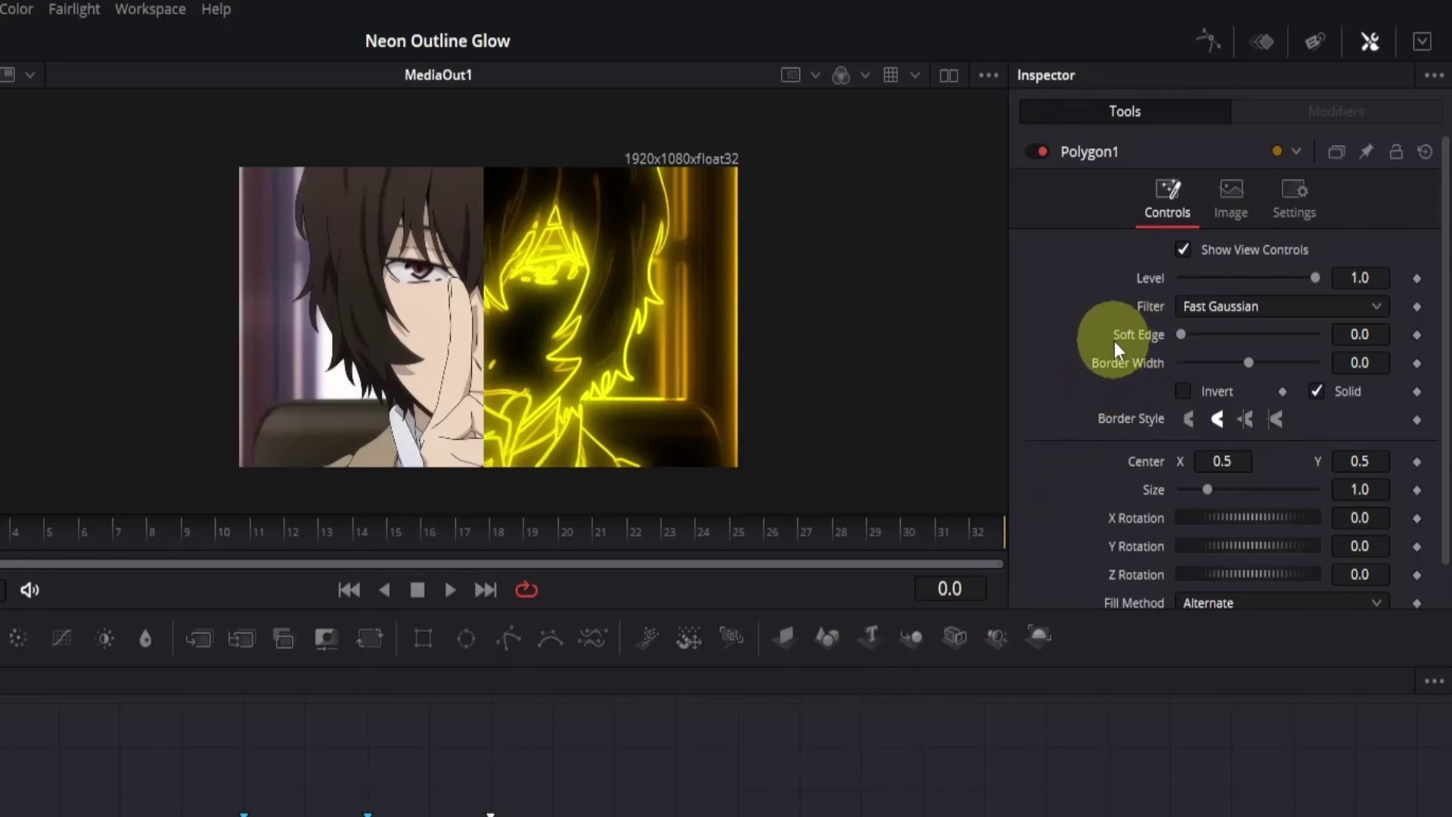
drag(1180, 335, 1408, 318)
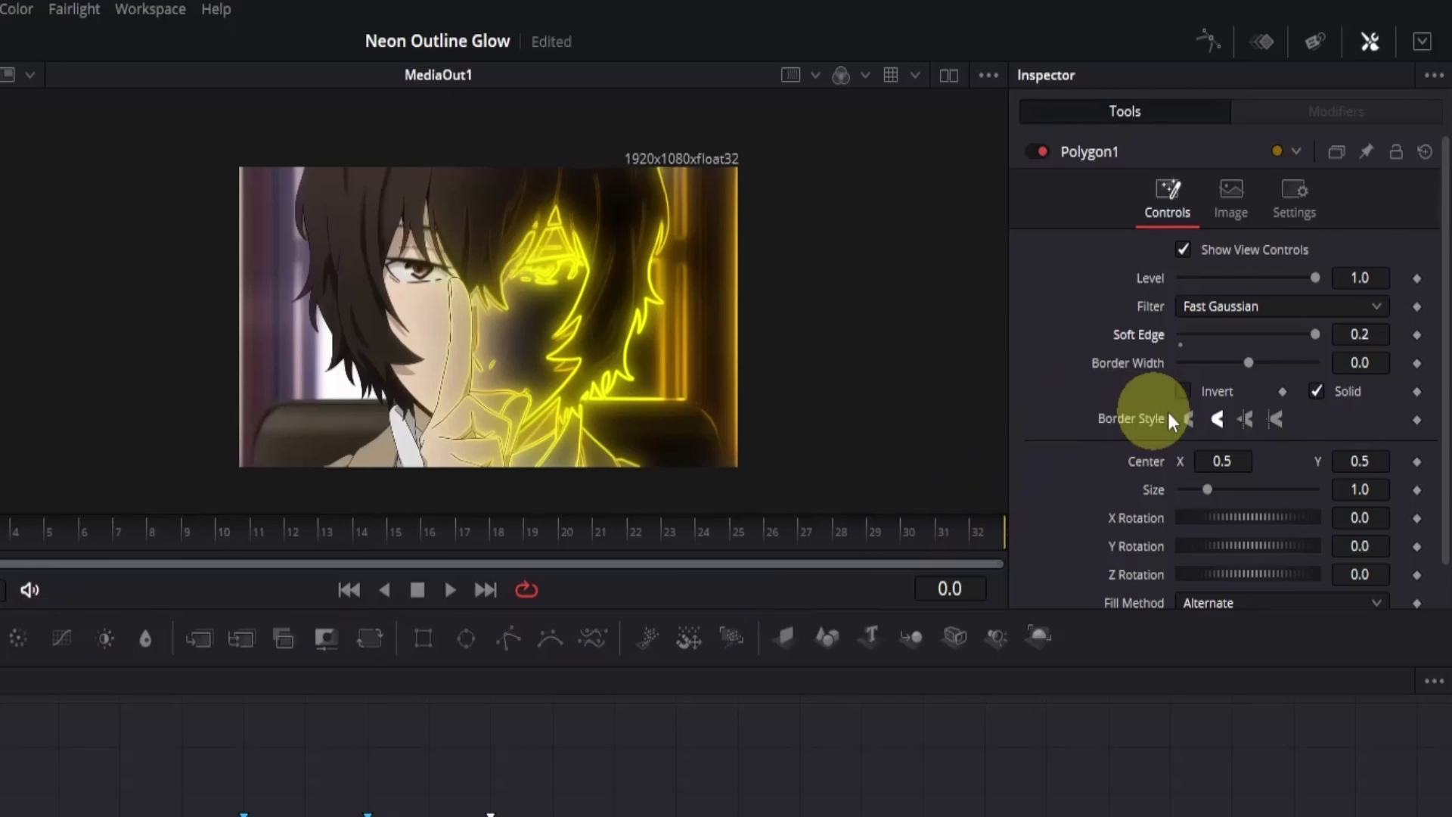
- At frame 0, keyframe Polygon1's Border Width at -0.5 and Level at 0
click(1418, 363)
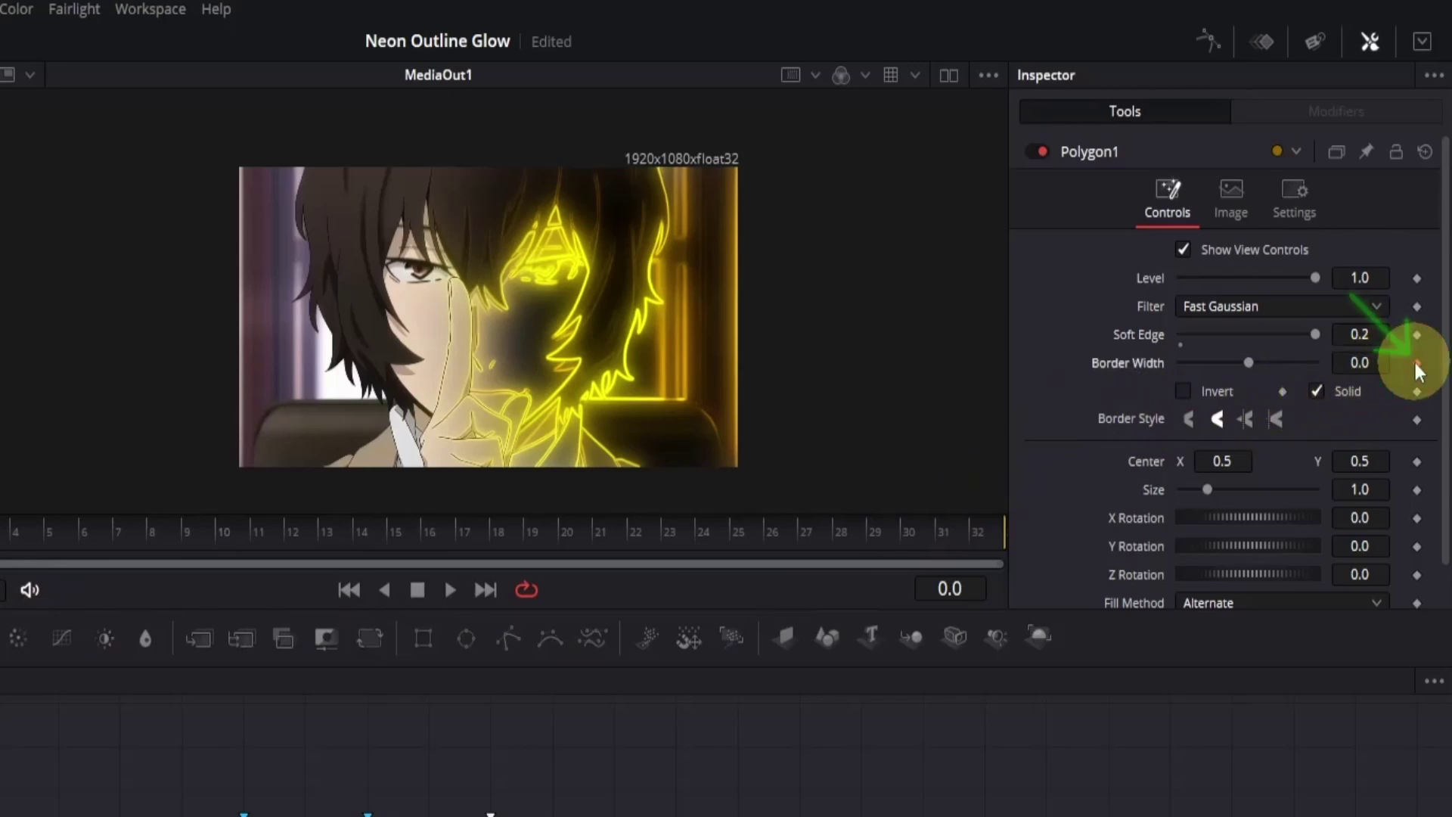
drag(1248, 366, 1137, 367)
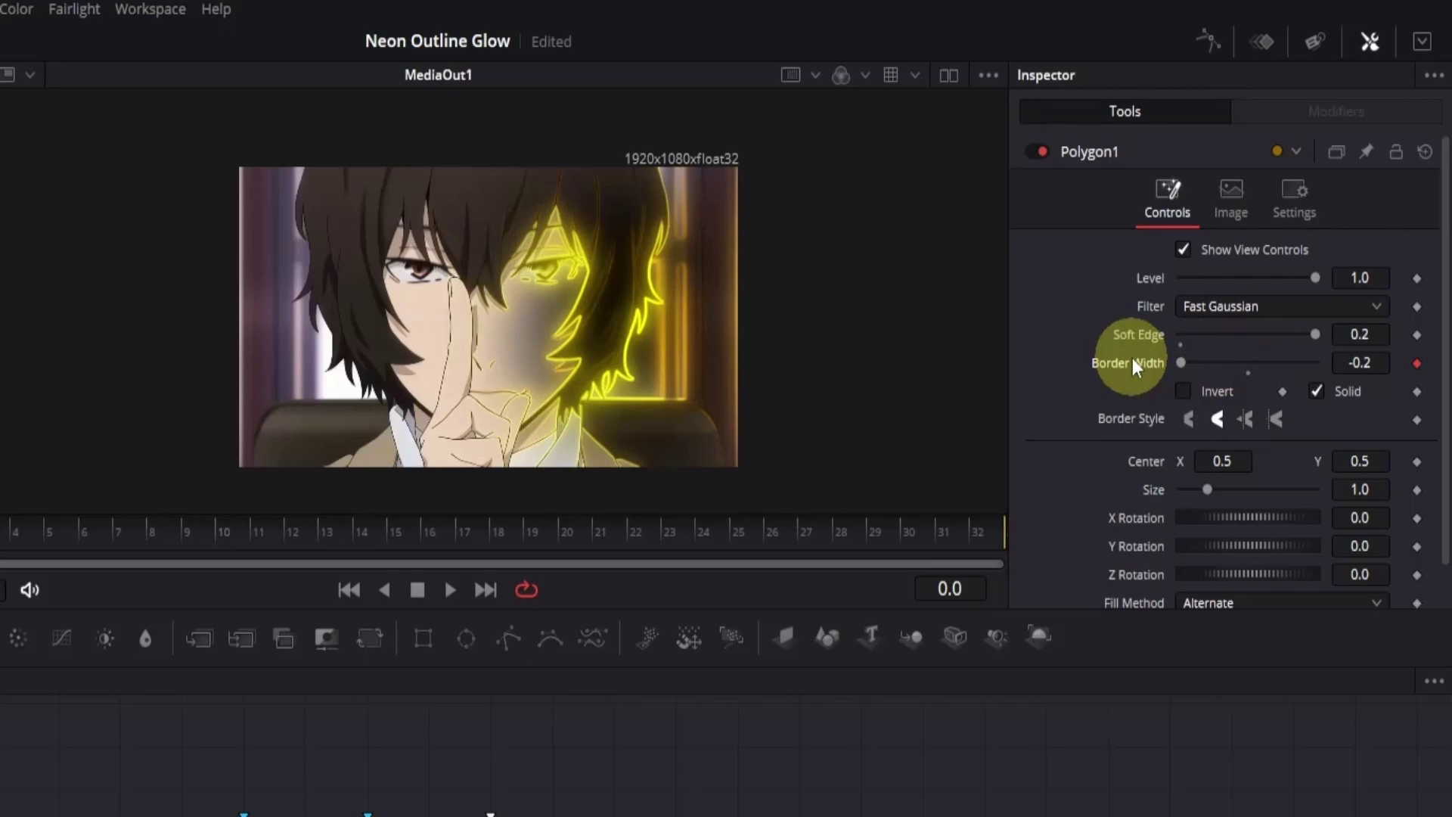
click(1377, 365)
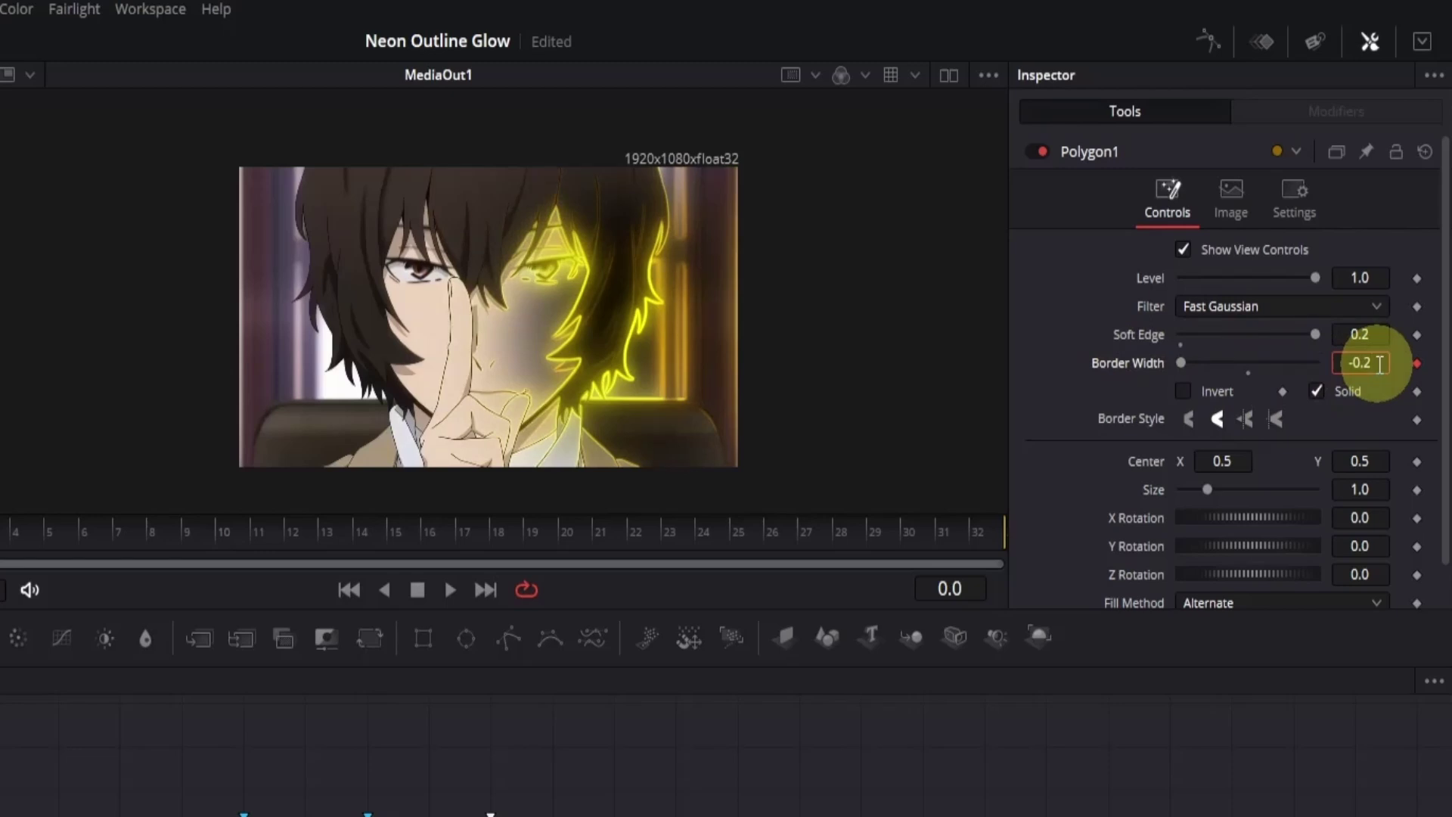
key(Down)
key(Down)
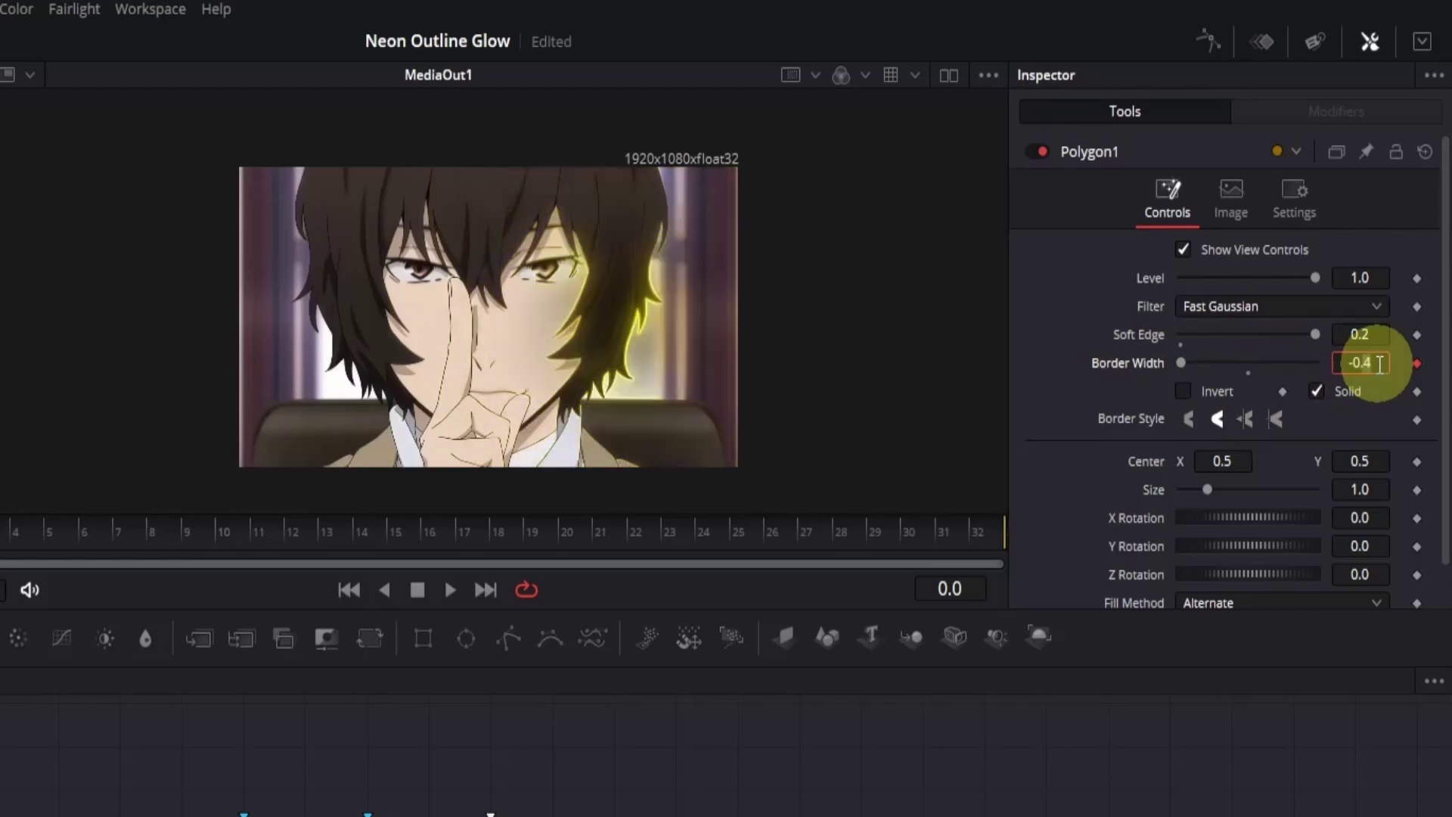
key(Down)
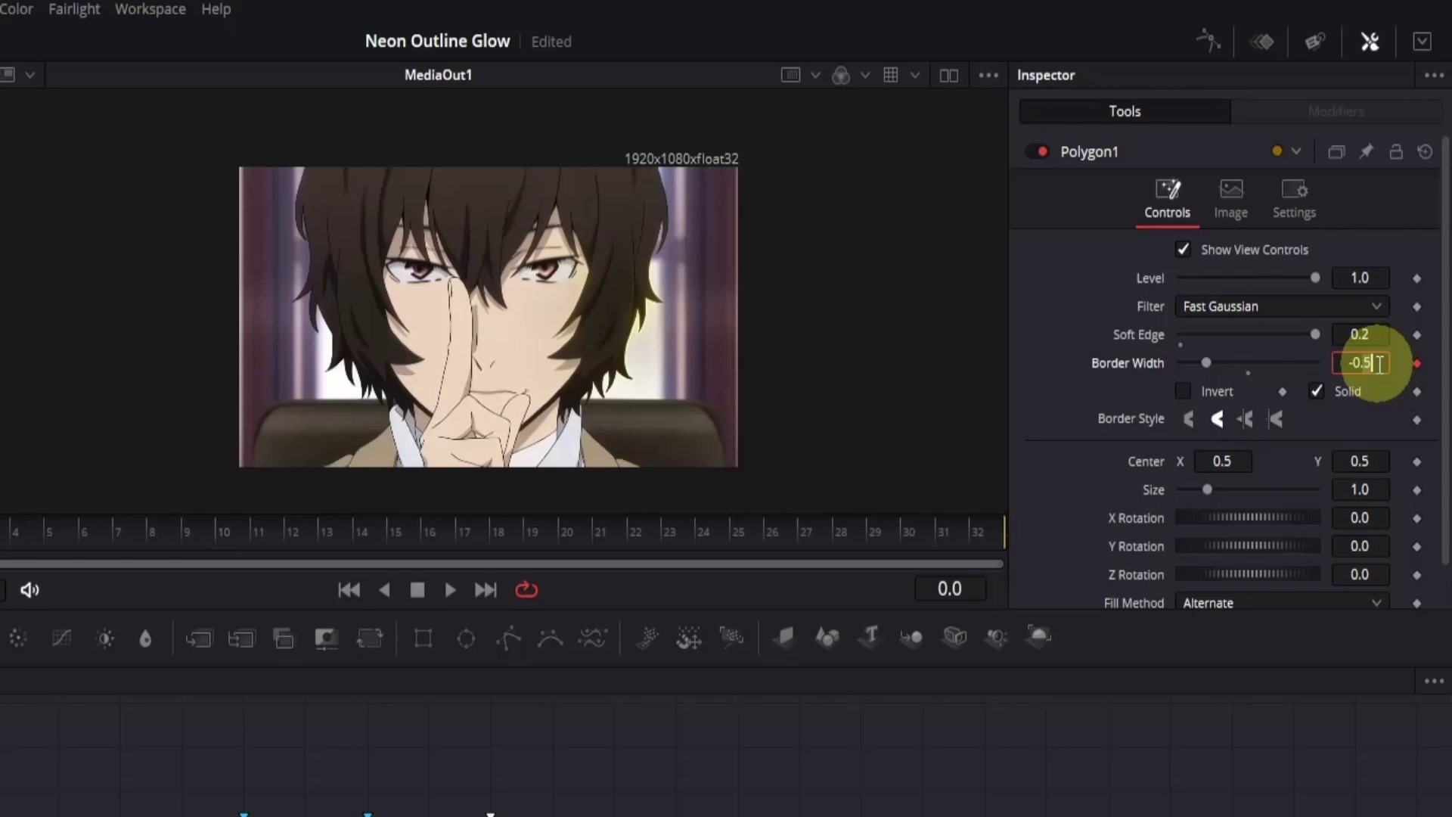
click(1416, 282)
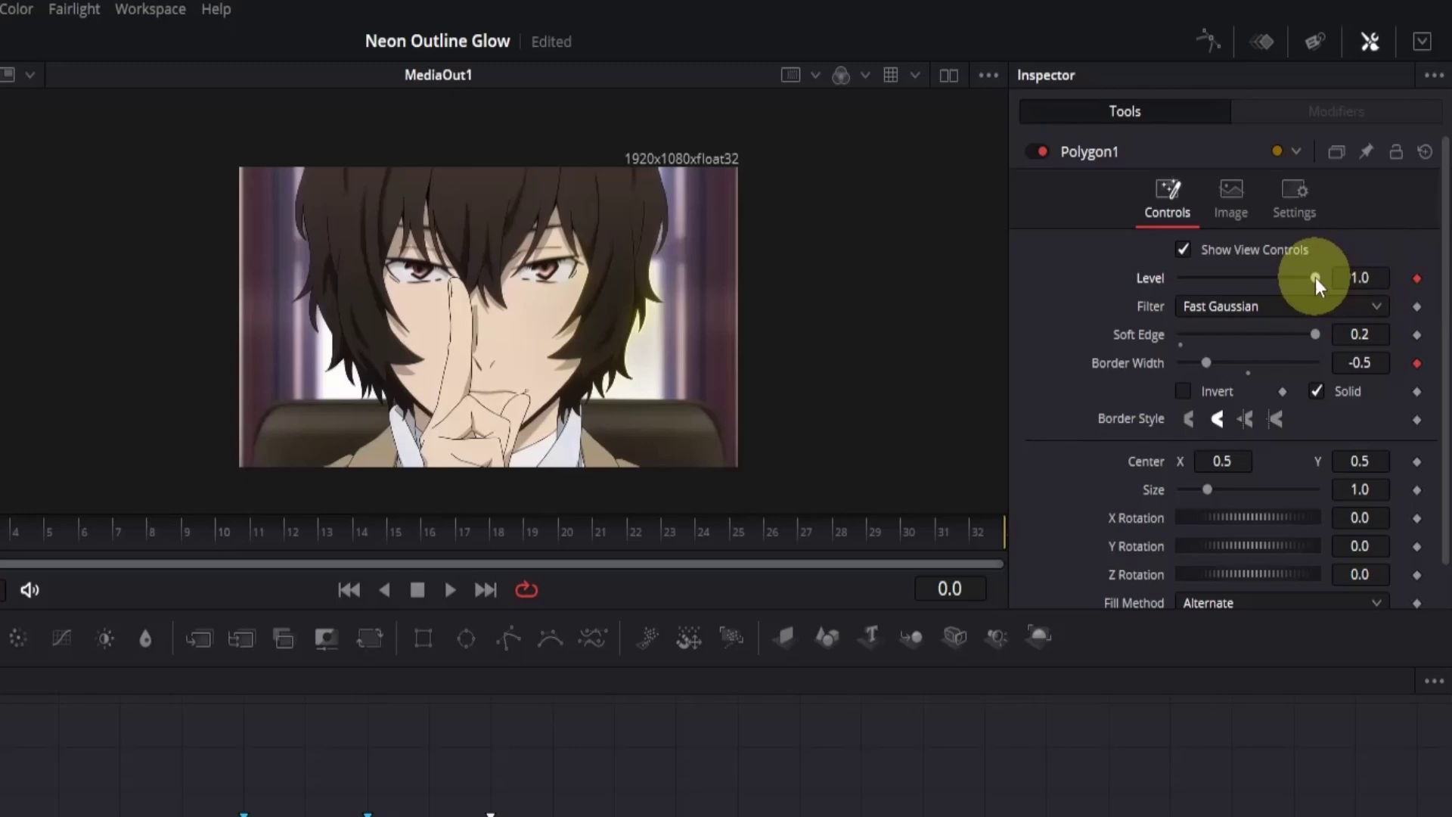
drag(1316, 277, 1096, 285)
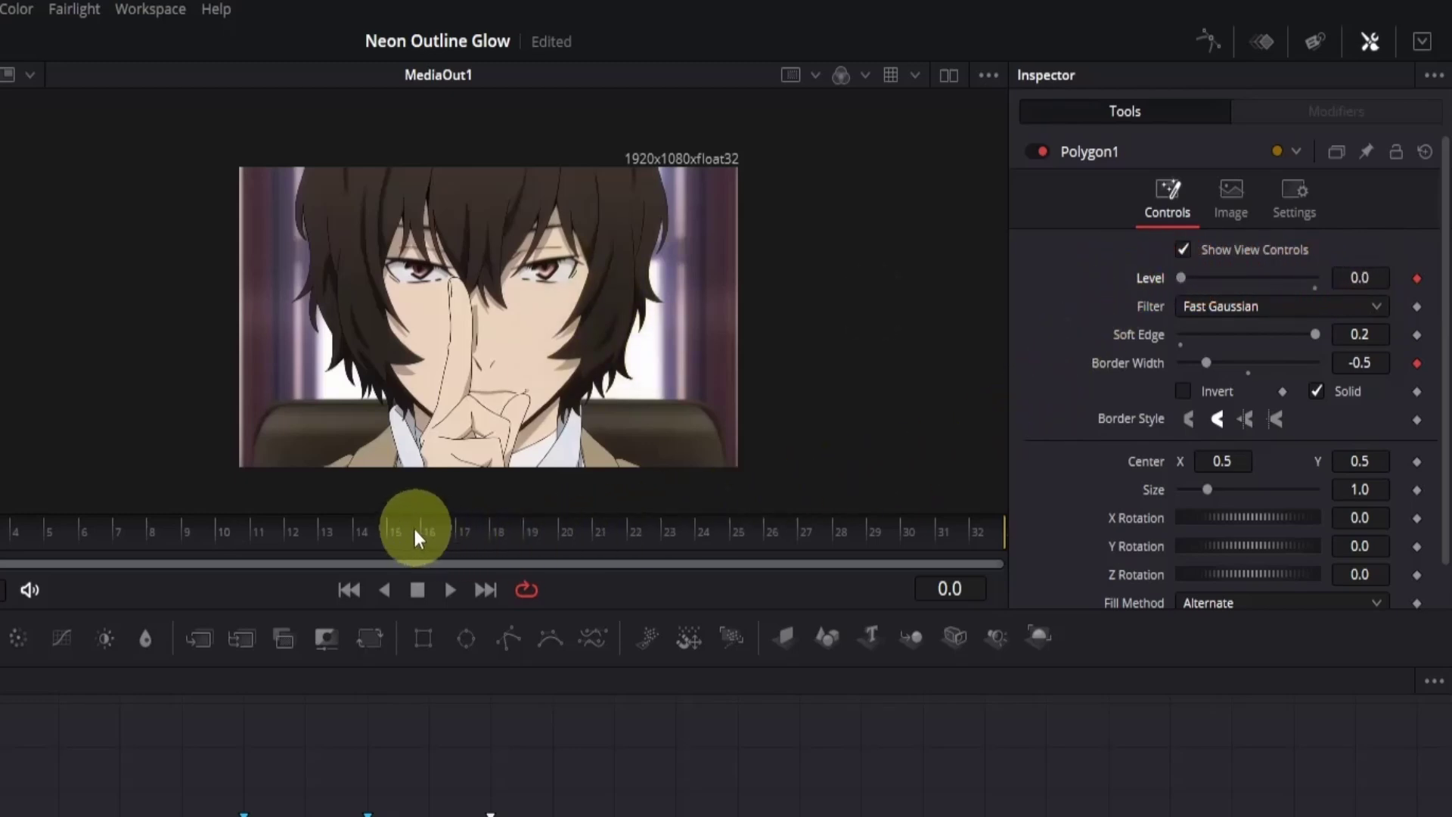
- At frame 16, set Level to 1.0 and Border Width to 0
drag(408, 529, 426, 525)
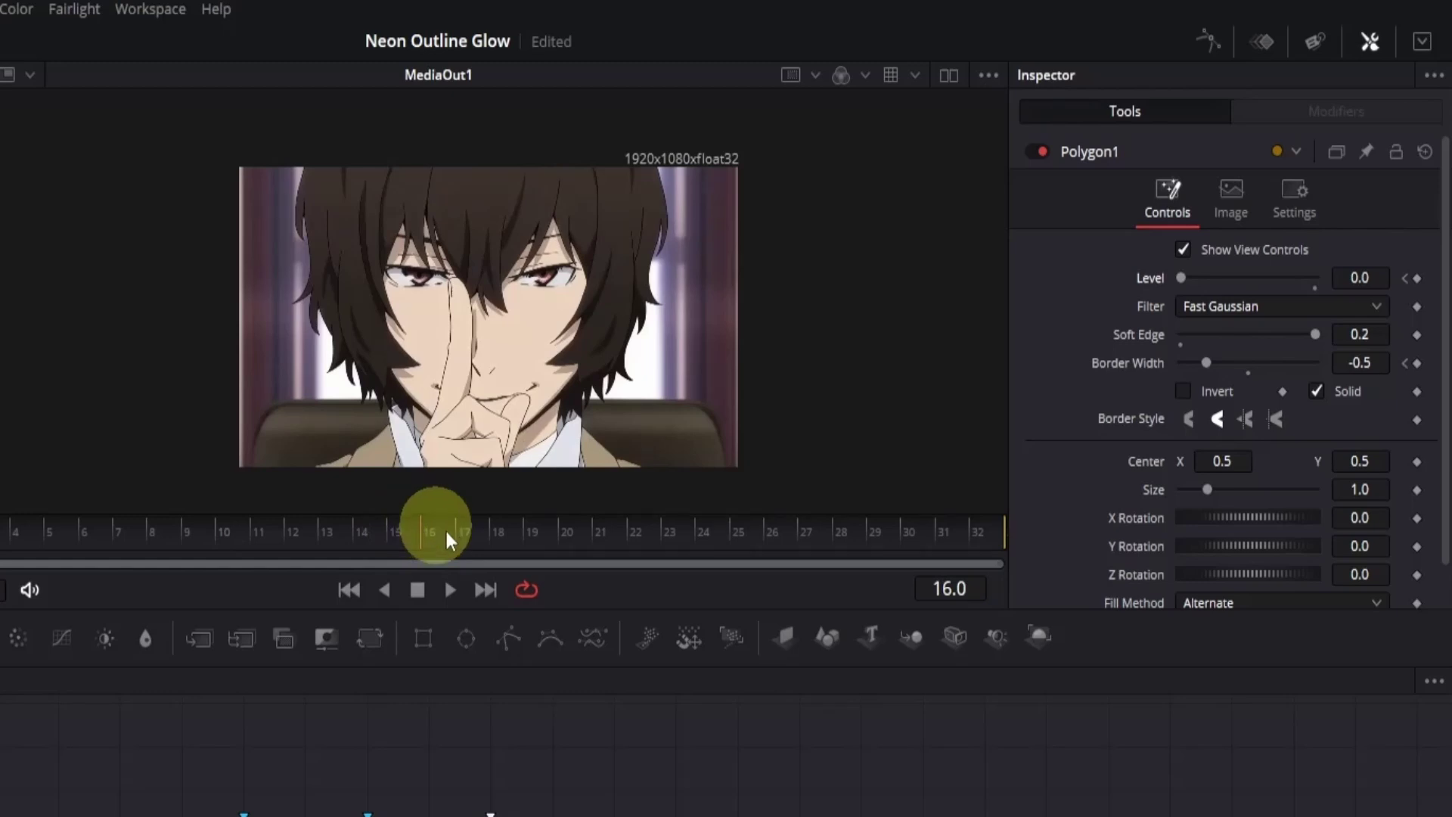
drag(1181, 278, 1346, 278)
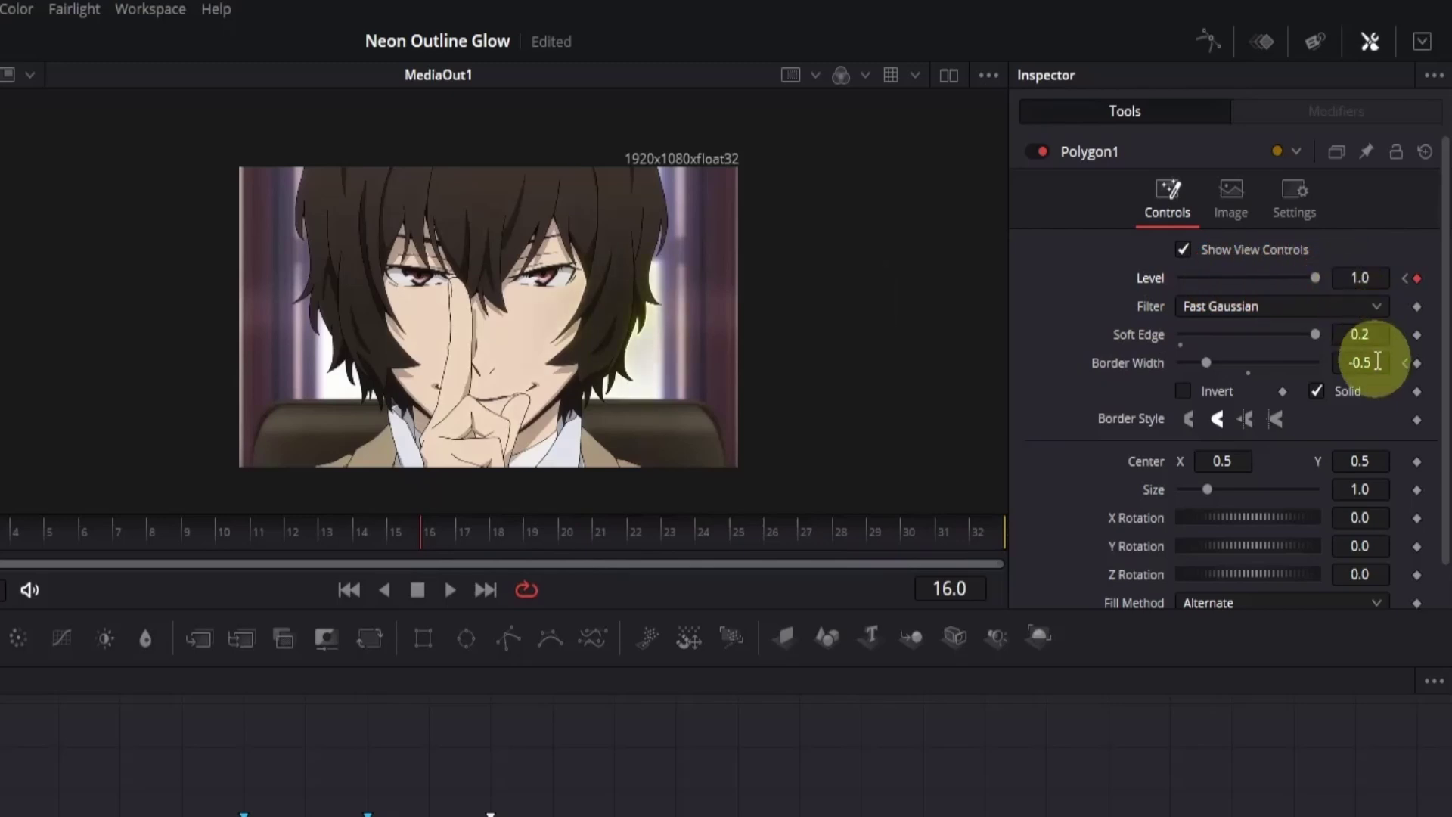
click(1378, 362)
text(0)
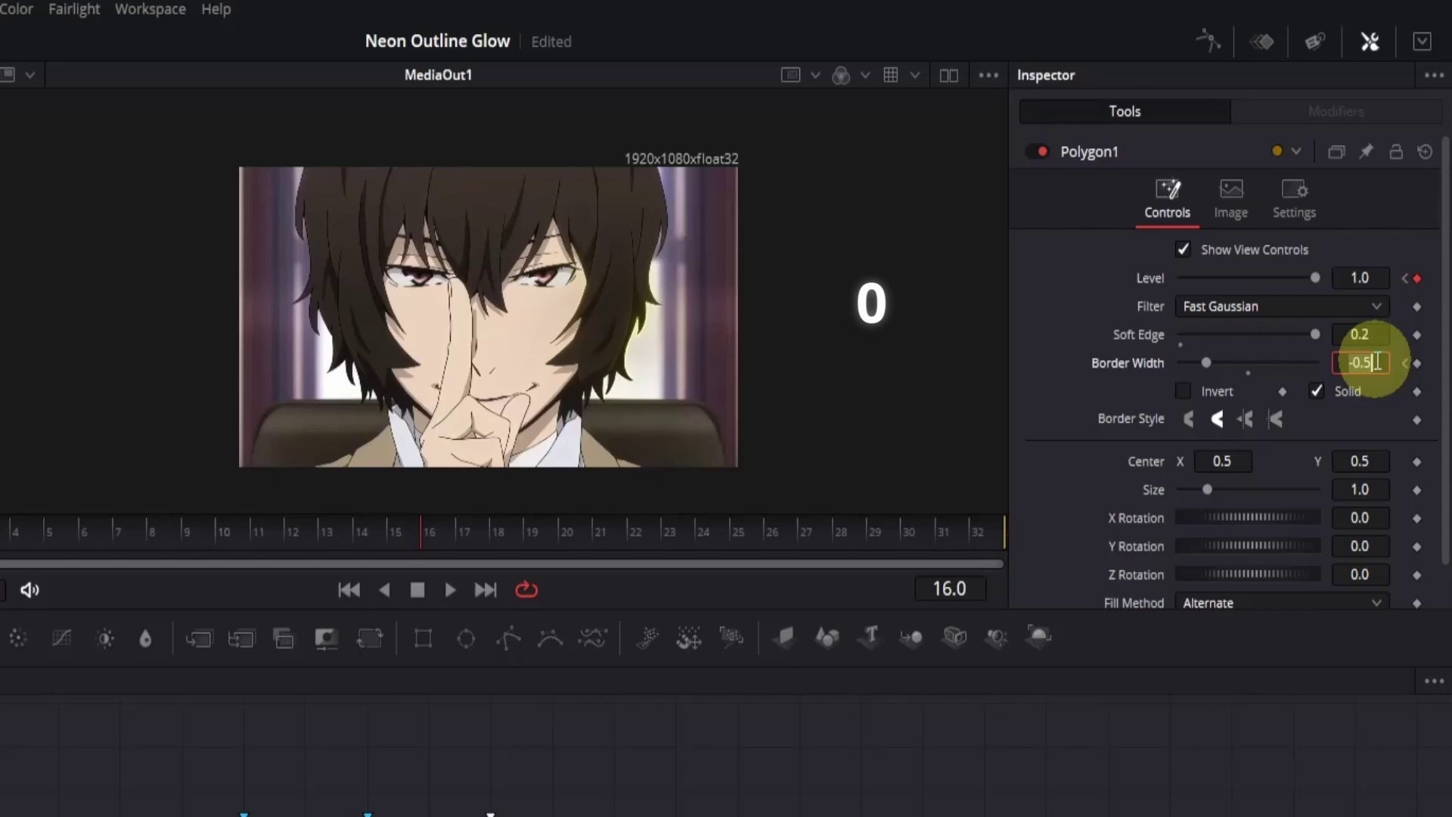
key(Return)
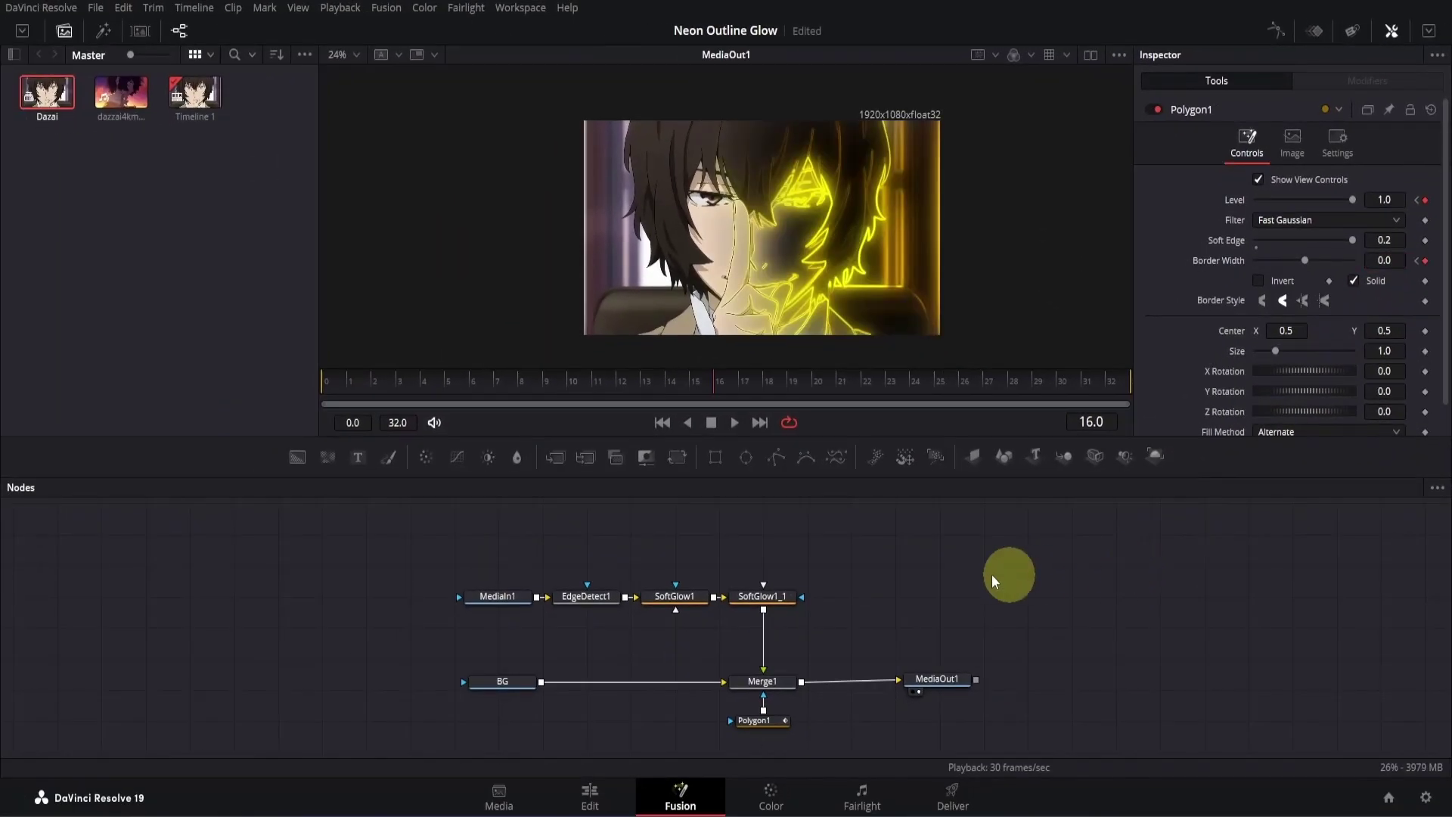
drag(648, 388, 329, 376)
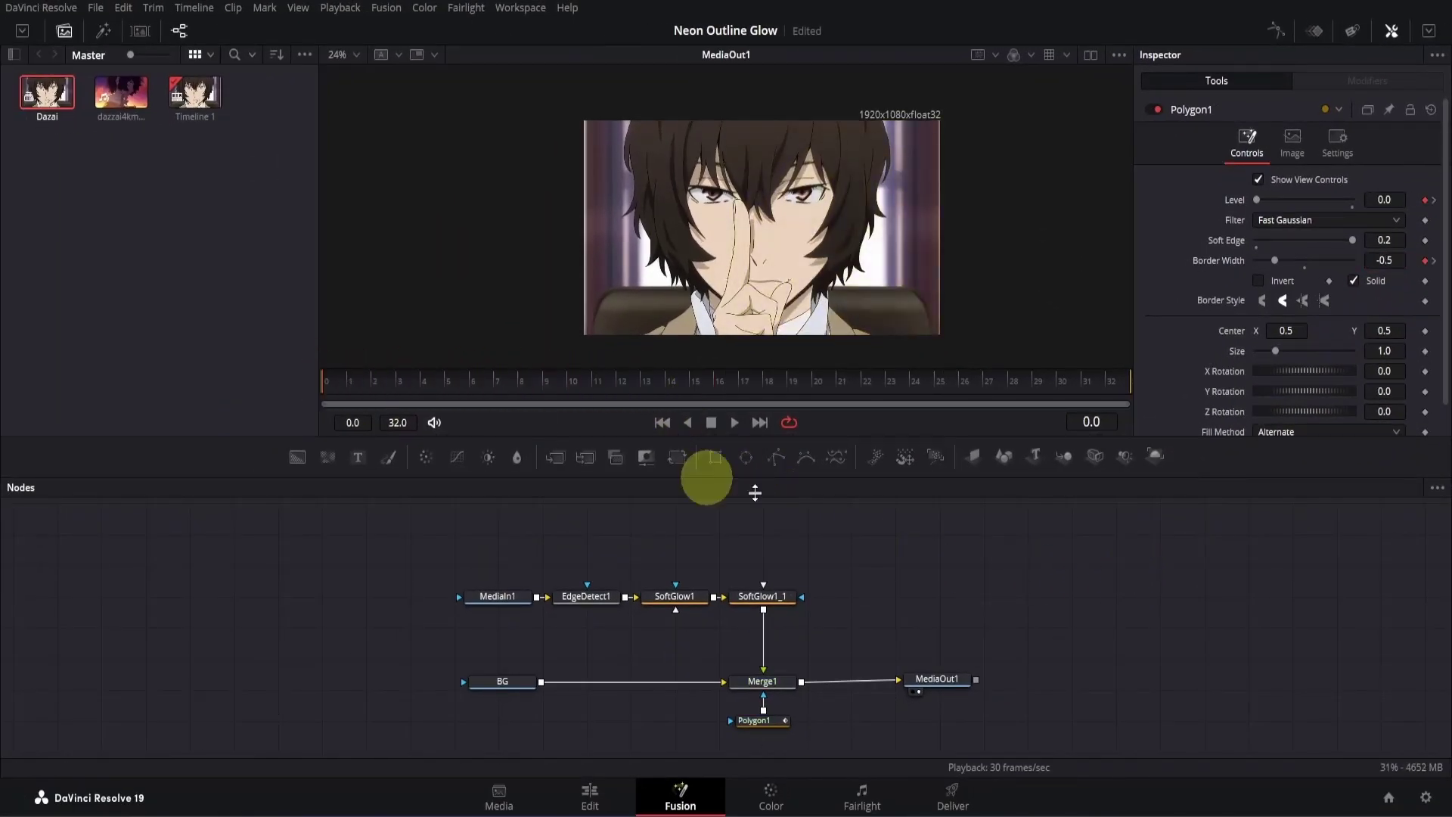
key(space)
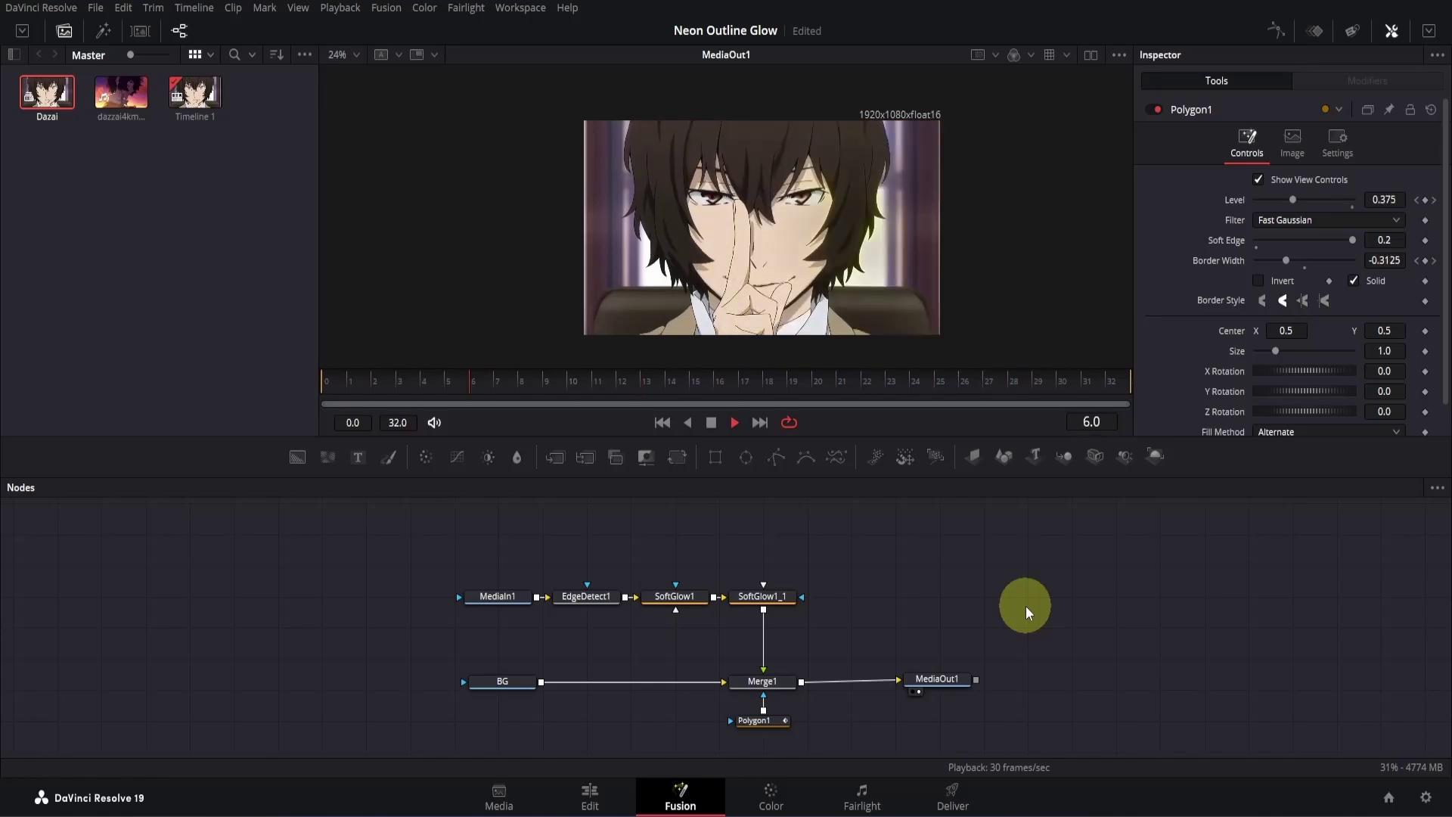
key(space)
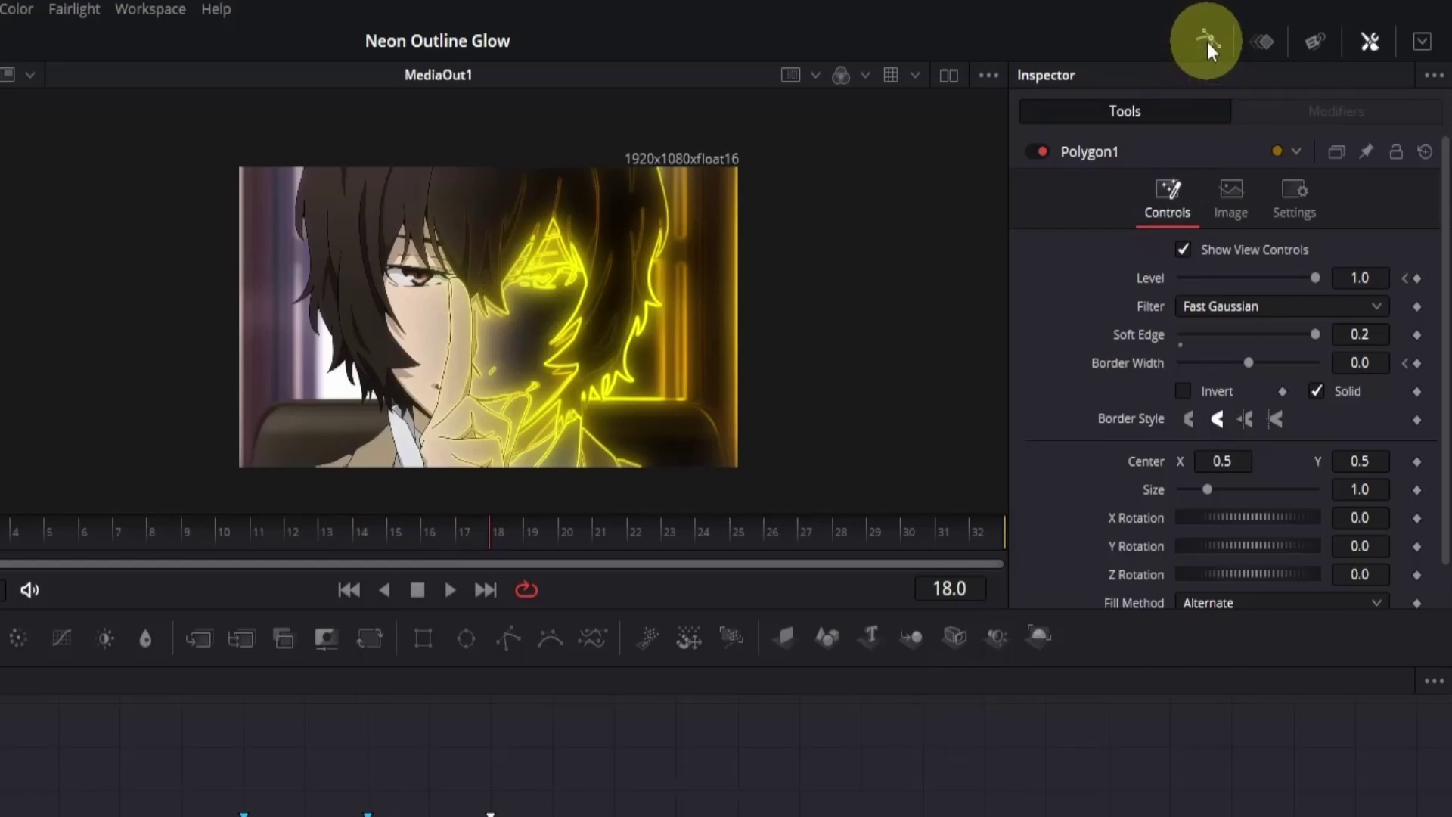
- In the Spline panel, smooth the Level keyframes and shape a fast rise easing into 1.0
click(1206, 43)
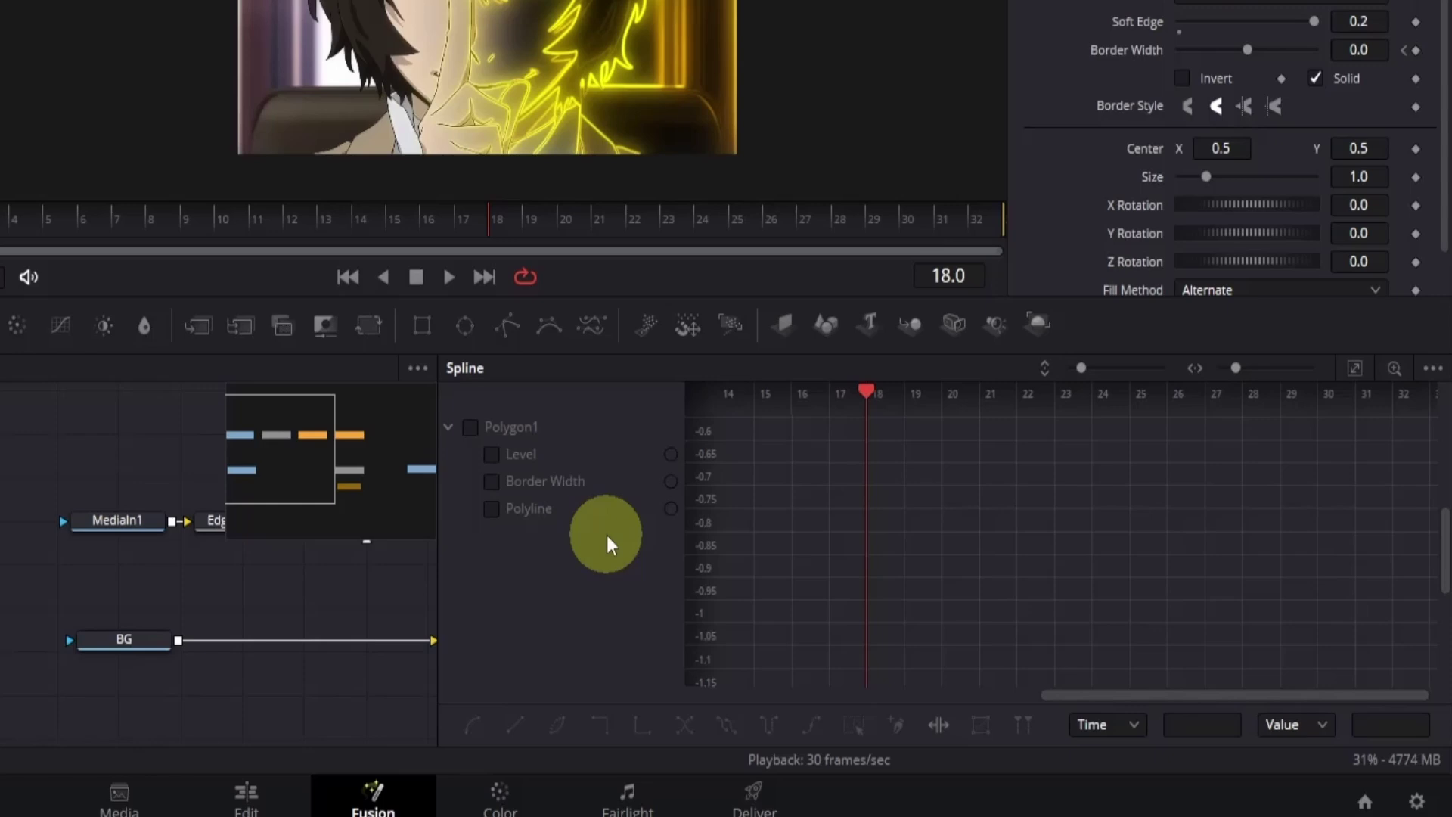
click(493, 455)
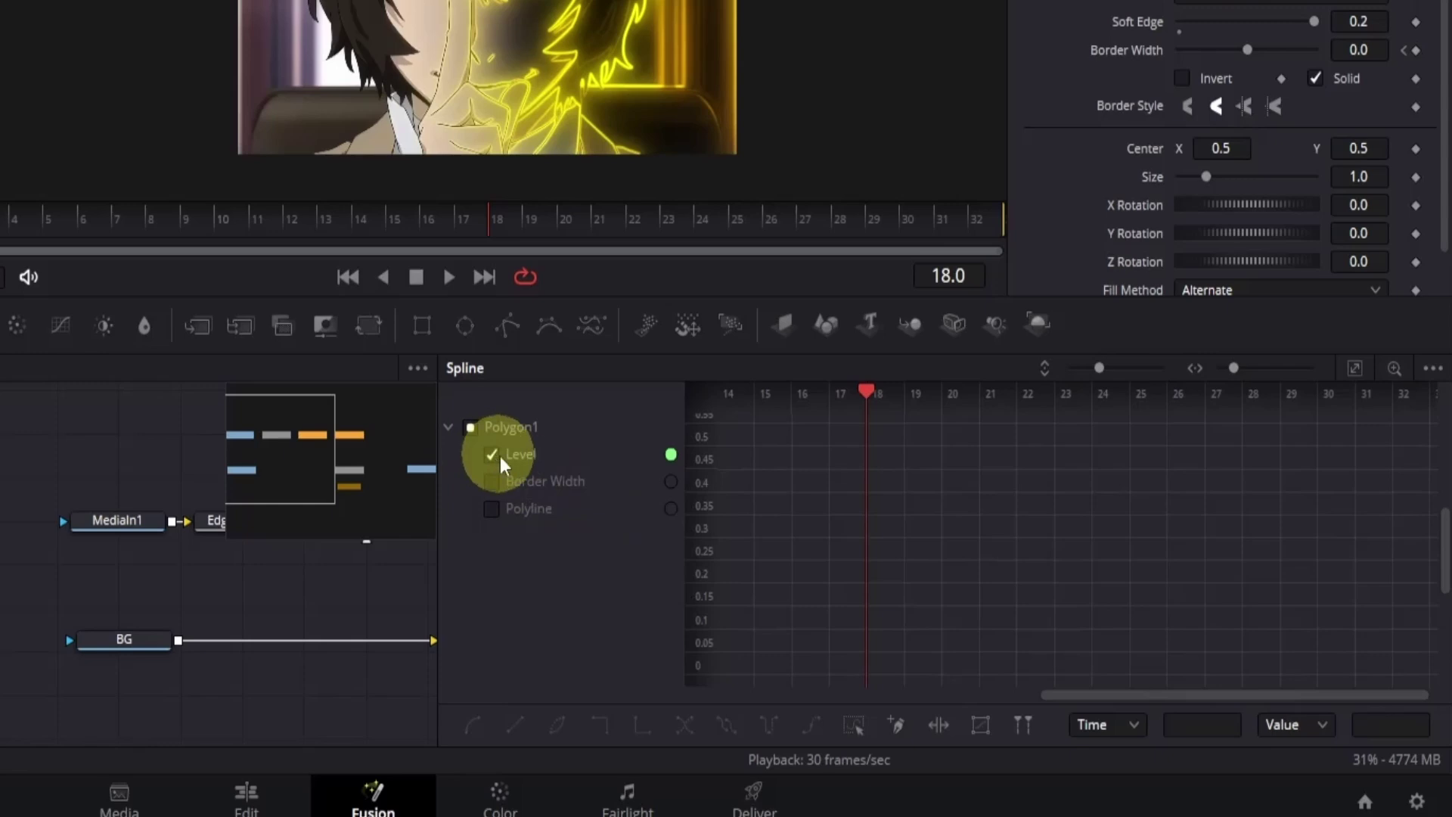
click(1355, 369)
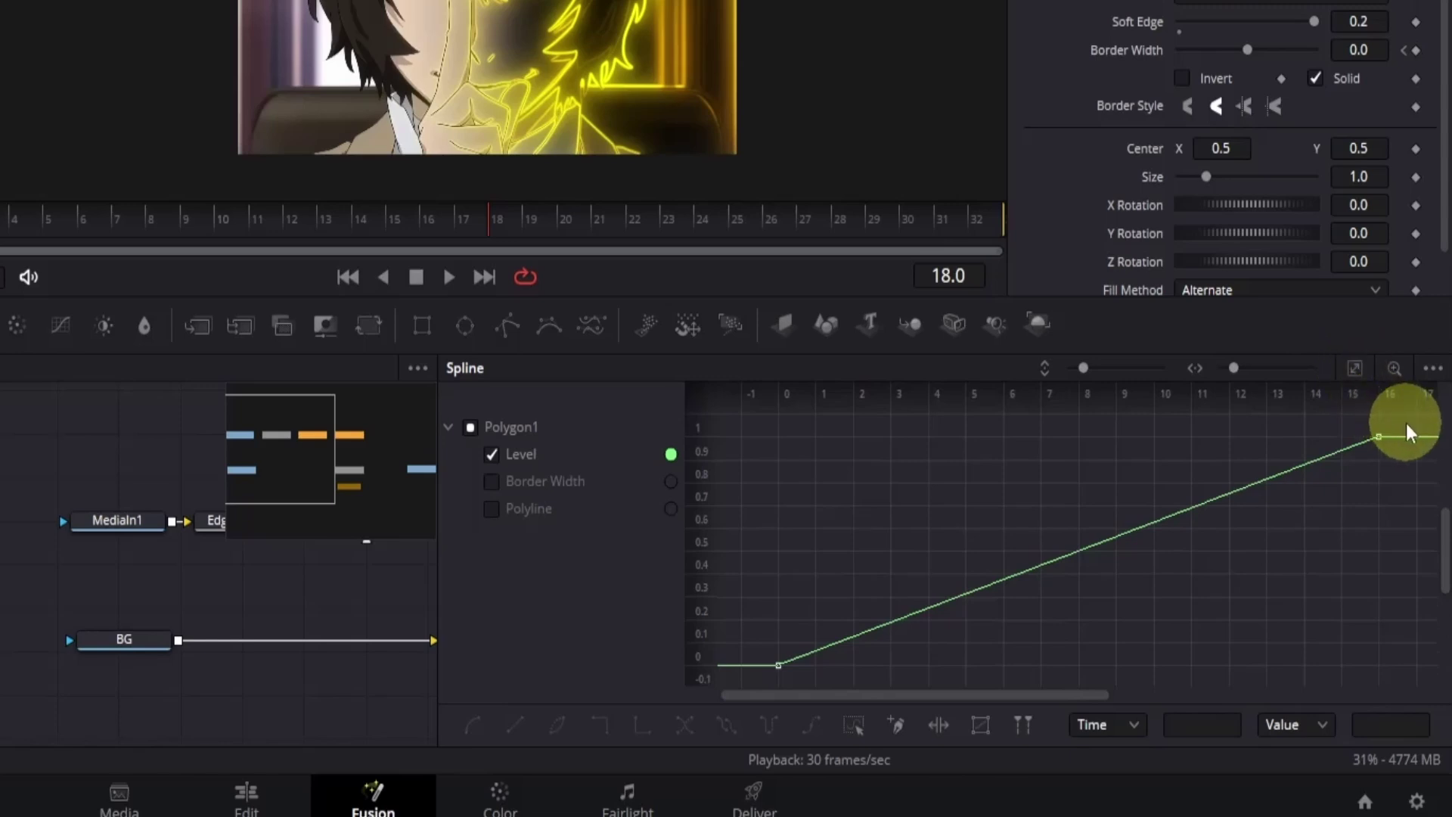
drag(1405, 422, 759, 705)
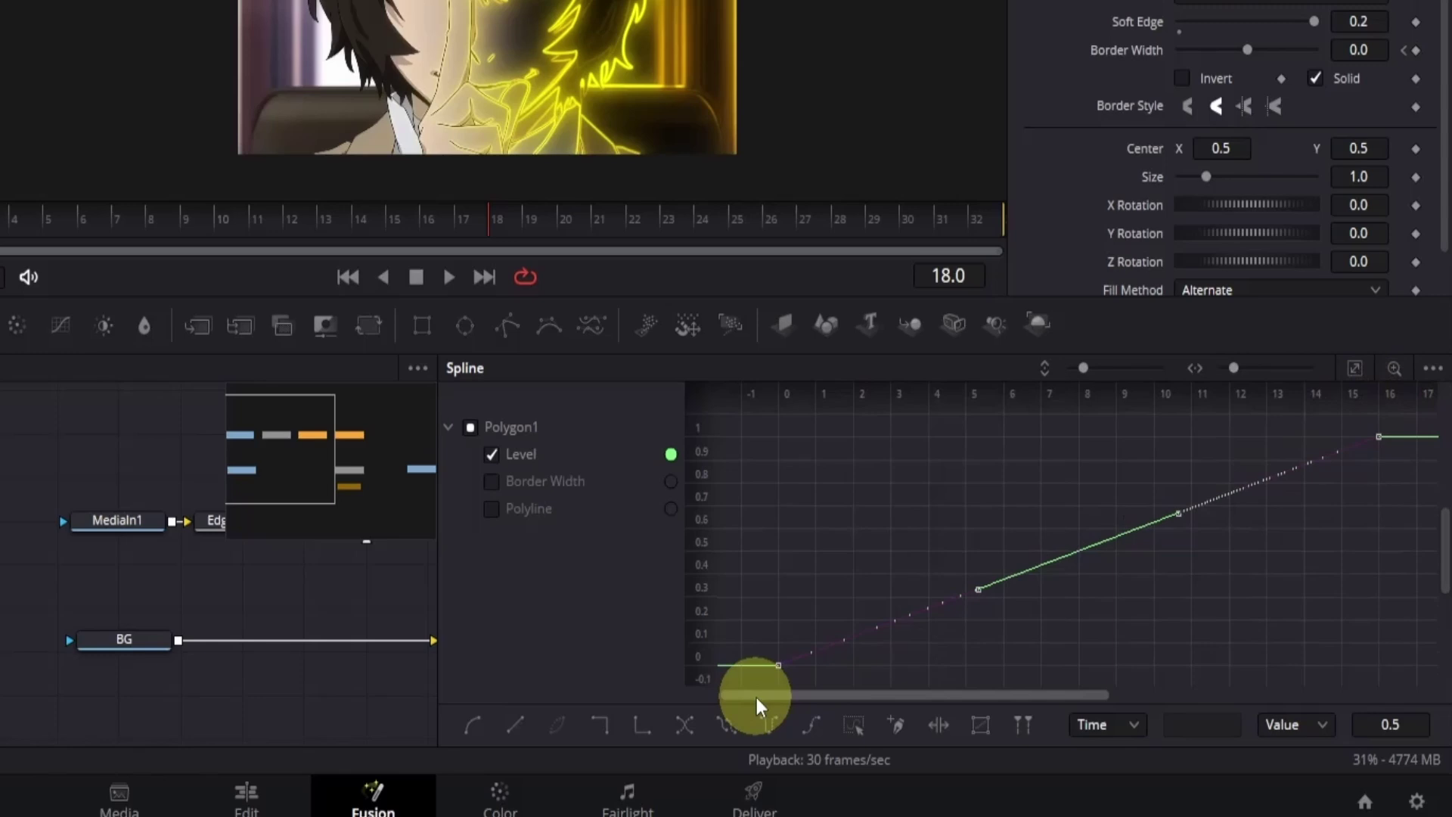
key(s)
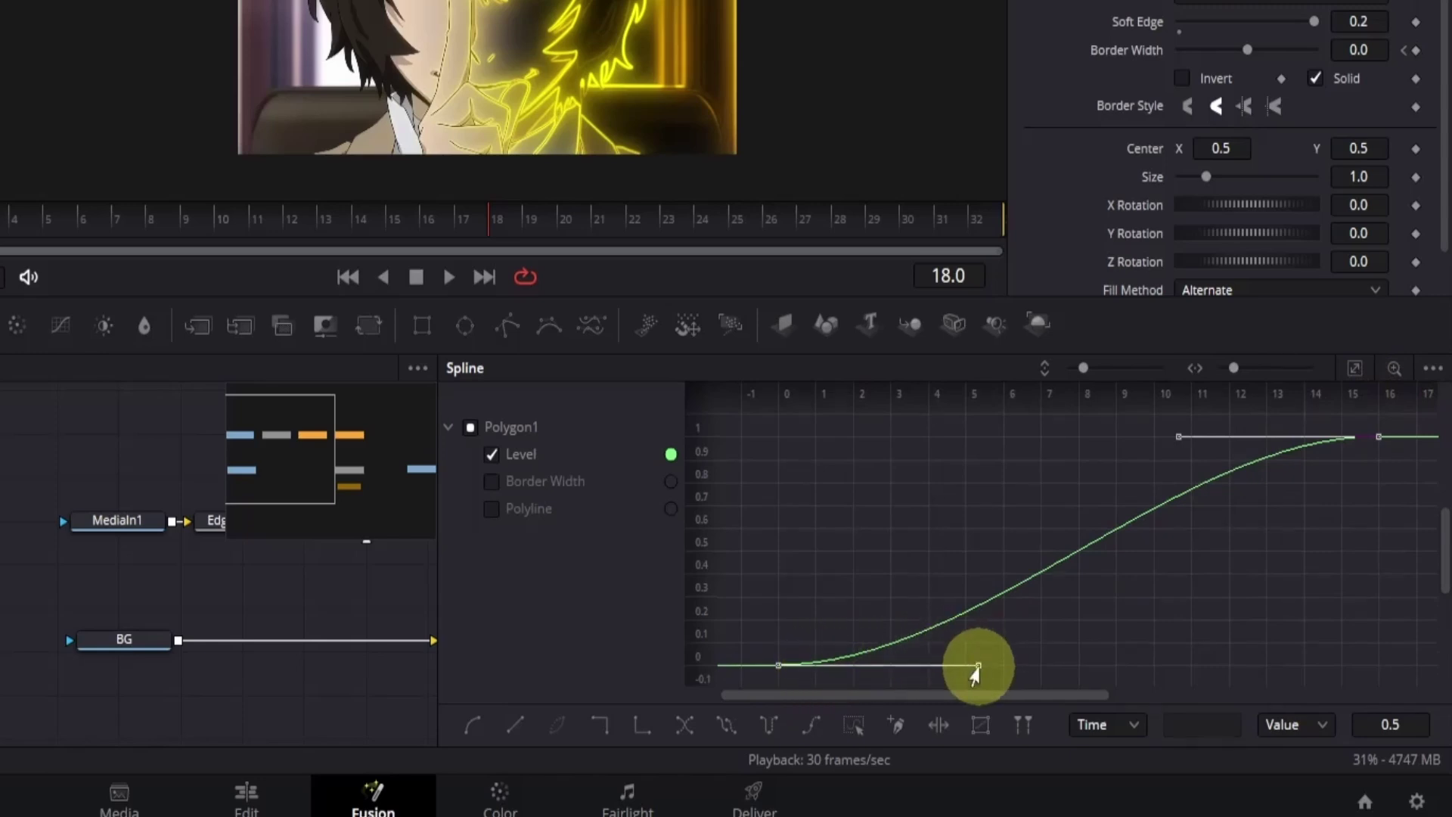
drag(978, 667, 774, 459)
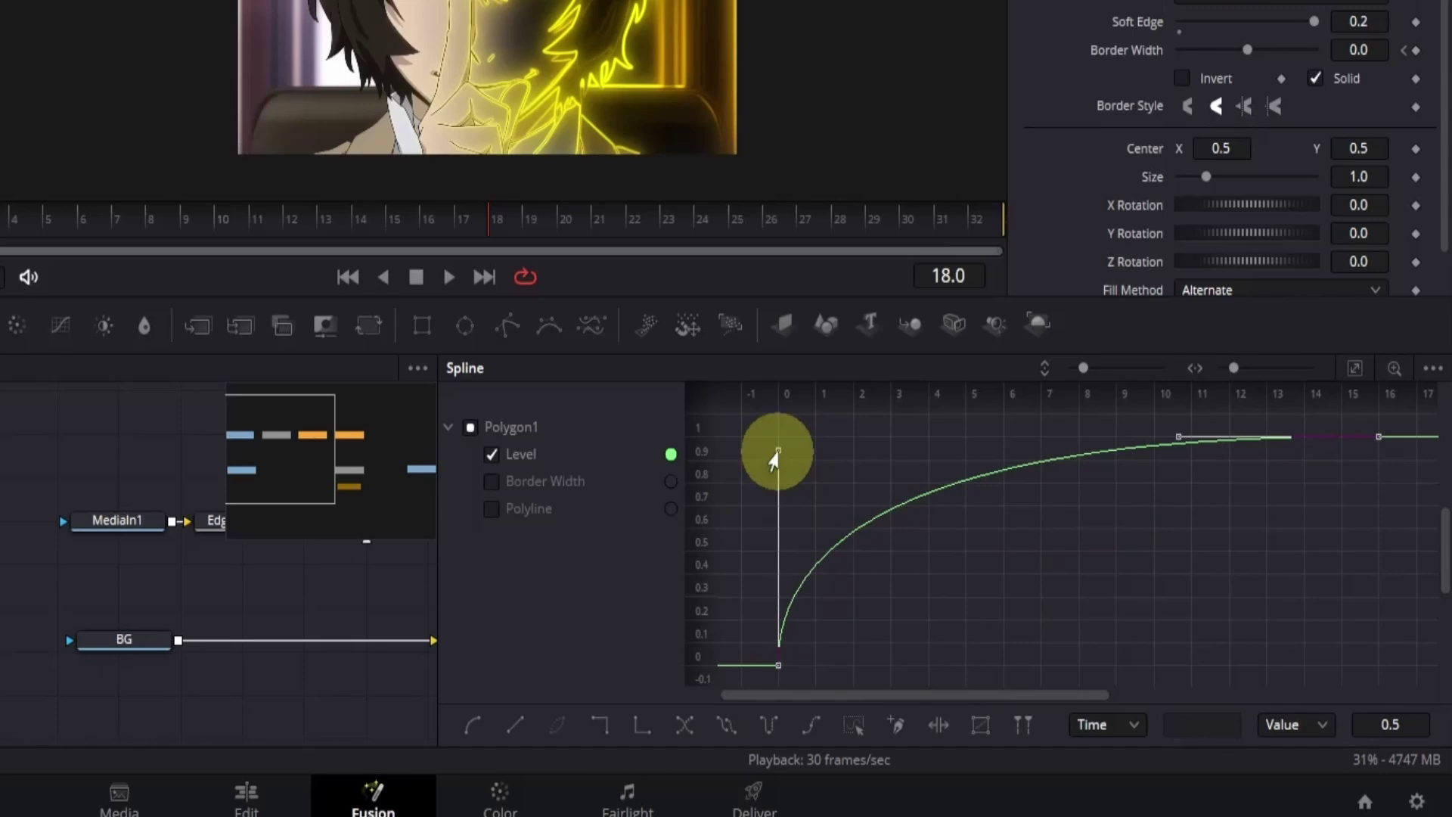
click(493, 454)
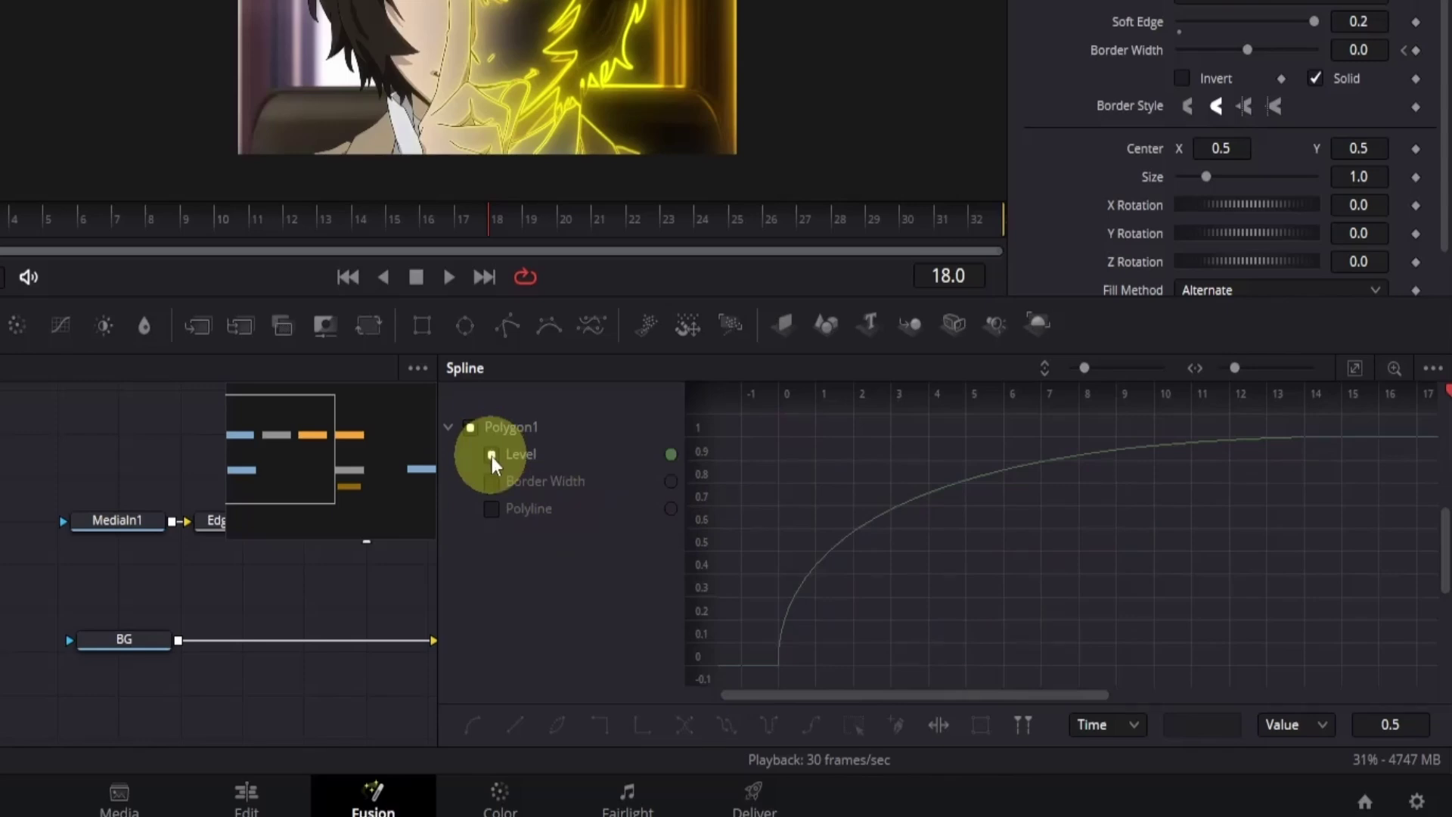
- Smooth the Border Width keyframes so it climbs steeply from -0.5 and eases into 0.0
click(493, 482)
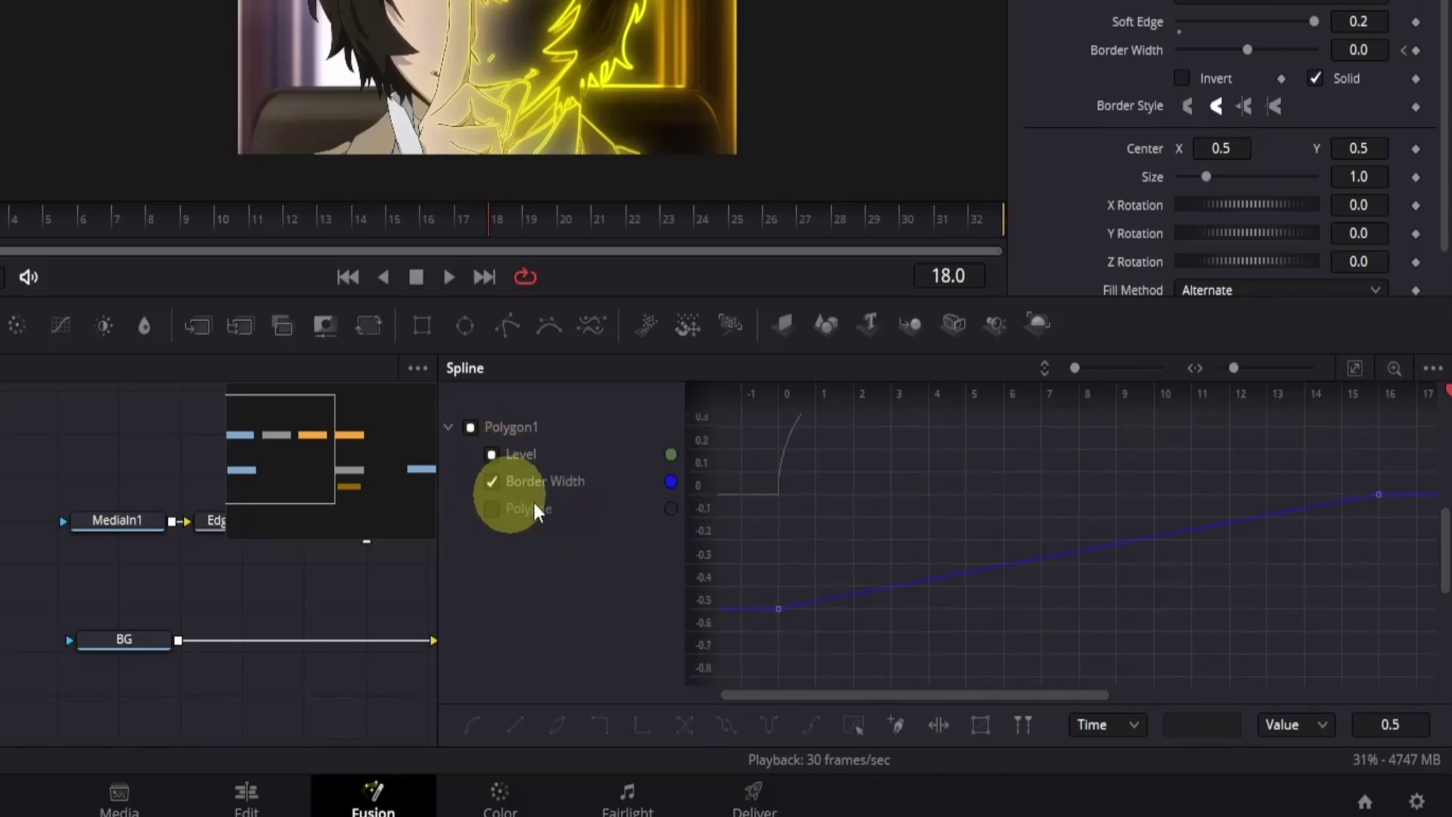
click(1355, 369)
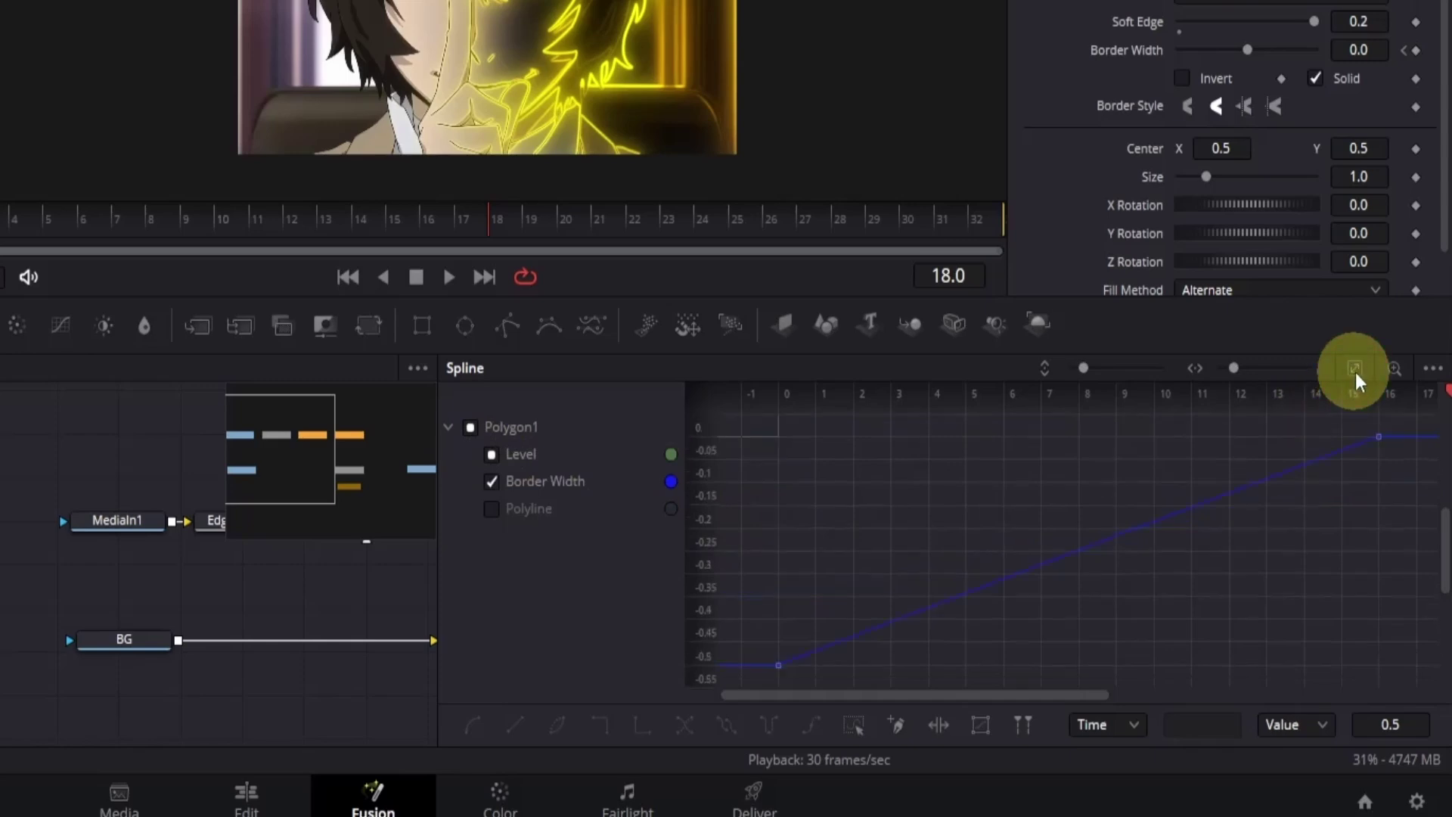
drag(1401, 421, 749, 685)
key(shift+s)
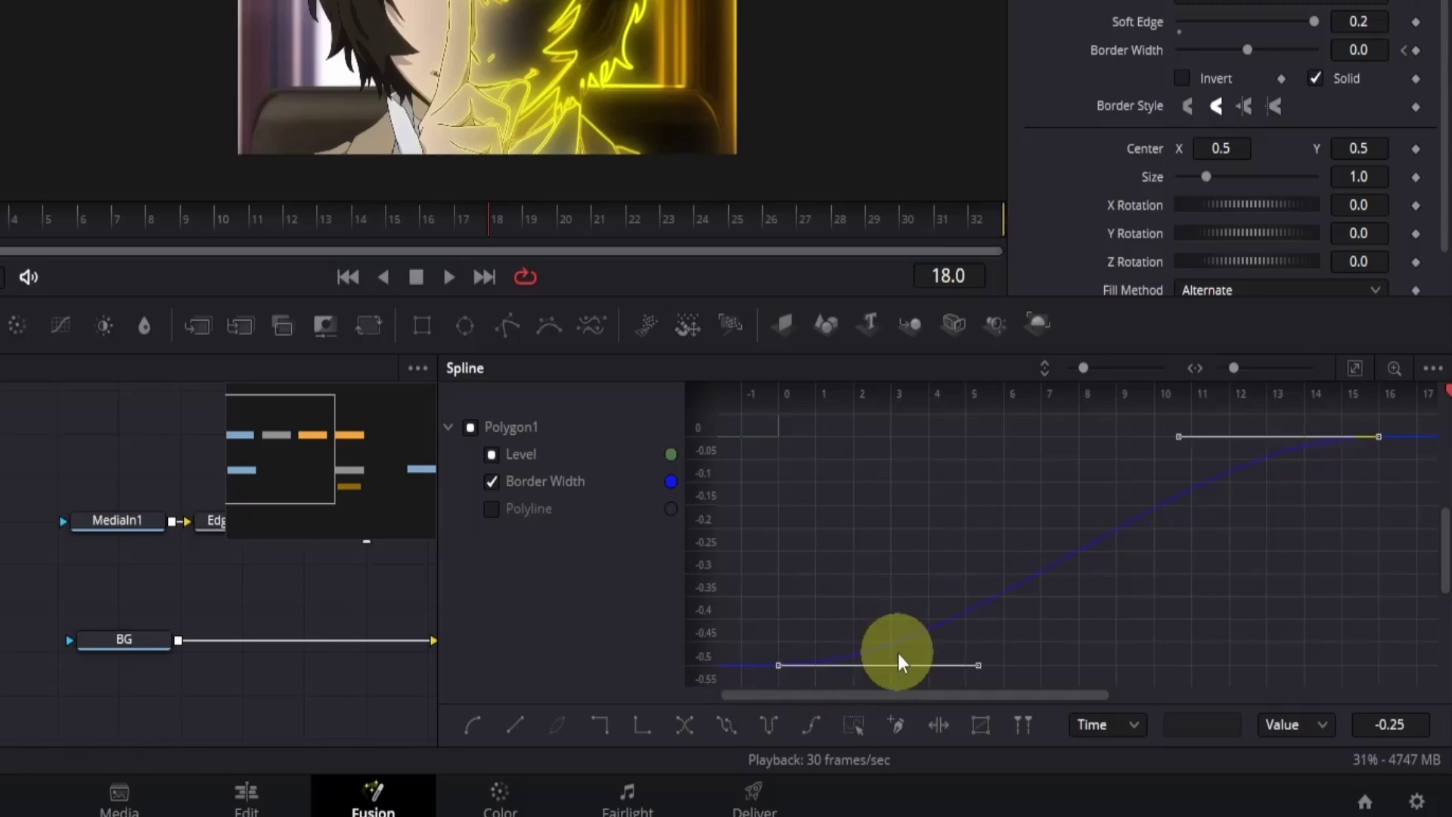
drag(977, 665, 778, 476)
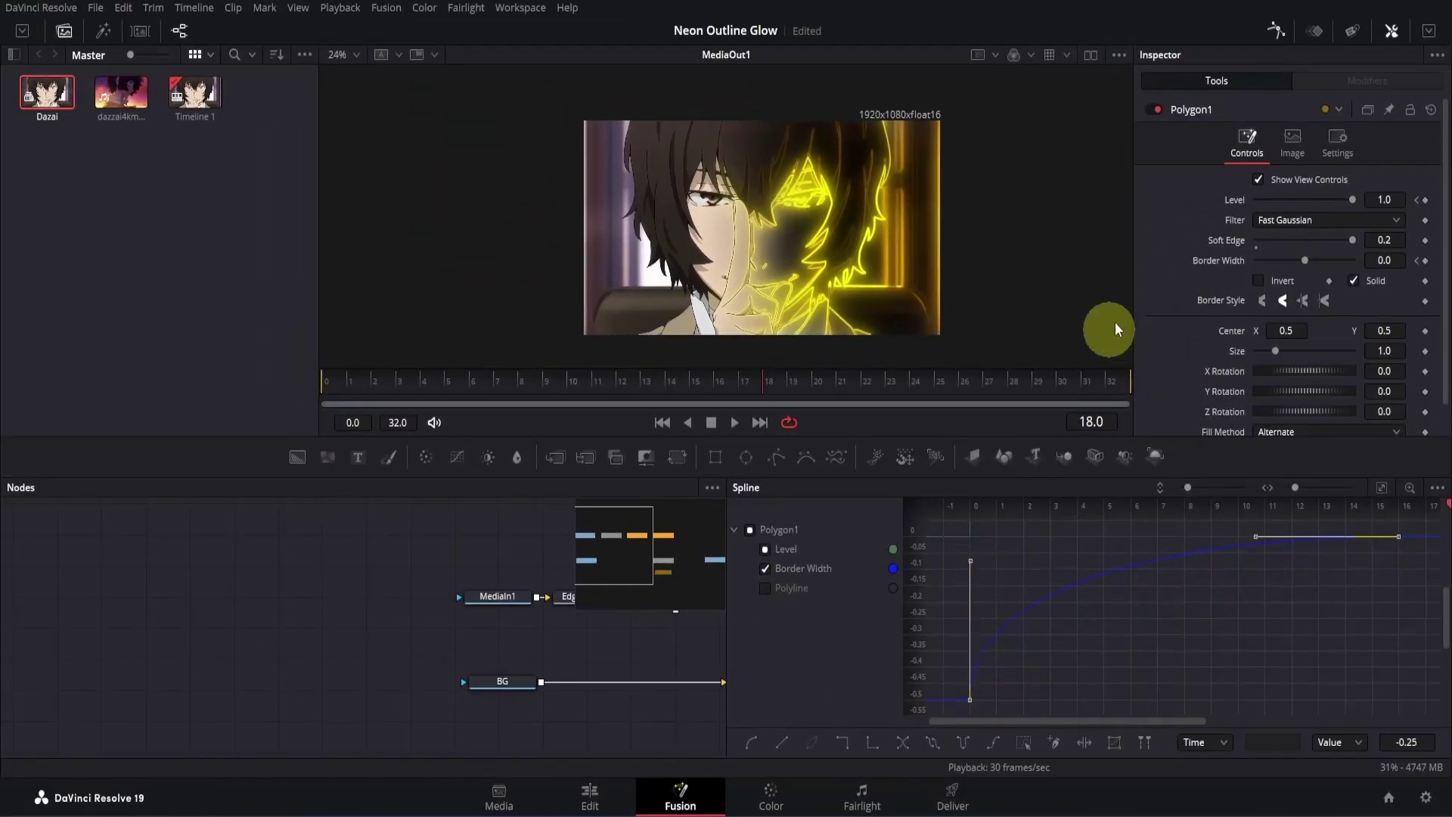
- Close the Spline panel and play the animation from near frame 2, stopping at frame 22
click(1276, 30)
click(365, 387)
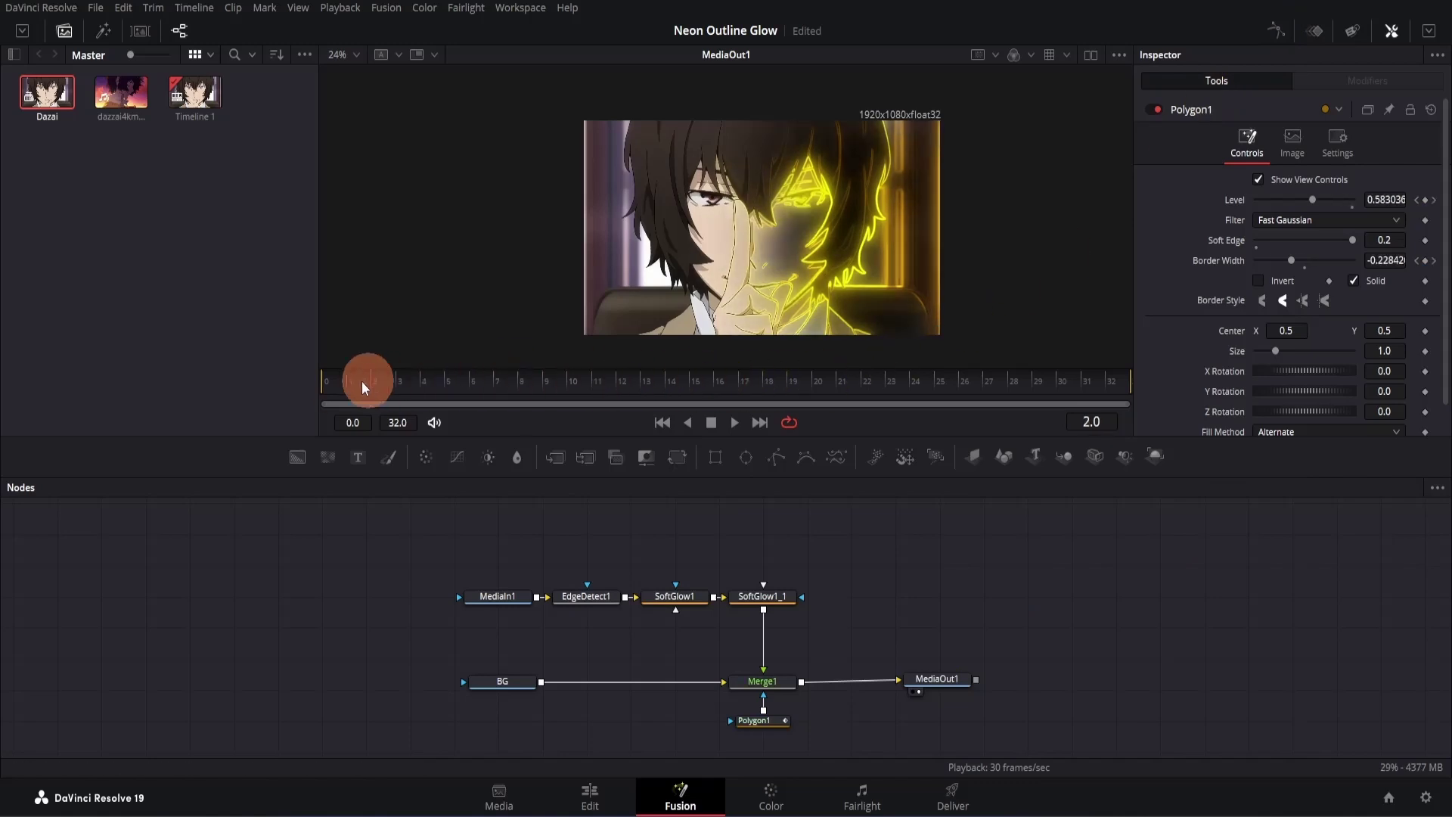
key(space)
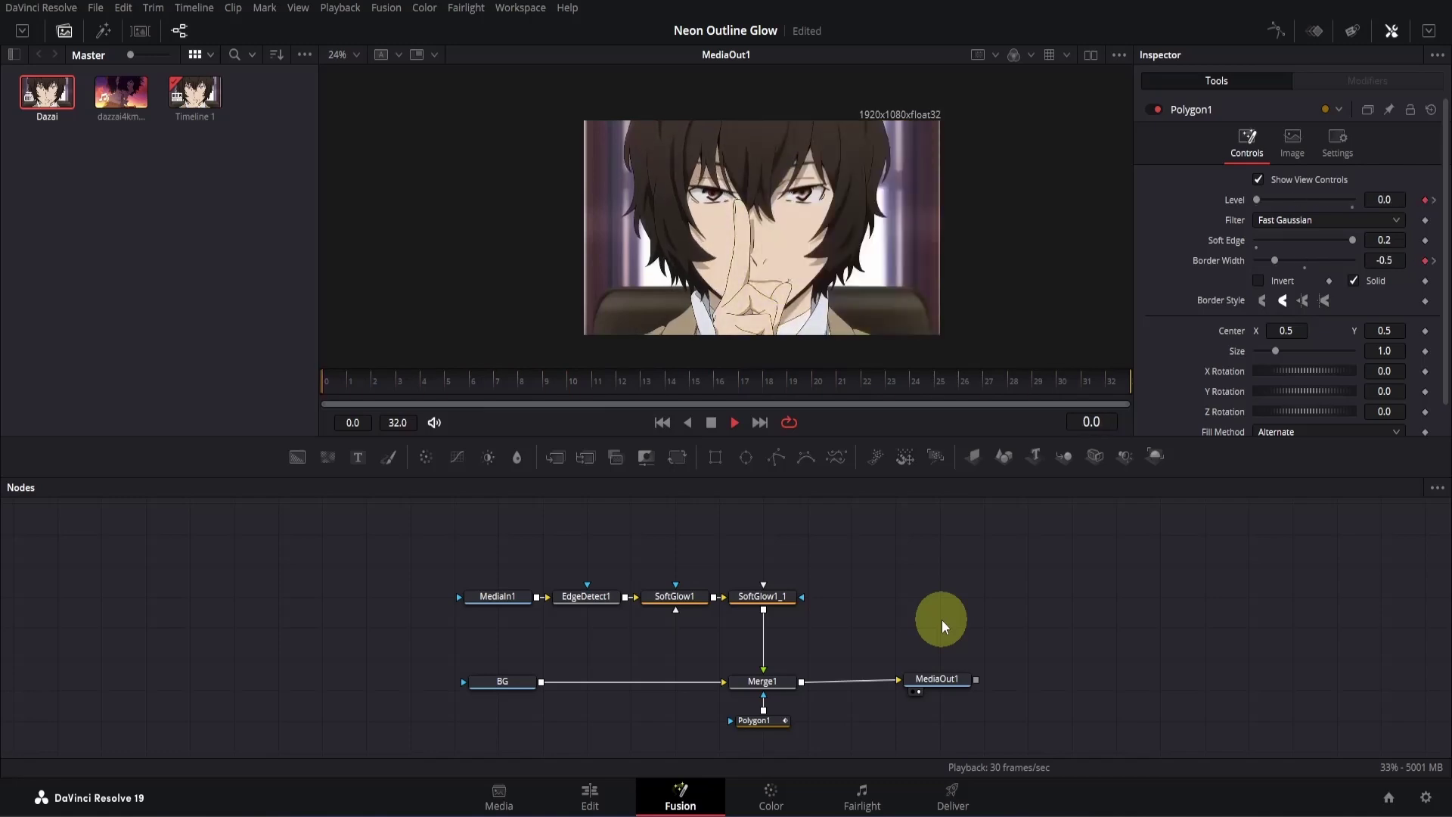
key(space)
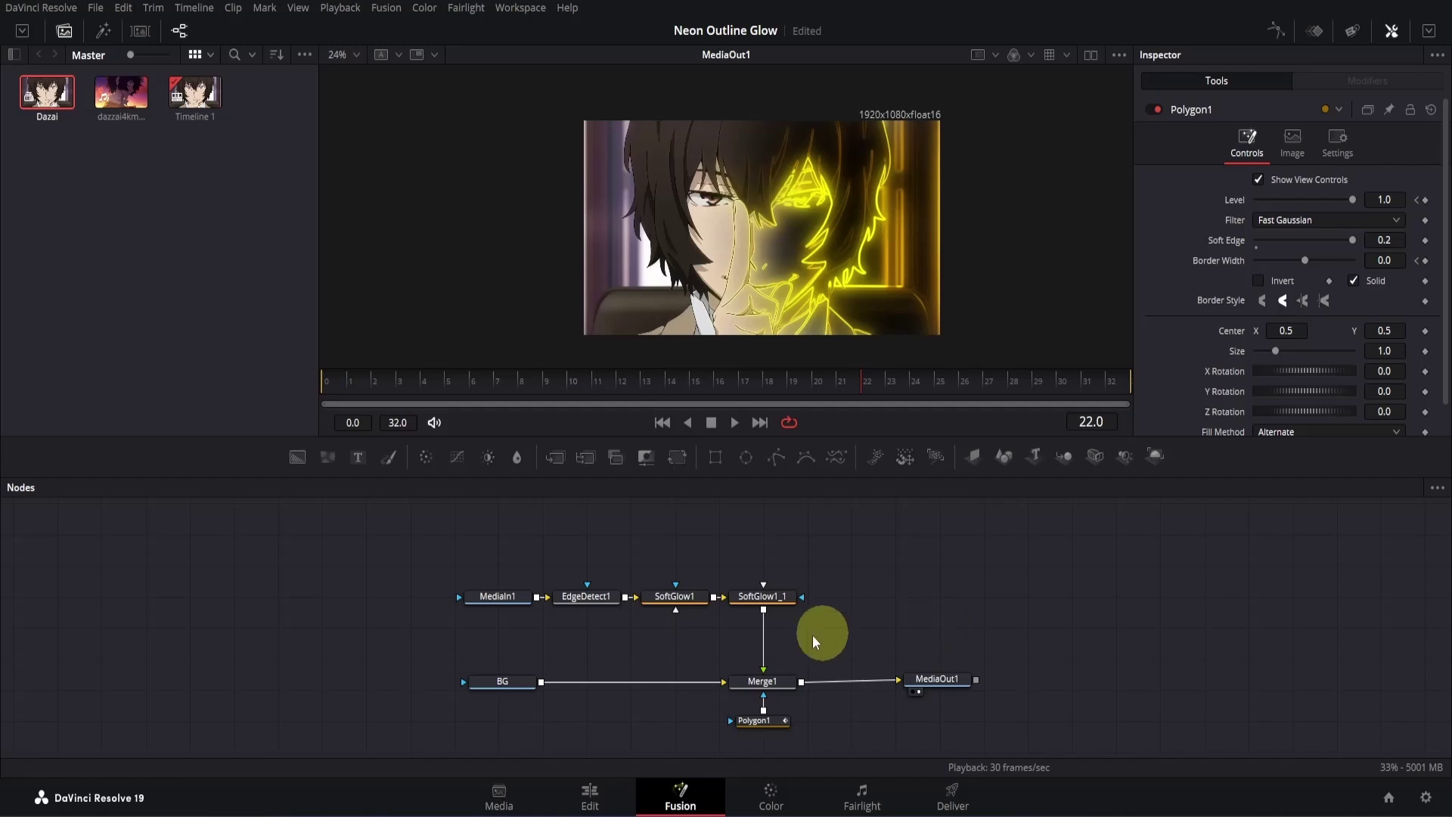
- Insert a Color Corrector after EdgeDetect1 and tint the glow orange (Tint 0.0652)
drag(484, 550, 502, 600)
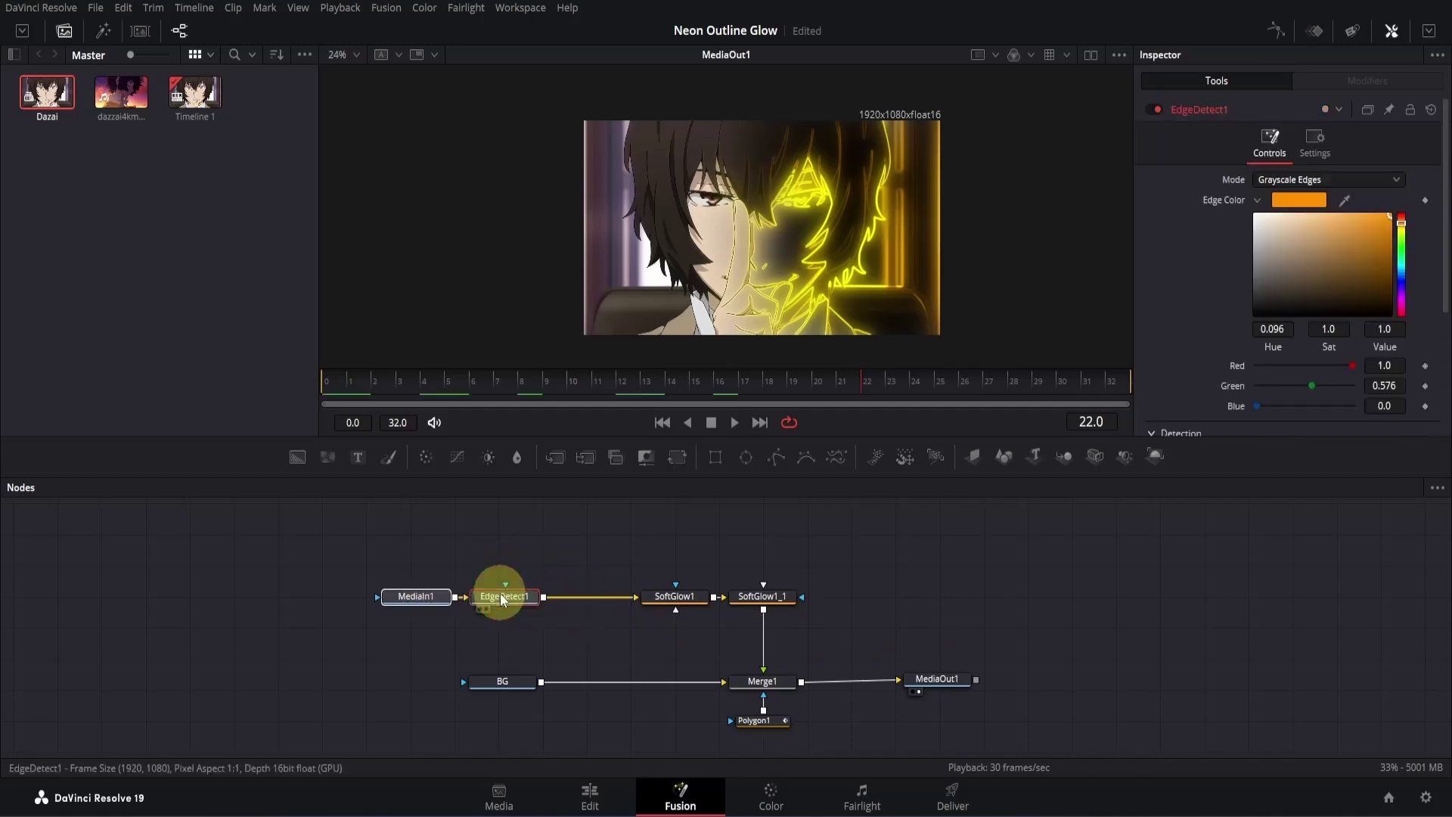
click(551, 564)
click(522, 599)
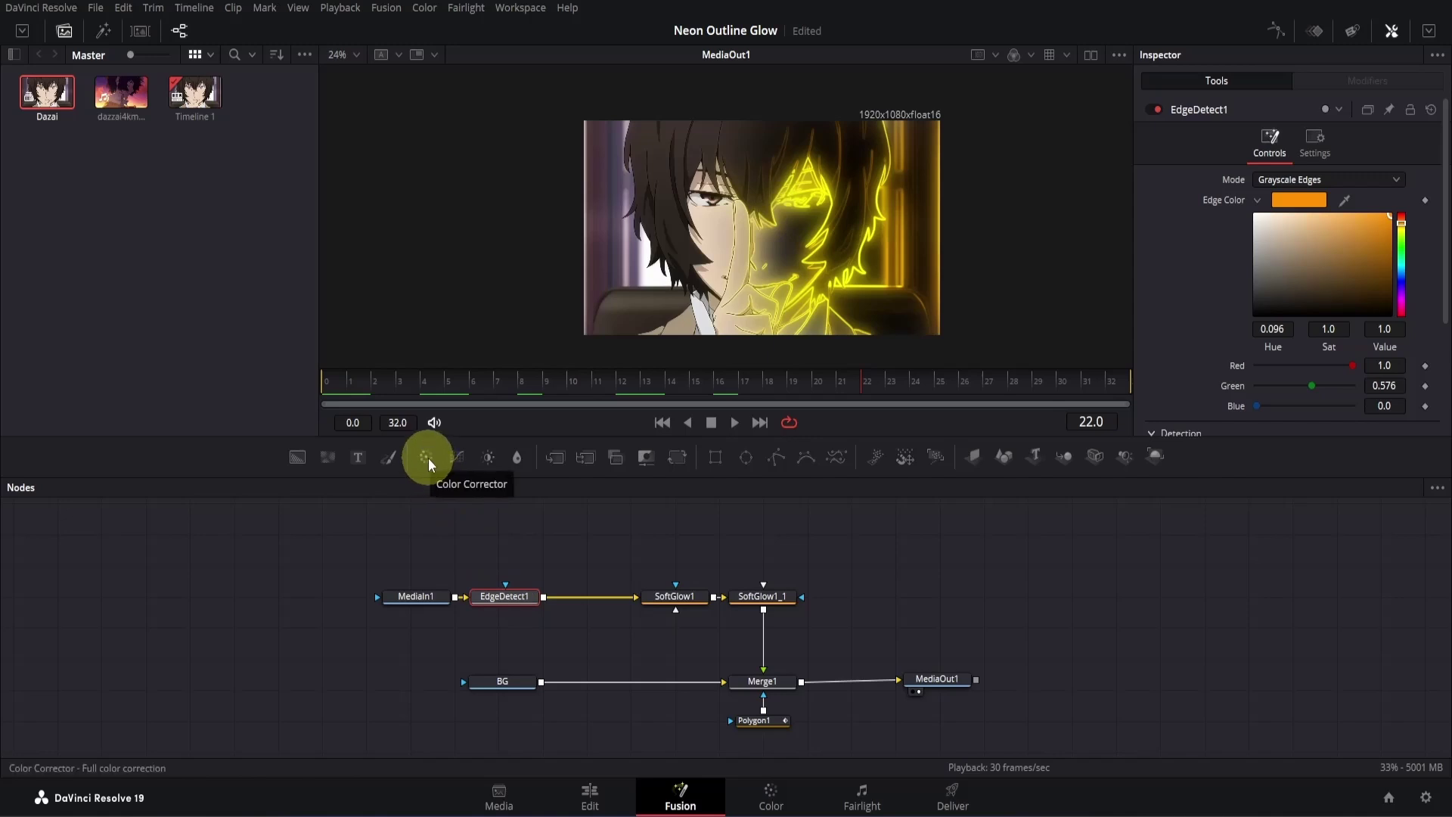
drag(426, 462, 428, 461)
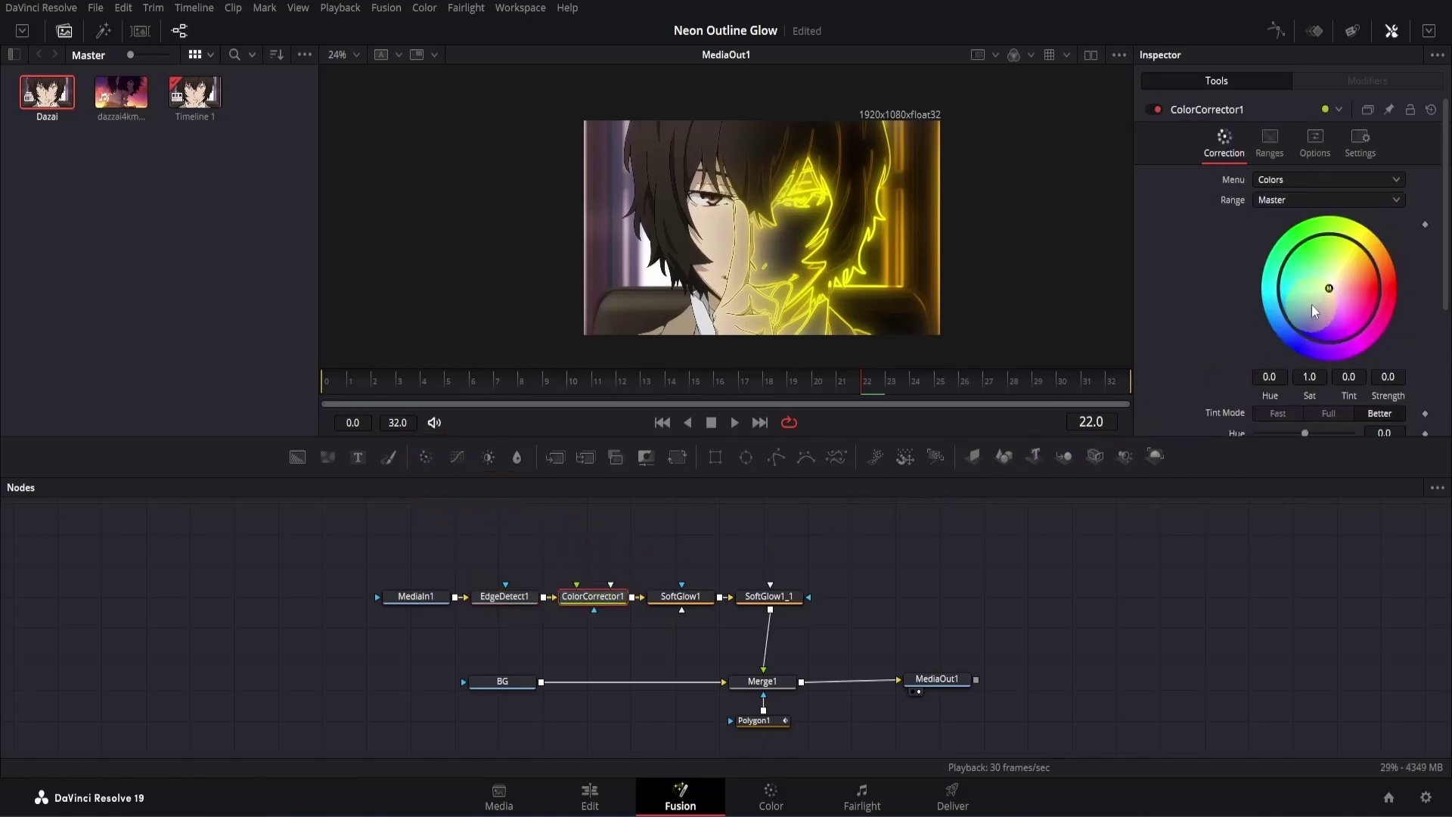
drag(1328, 289, 1382, 265)
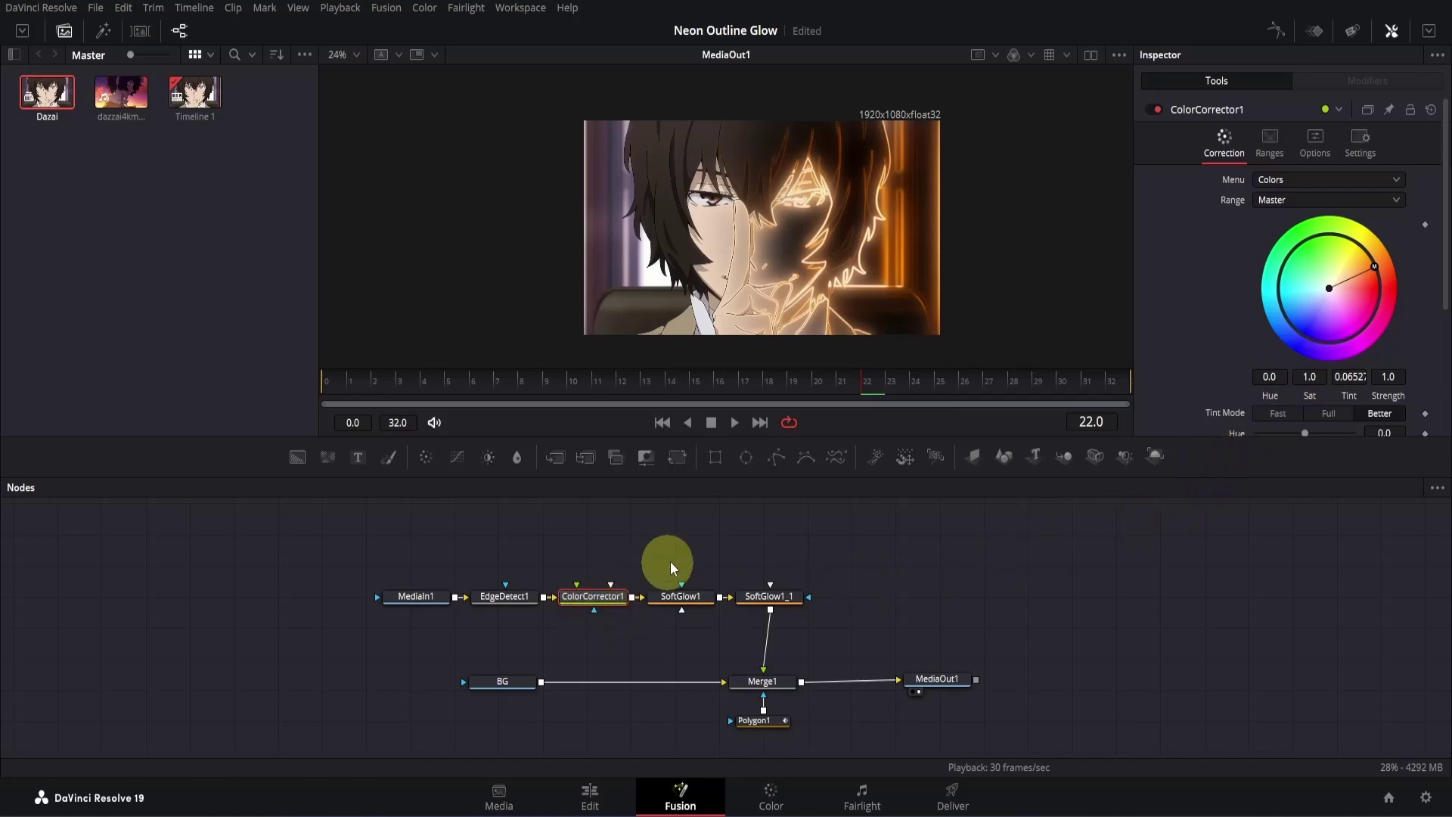
- Mask ColorCorrector1 with Polygon2 drawn around the right eye, Soft Edge 0.0945
click(775, 463)
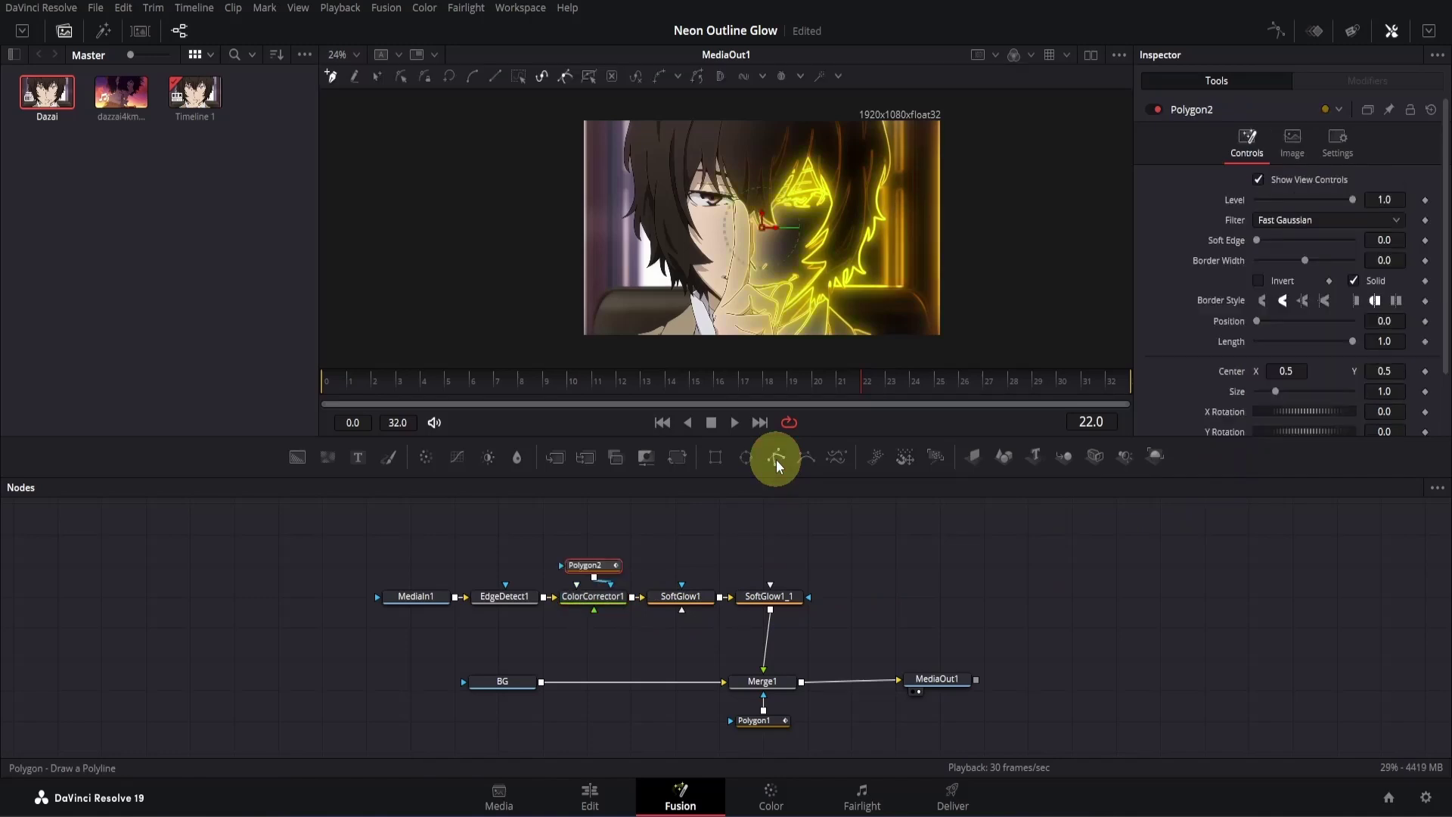
mouse_move(634, 572)
mouse_down()
mouse_move(606, 561)
mouse_move(627, 558)
mouse_up()
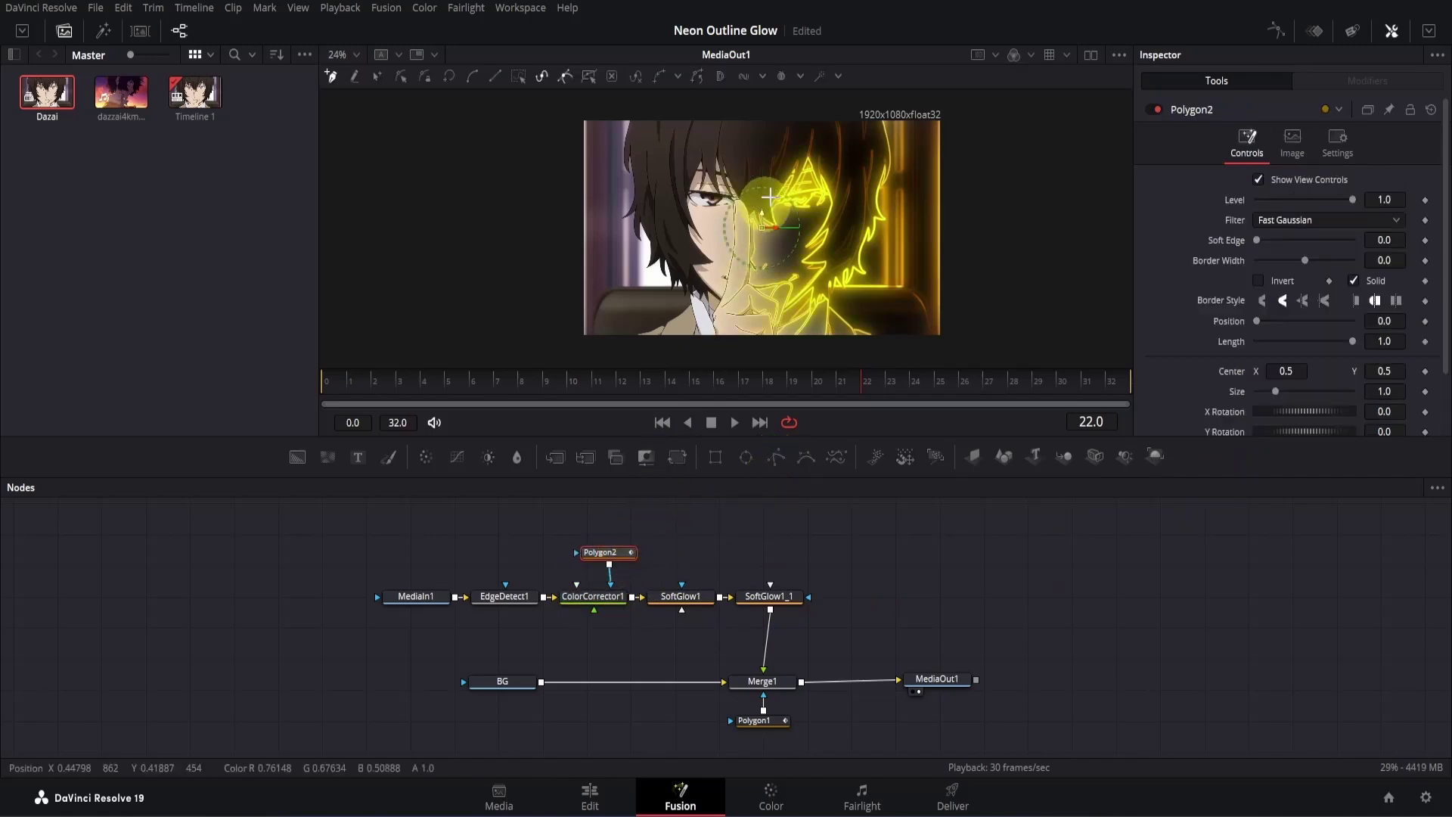
click(783, 159)
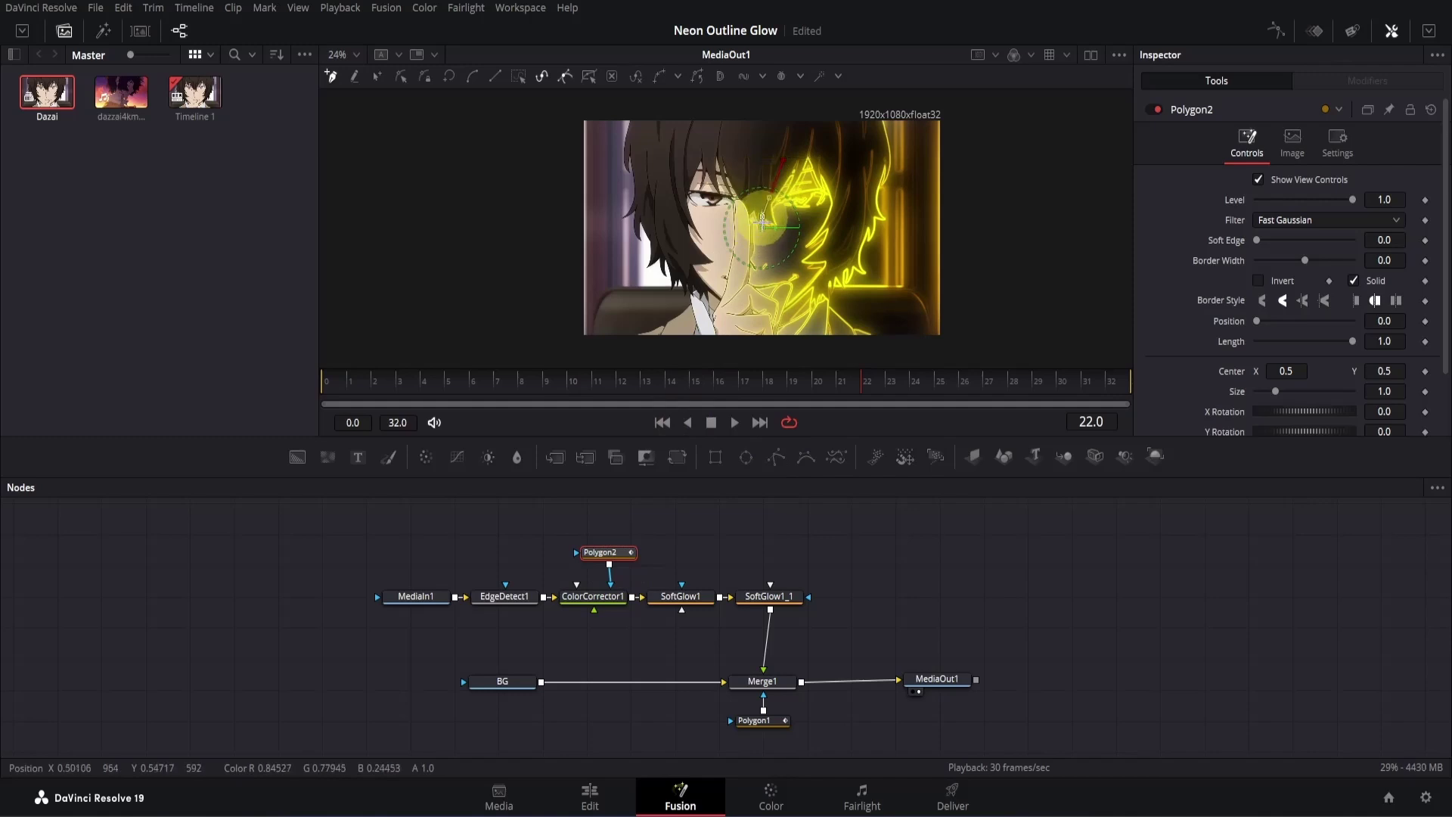
click(789, 241)
click(836, 220)
click(841, 162)
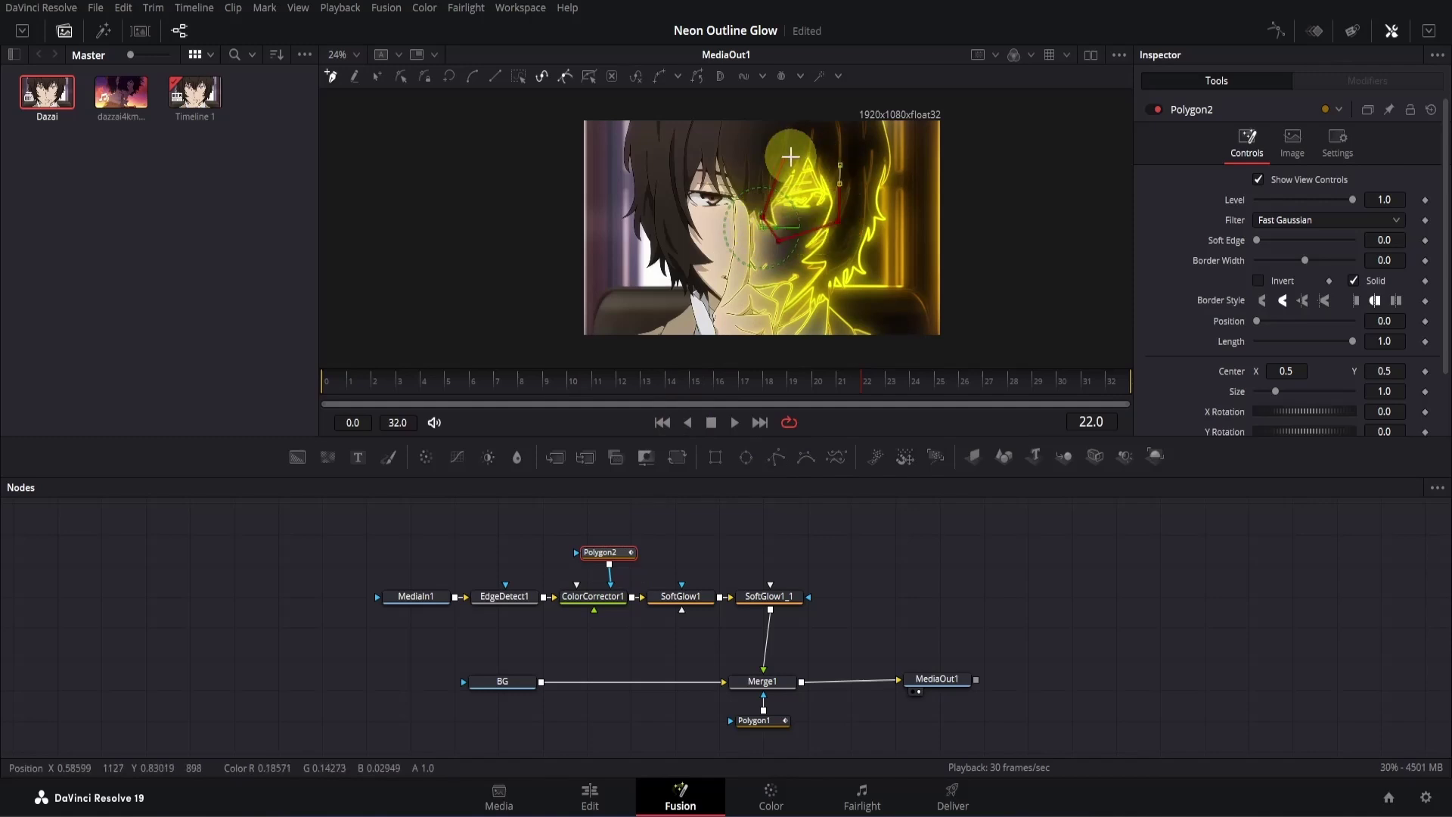
click(786, 158)
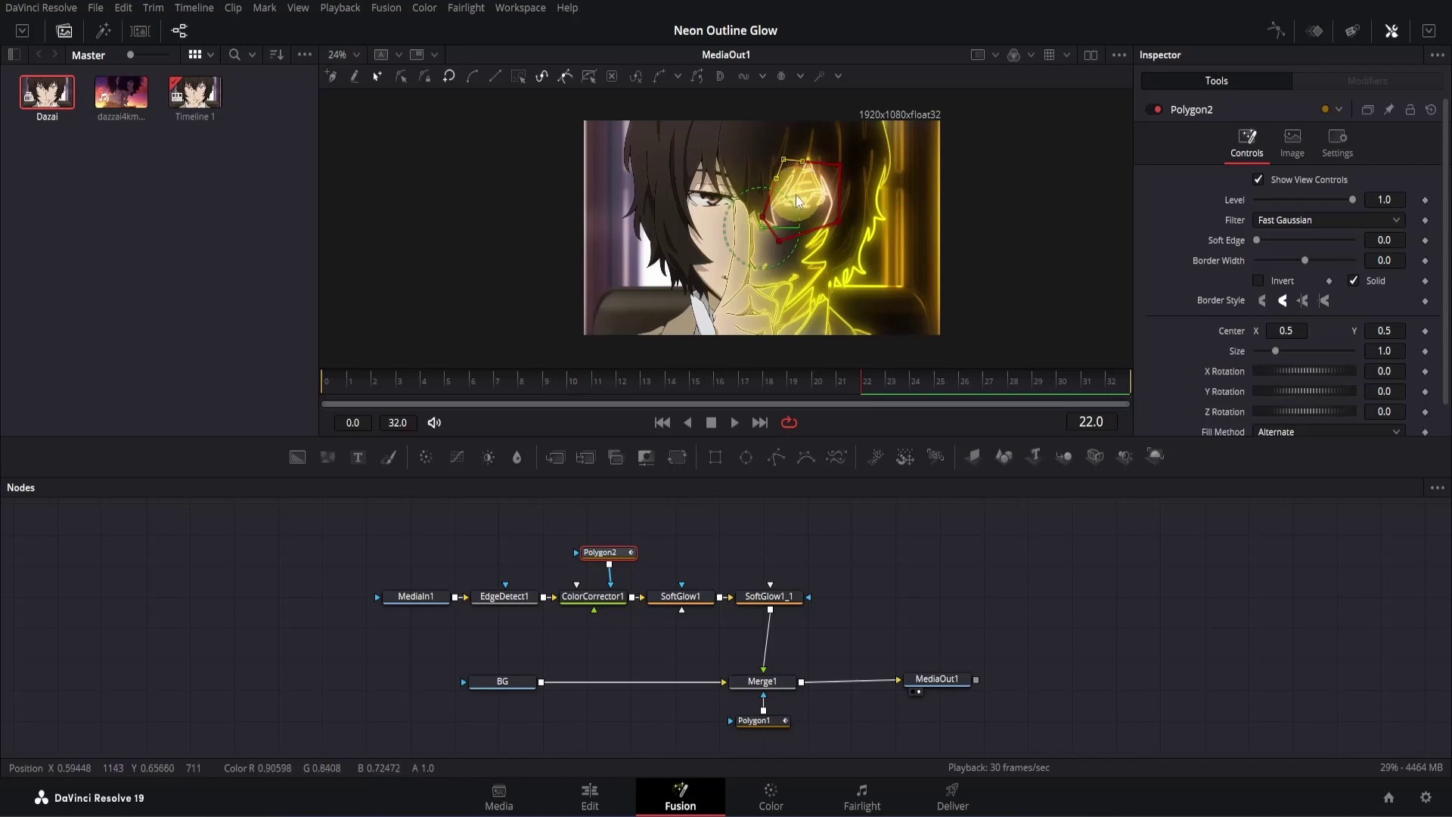
click(1259, 240)
drag(1259, 240, 1306, 242)
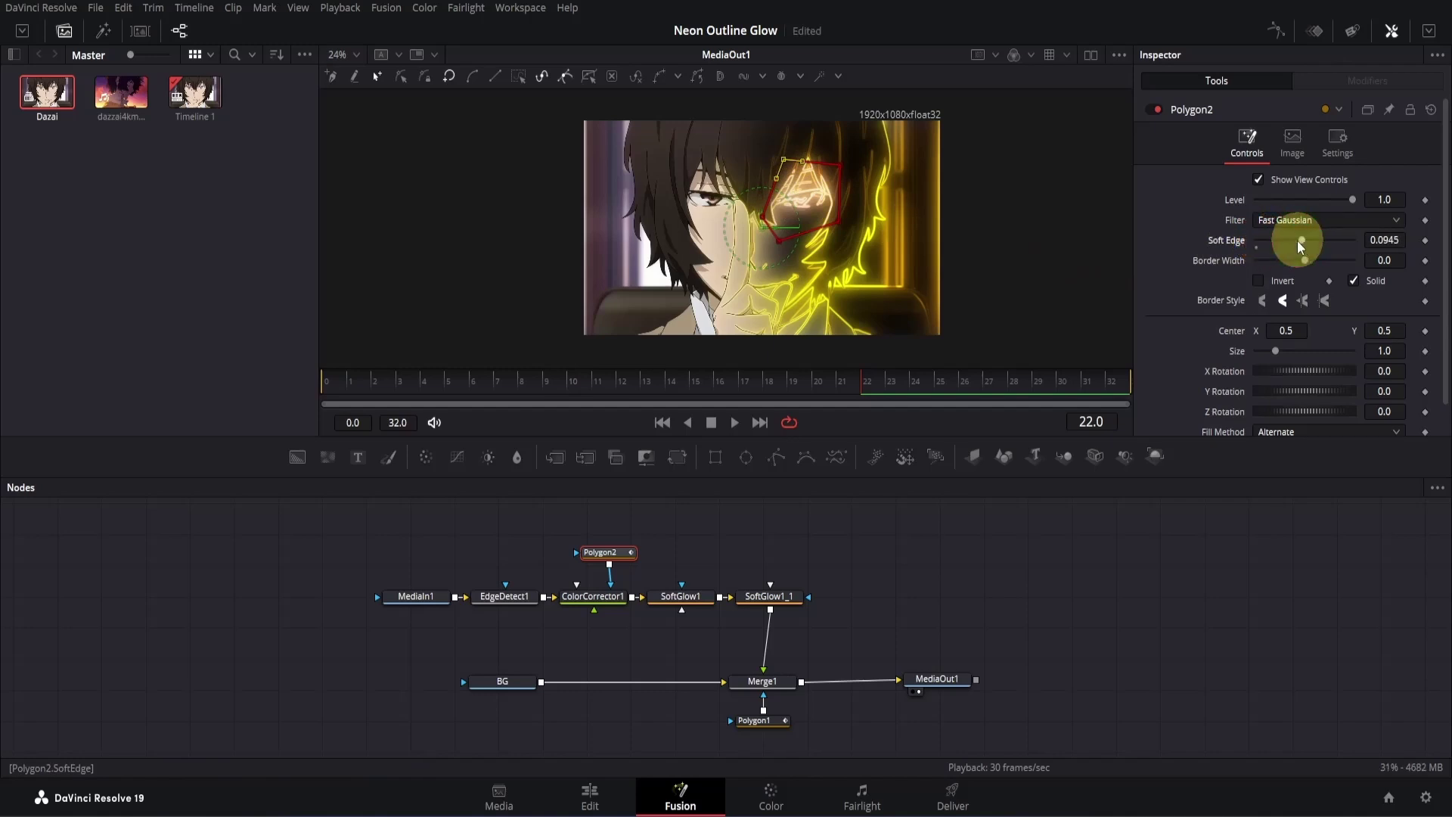
click(905, 547)
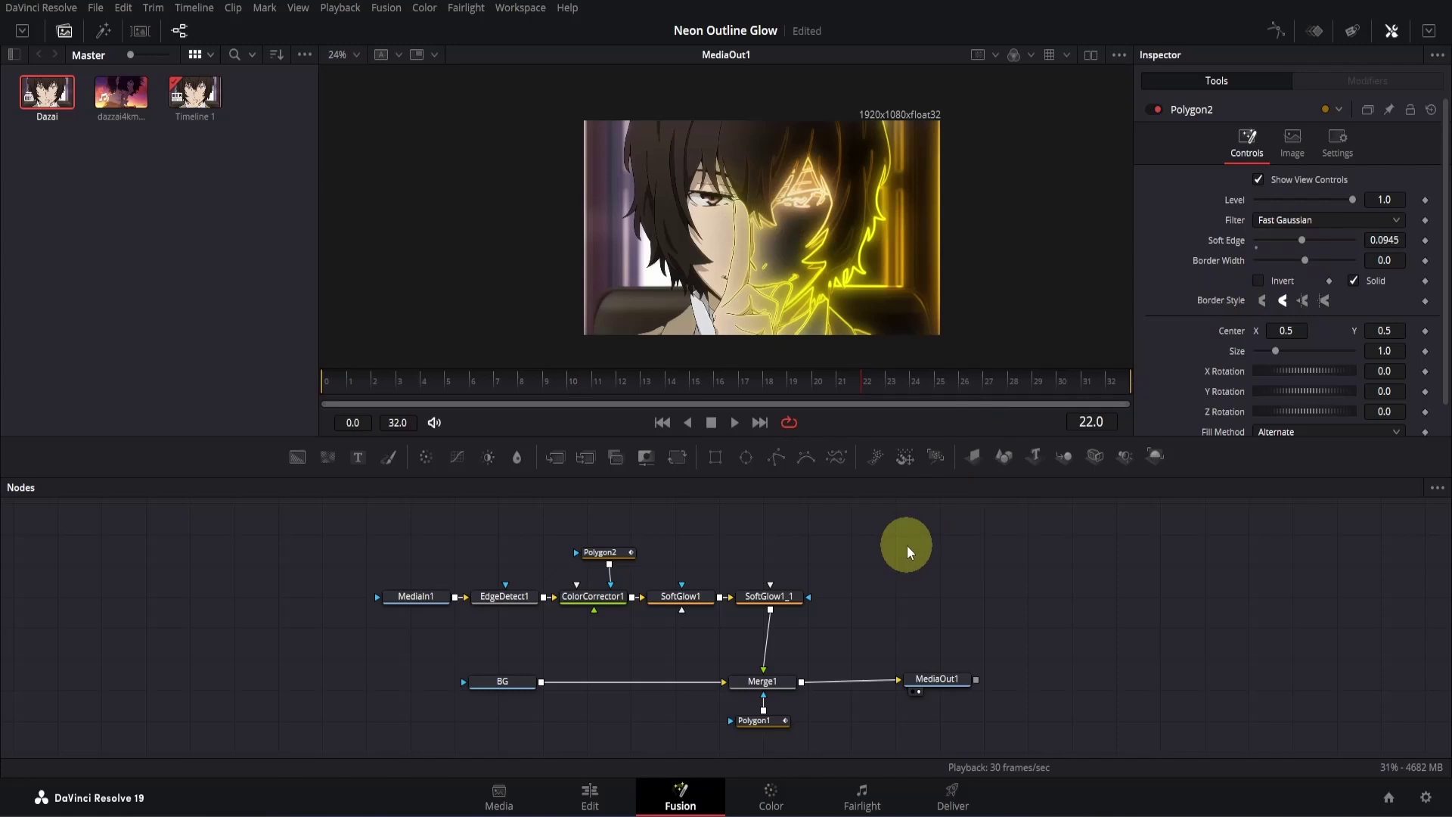
- Add Polygon3 below Polygon2 and rearrange the mask nodes with ColorCorrector1
click(619, 560)
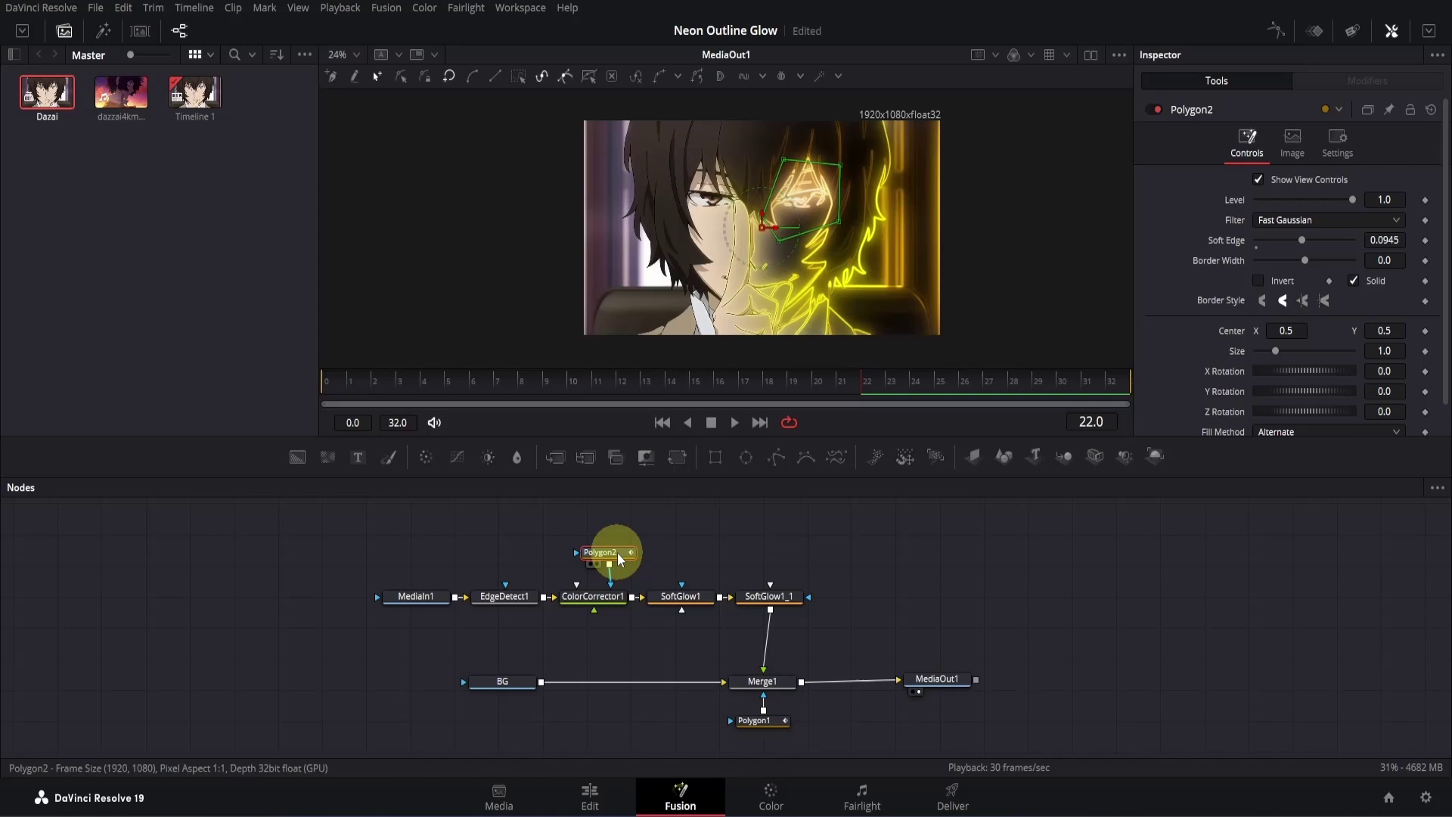
click(778, 457)
drag(619, 529, 619, 600)
click(619, 600)
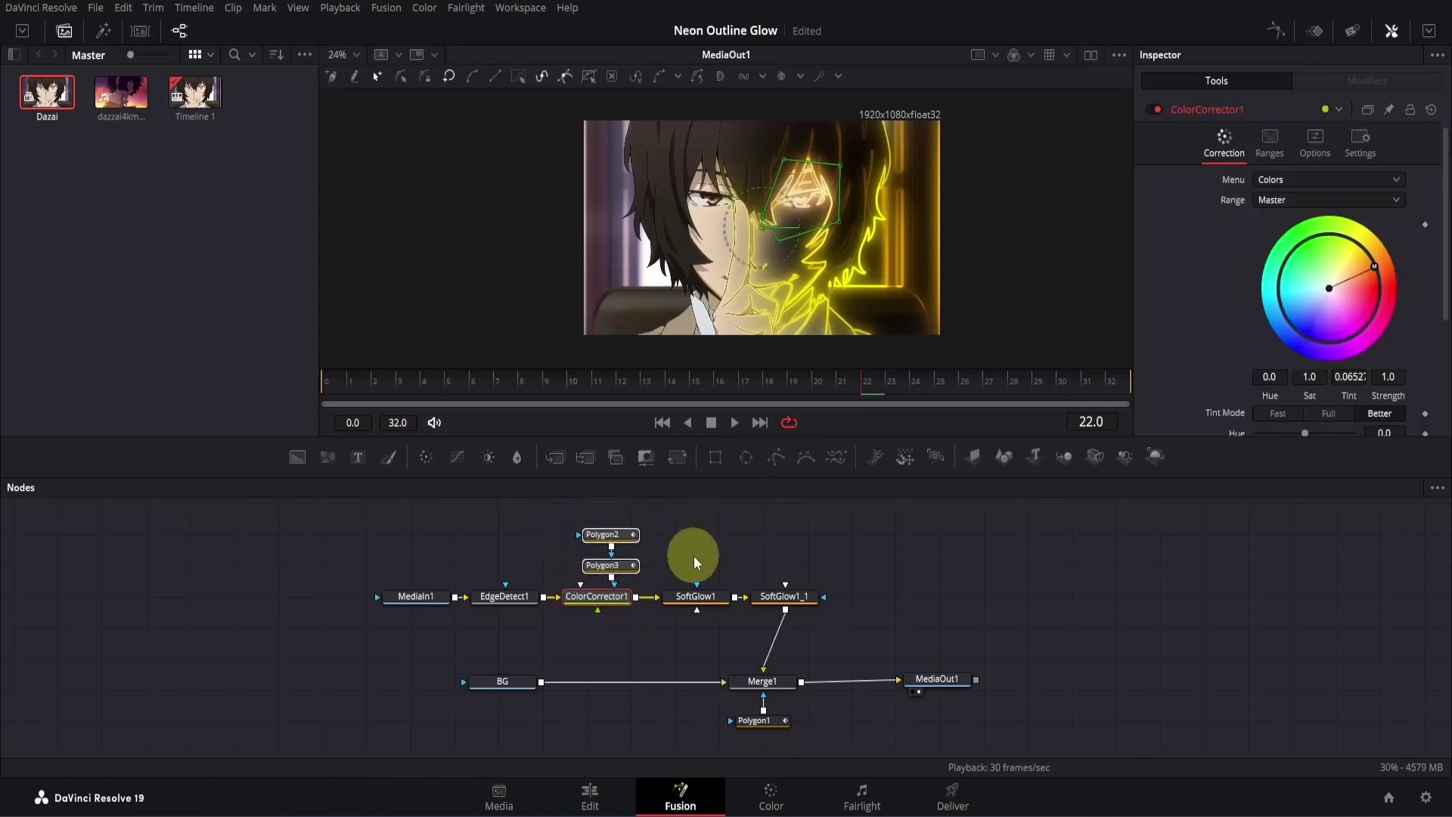
click(623, 568)
- Draw Polygon3 along the right-side glow with Soft Edge about 0.096, then rewind to frame 0
click(898, 196)
click(836, 292)
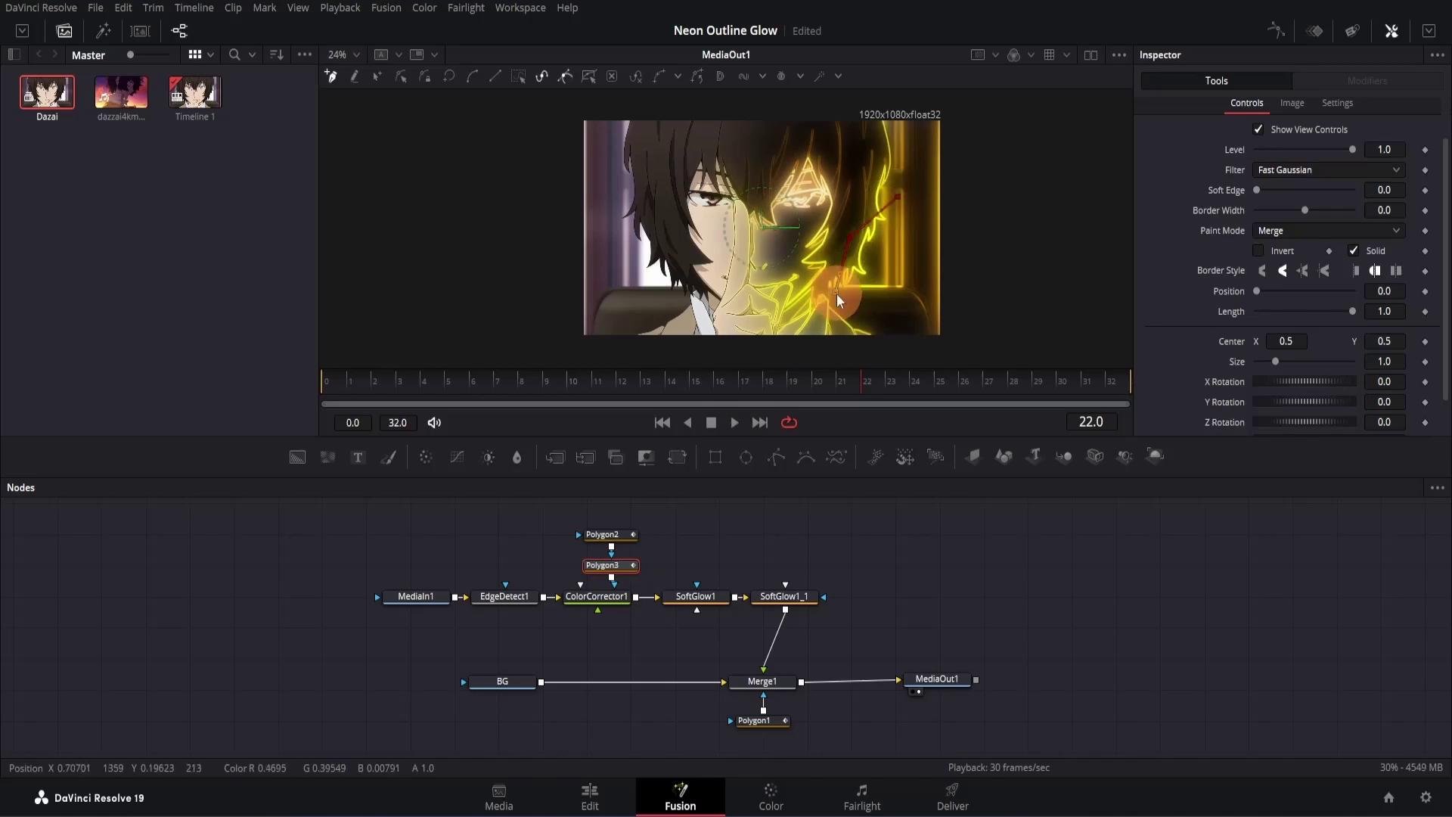
click(862, 314)
click(904, 247)
click(898, 196)
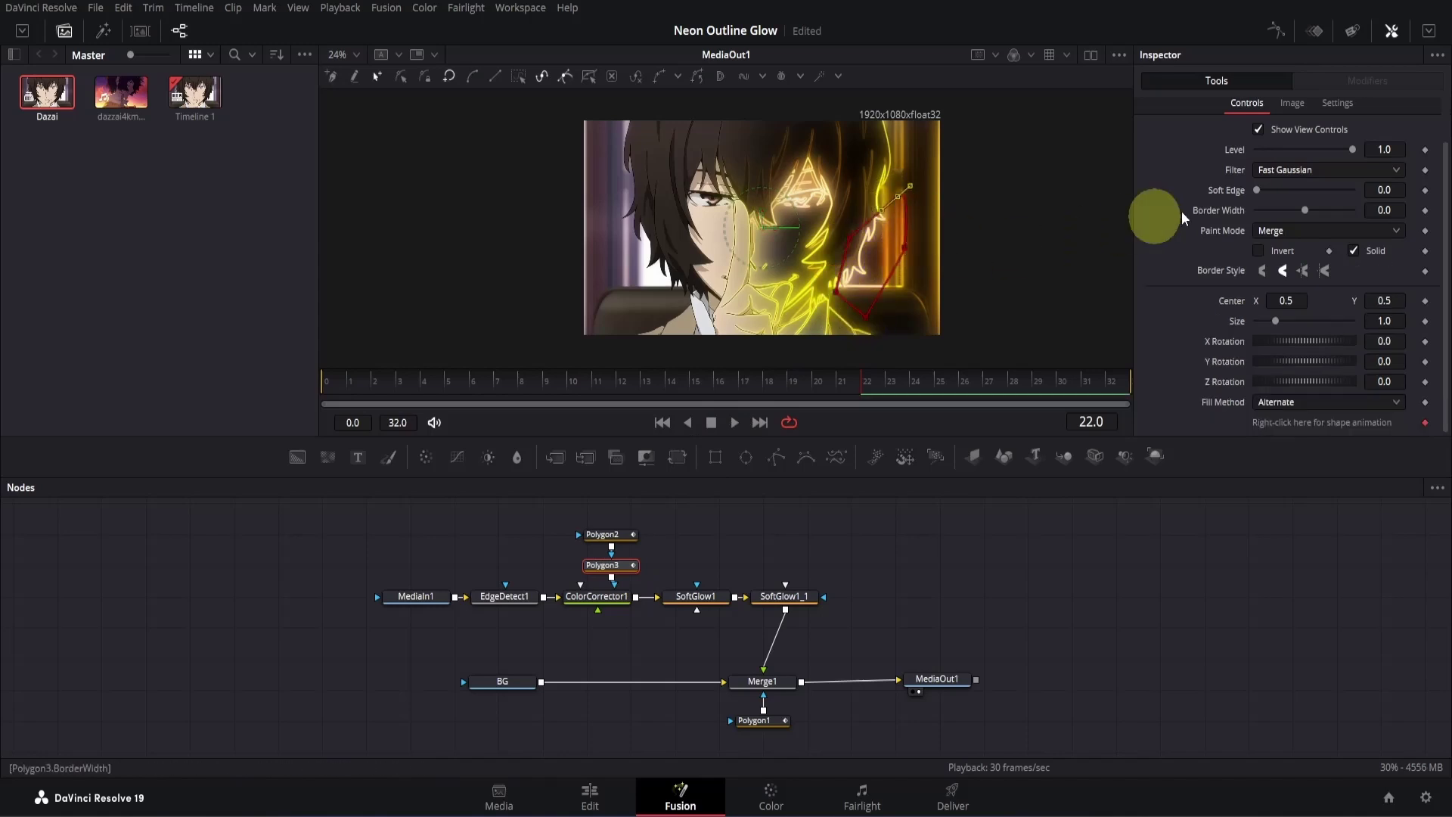
mouse_move(1276, 196)
mouse_down()
mouse_move(1252, 192)
mouse_move(1303, 194)
mouse_up()
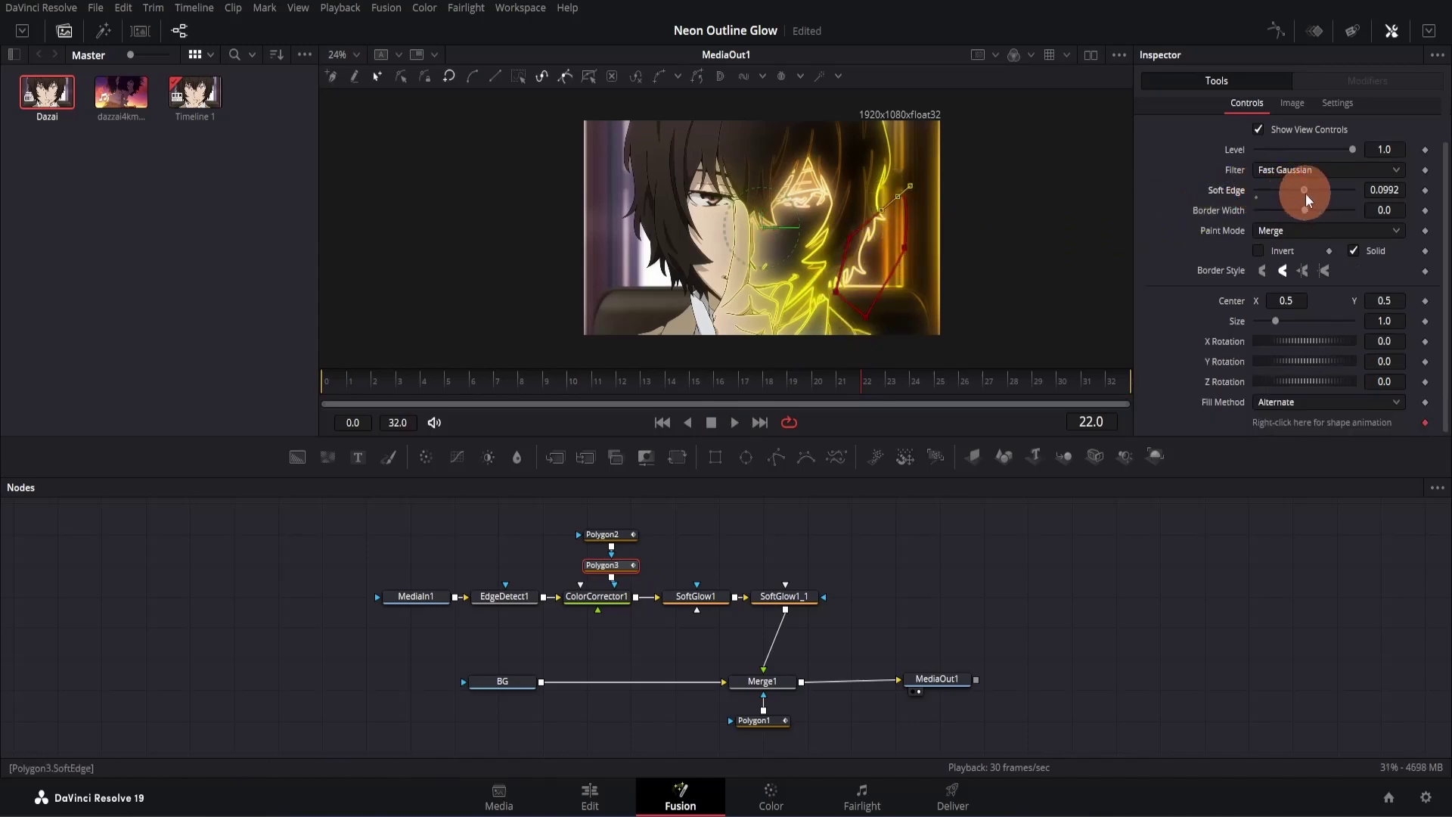
click(947, 573)
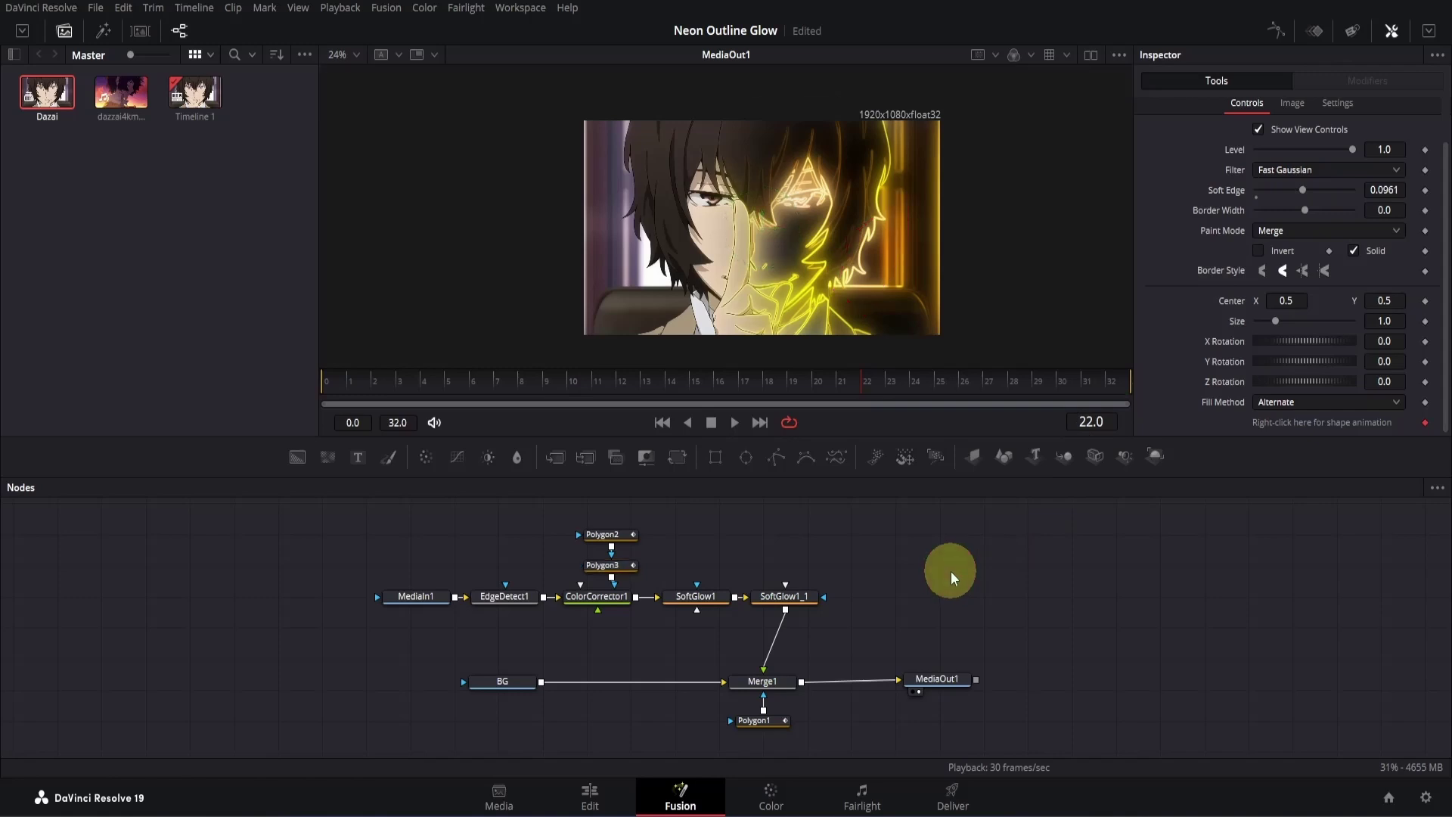
drag(575, 382, 300, 398)
- Play the composition from frame 0 to review the glow result
key(space)
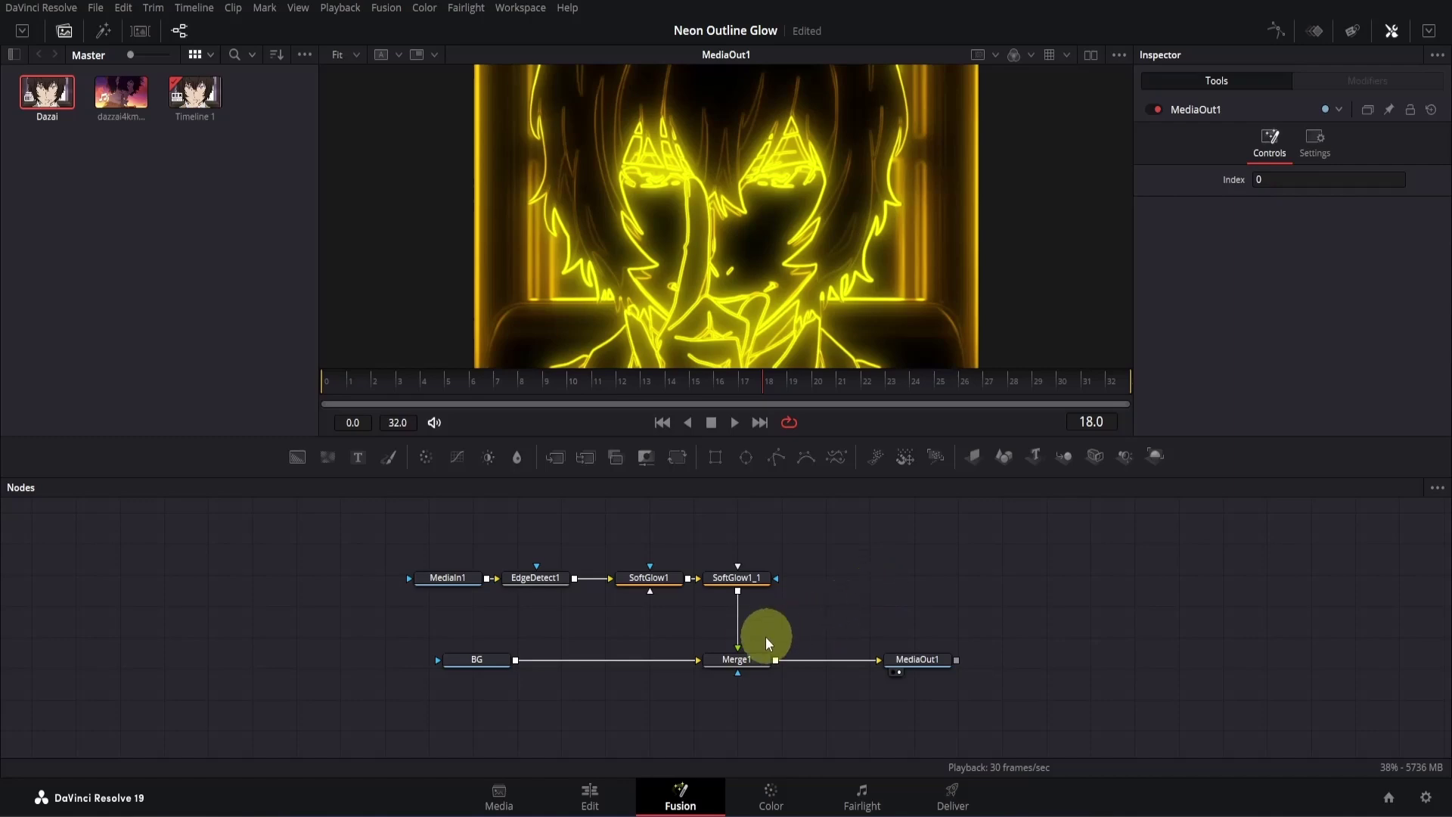
- Set Merge1's Apply Mode to Screen so the neon outline brightens over the Dazai frame
click(751, 658)
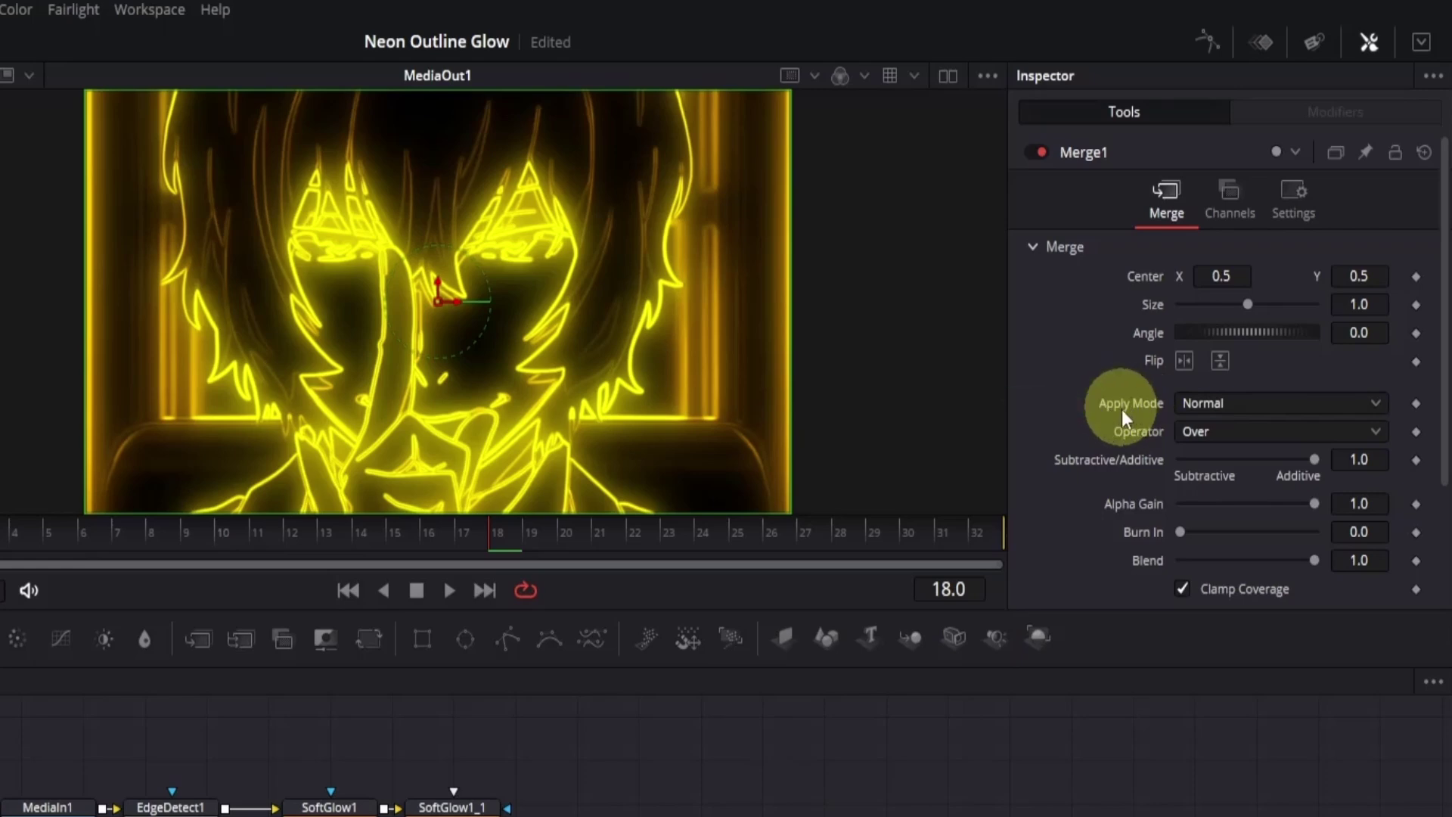
click(1210, 406)
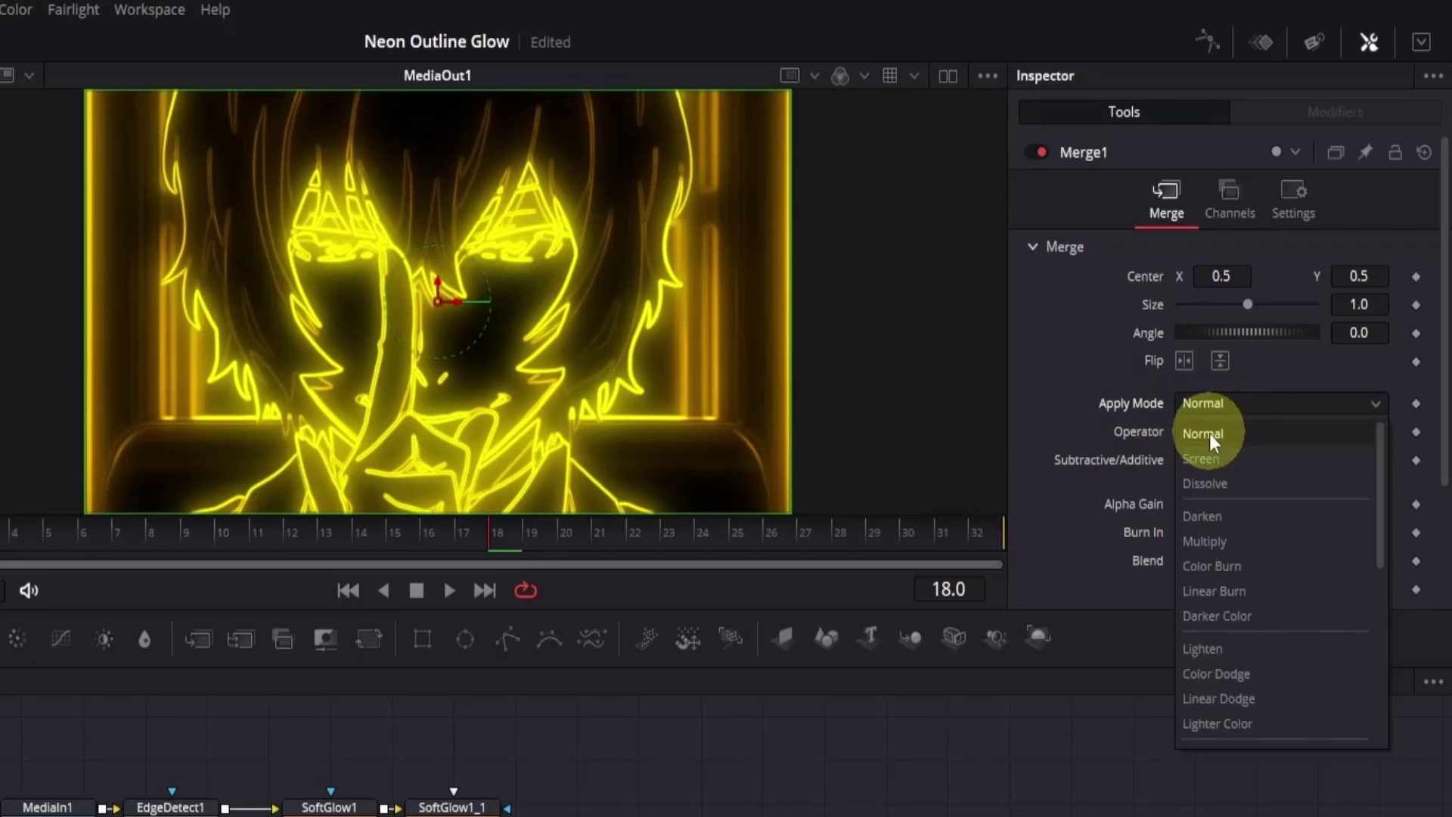
click(1210, 458)
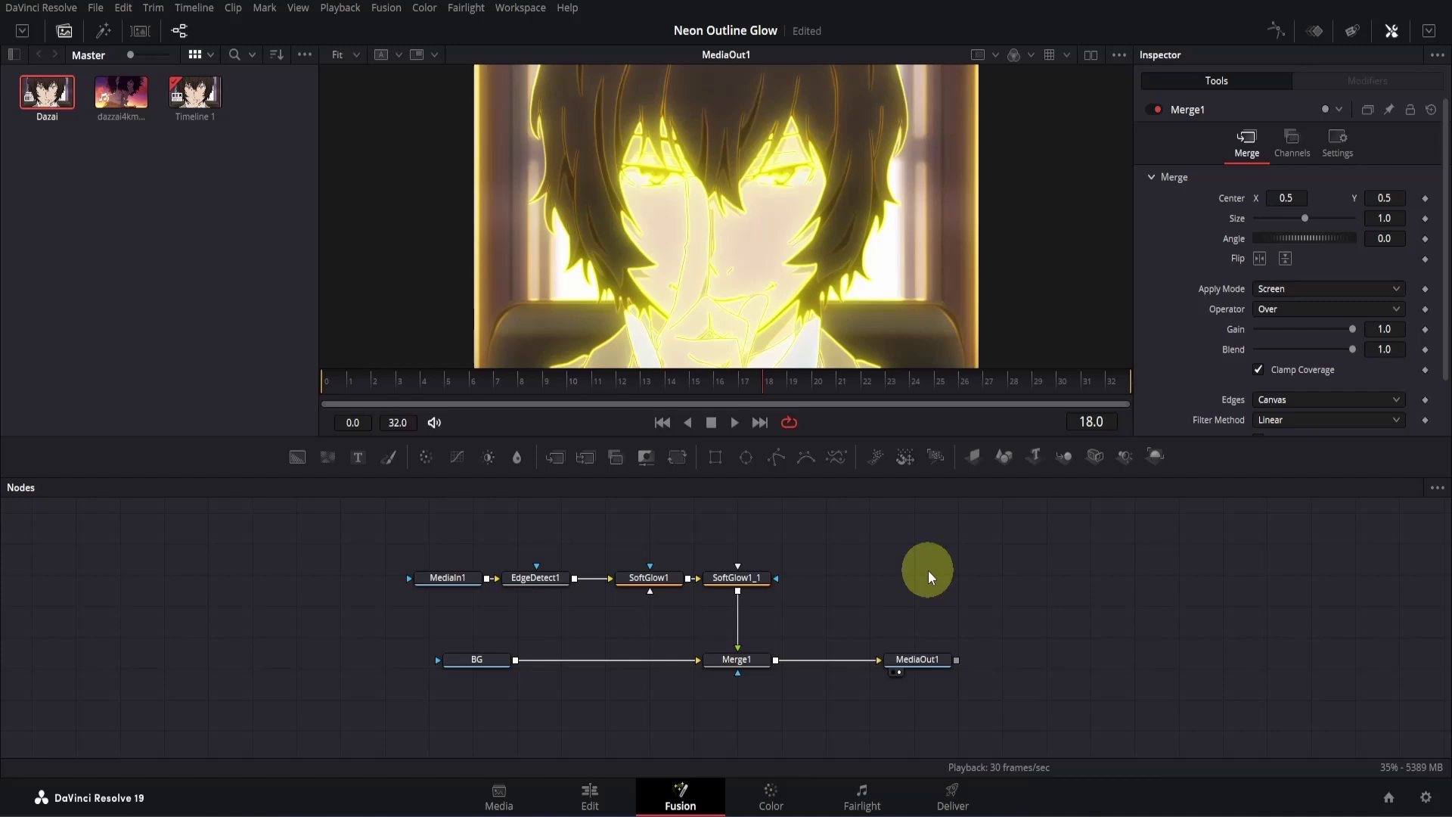
- Rewind to frame 0, save the project with Ctrl+S, then move the playhead to frame 4
drag(454, 384, 422, 385)
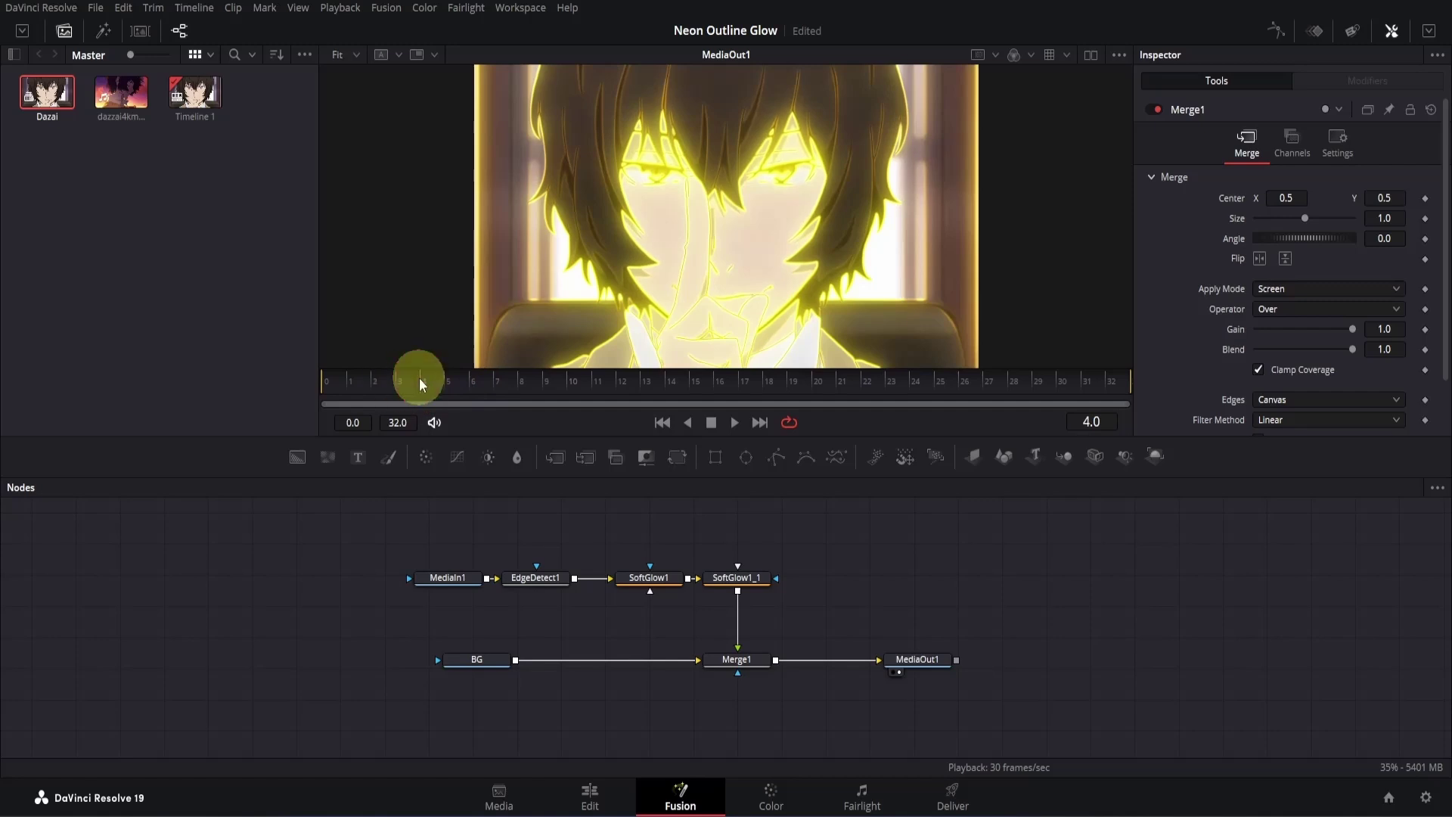
key(ctrl+s)
key(Right)
key(Right)
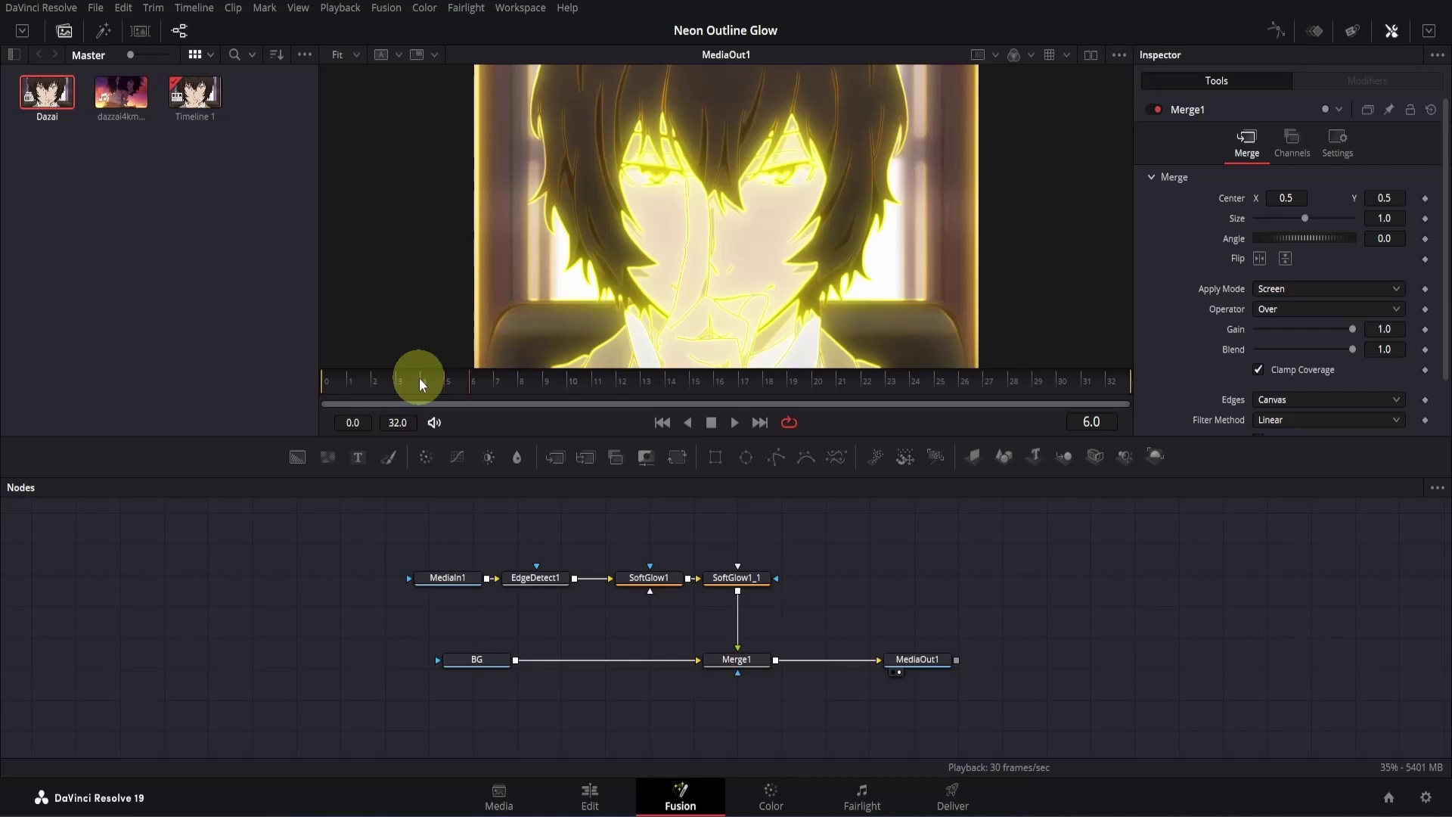
click(423, 385)
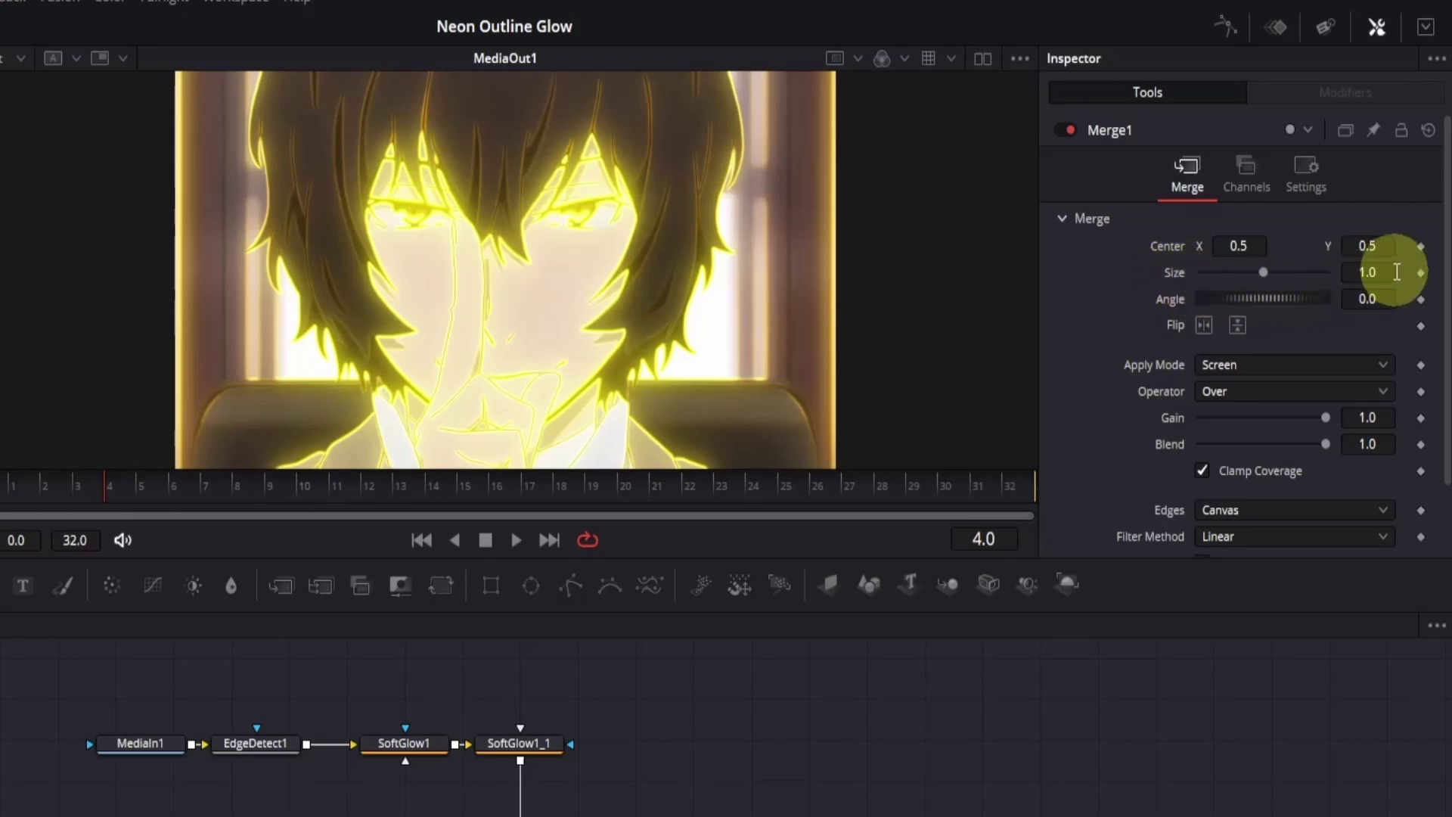
- At frame 4, keyframe Merge1 Size and set it to 1.01
click(1423, 276)
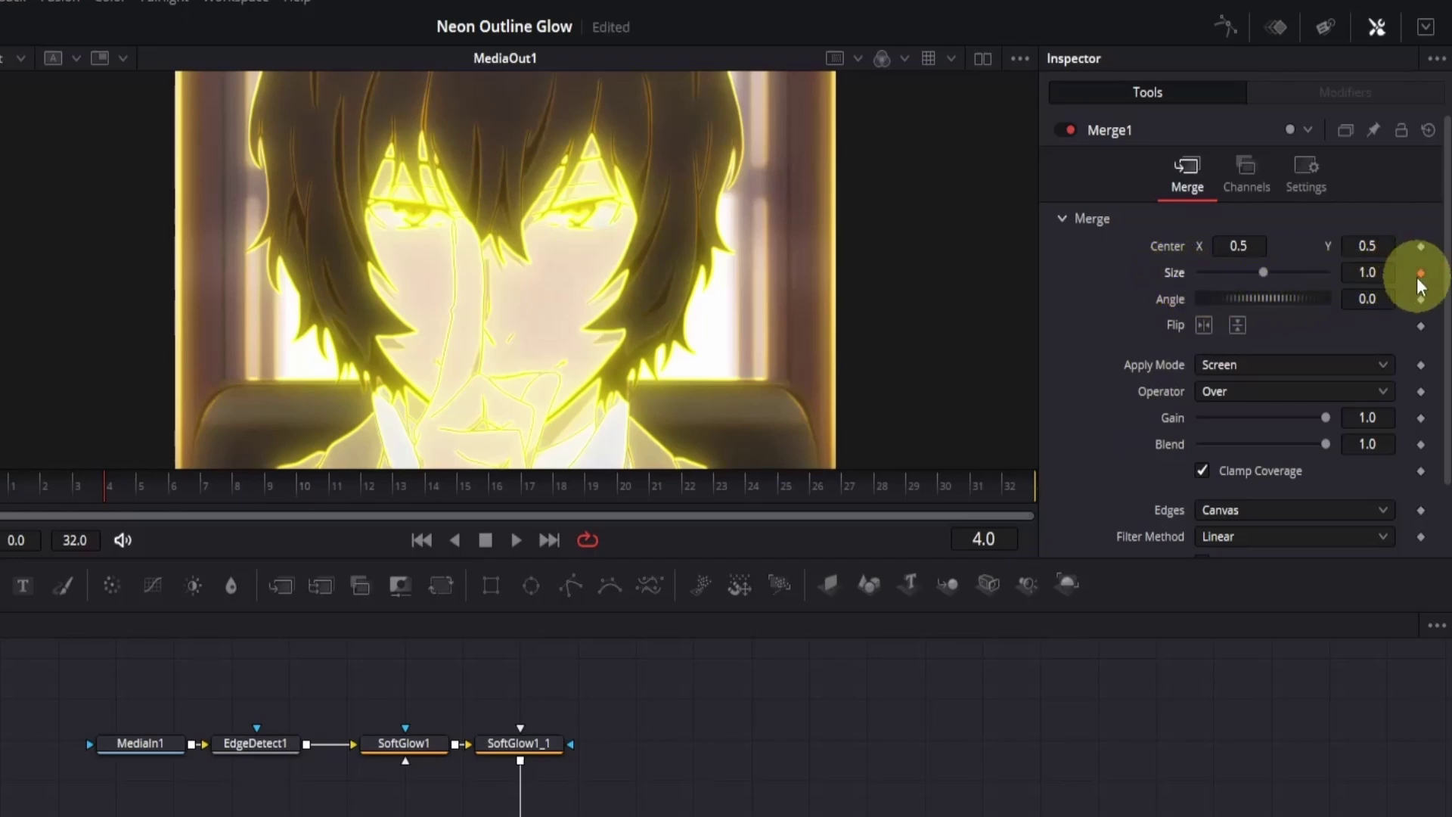
click(1385, 277)
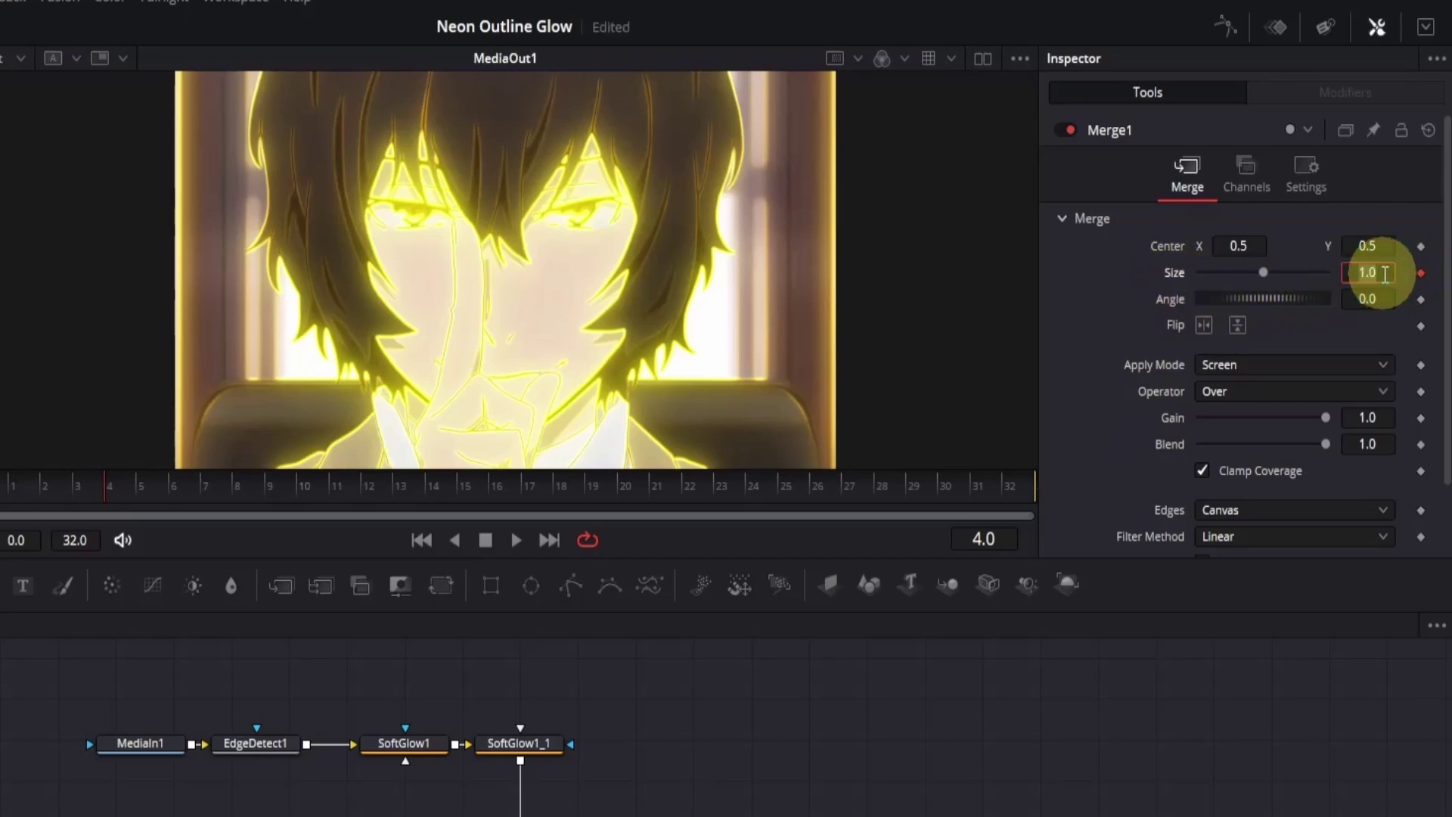
text(1.0)
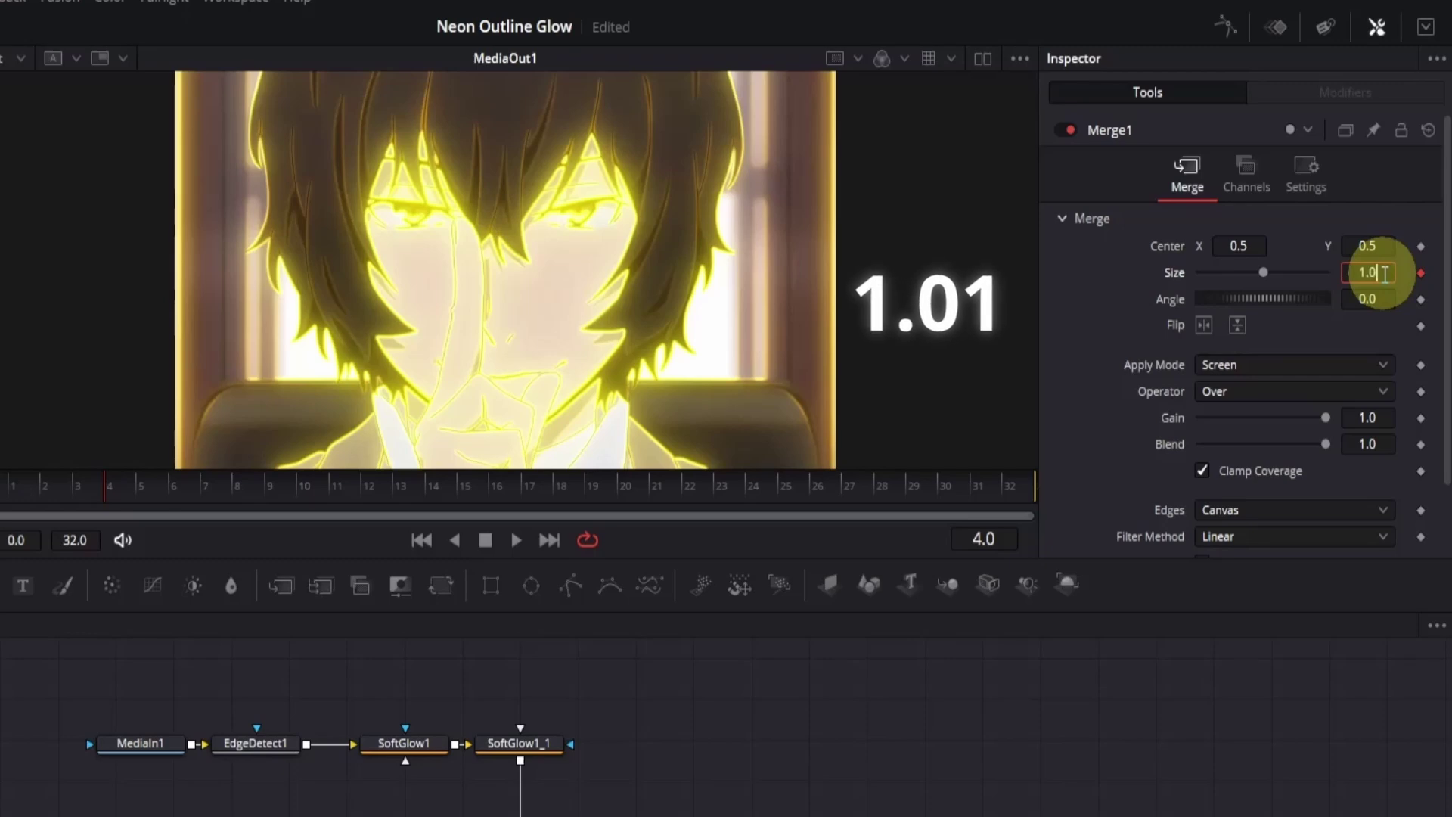
text(1)
key(Return)
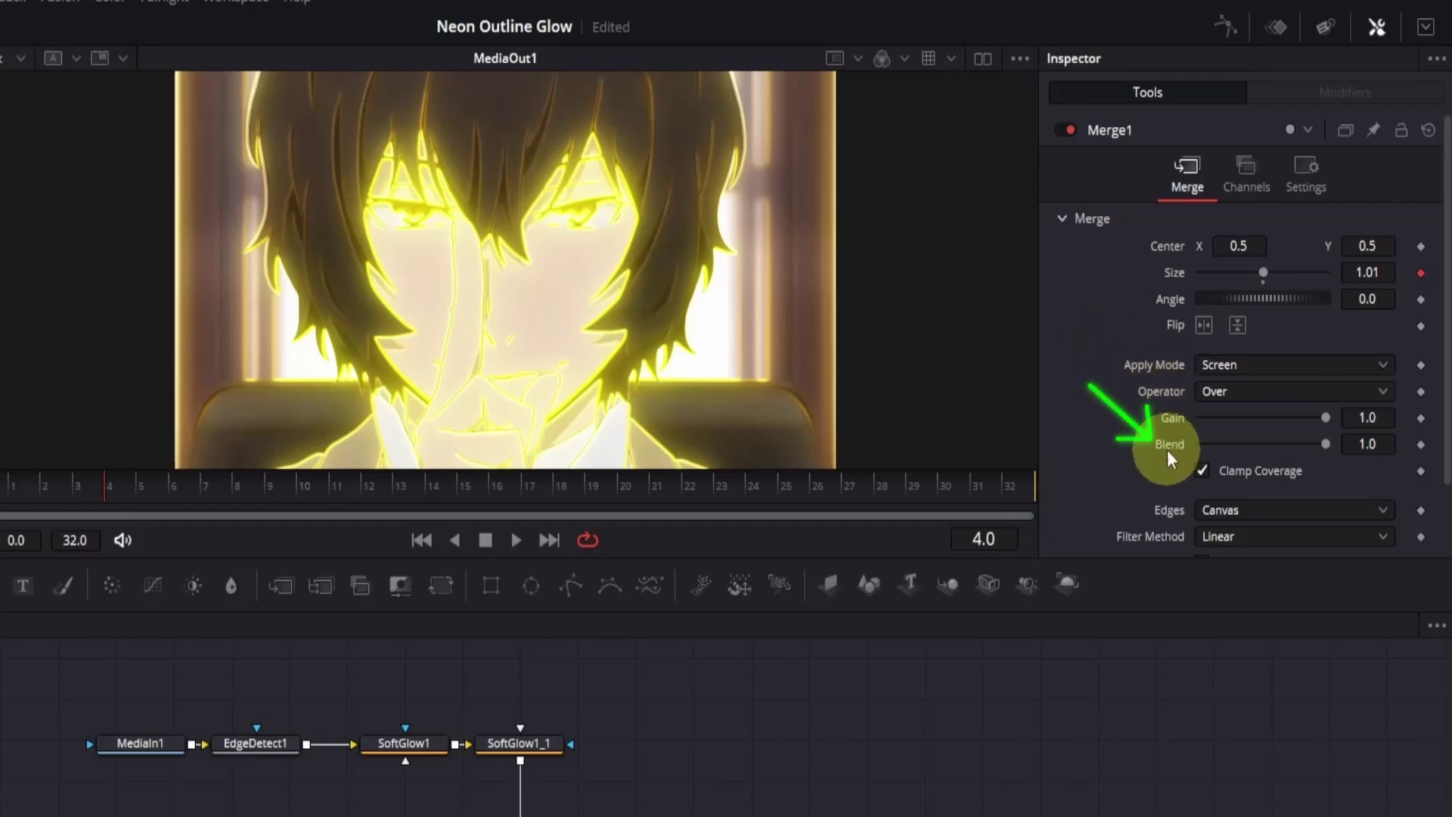
- Keyframe Merge1 Blend at 1.0 on frame 4 and 0 on frame 3, then scrub to preview the pop-in
click(1421, 445)
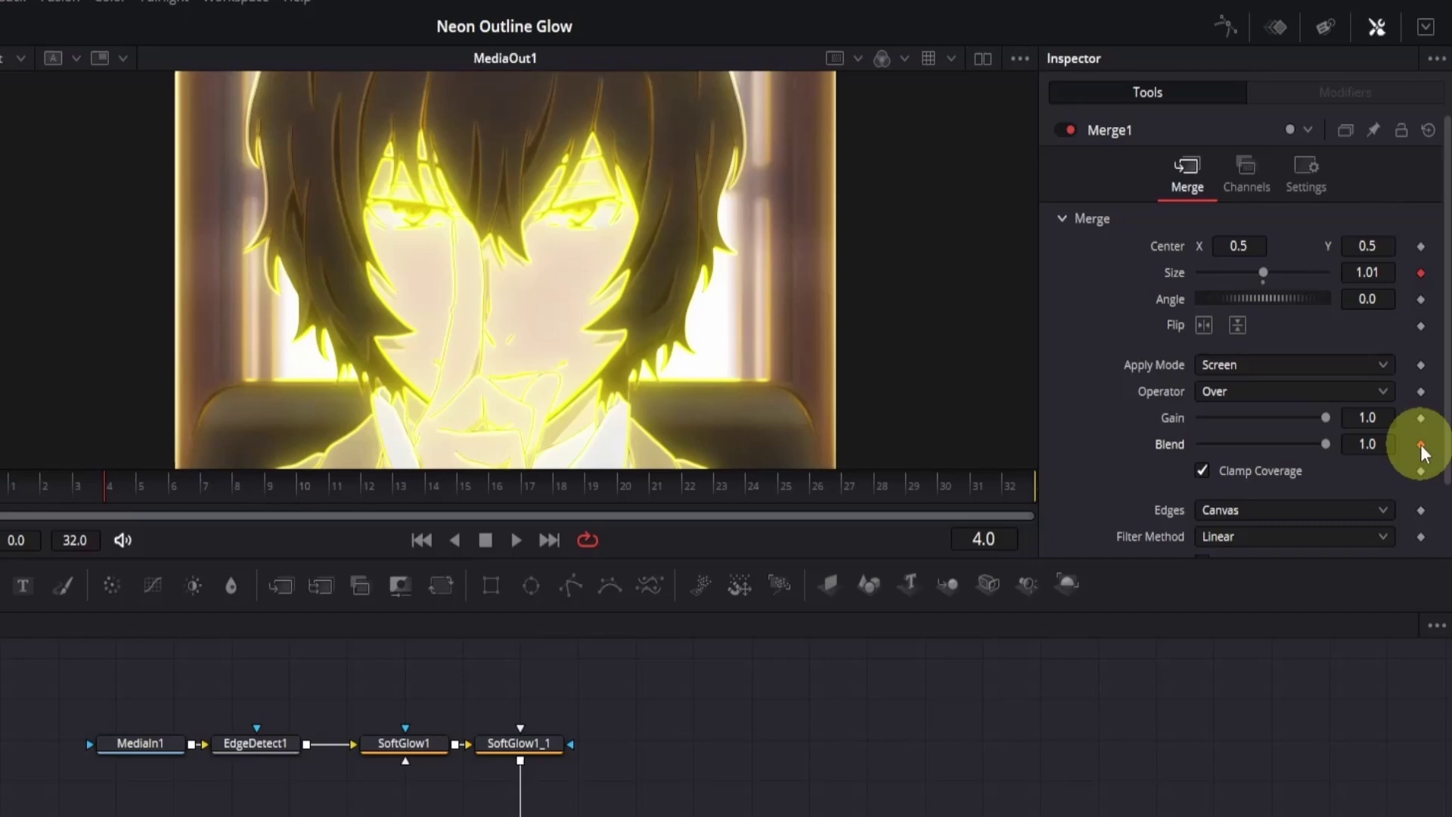
key(Left)
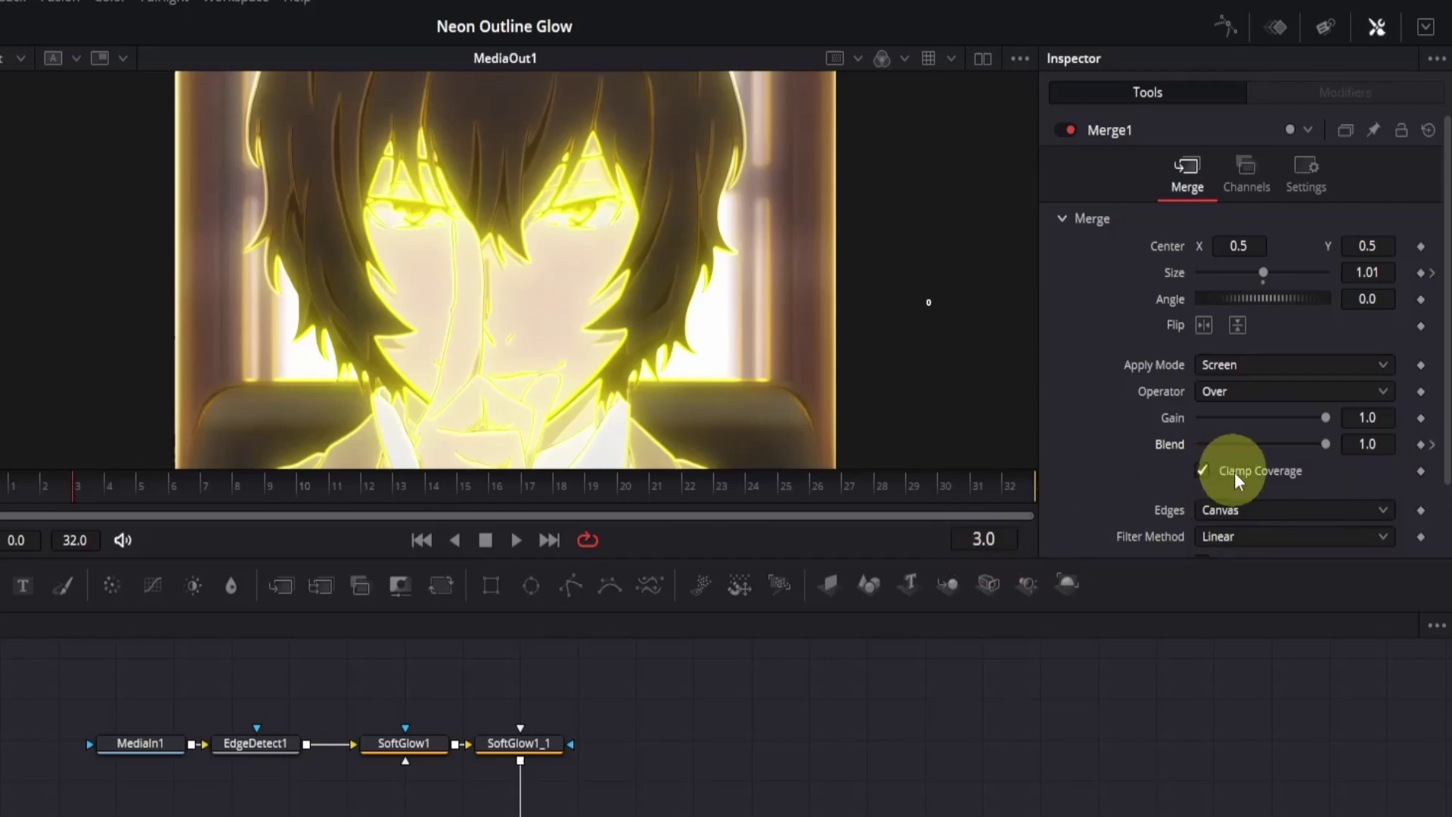
drag(1323, 446, 1130, 448)
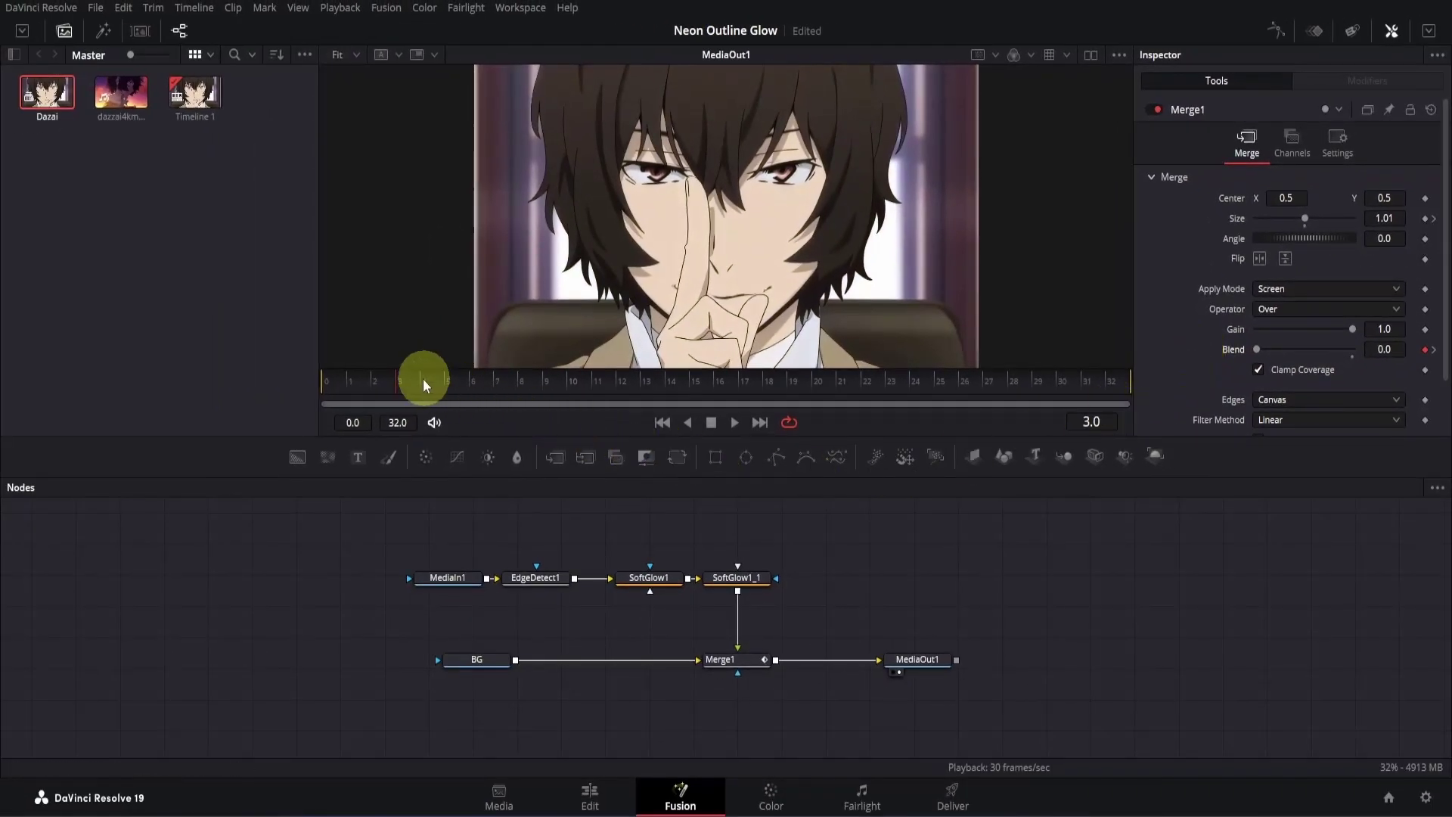
drag(397, 381, 366, 382)
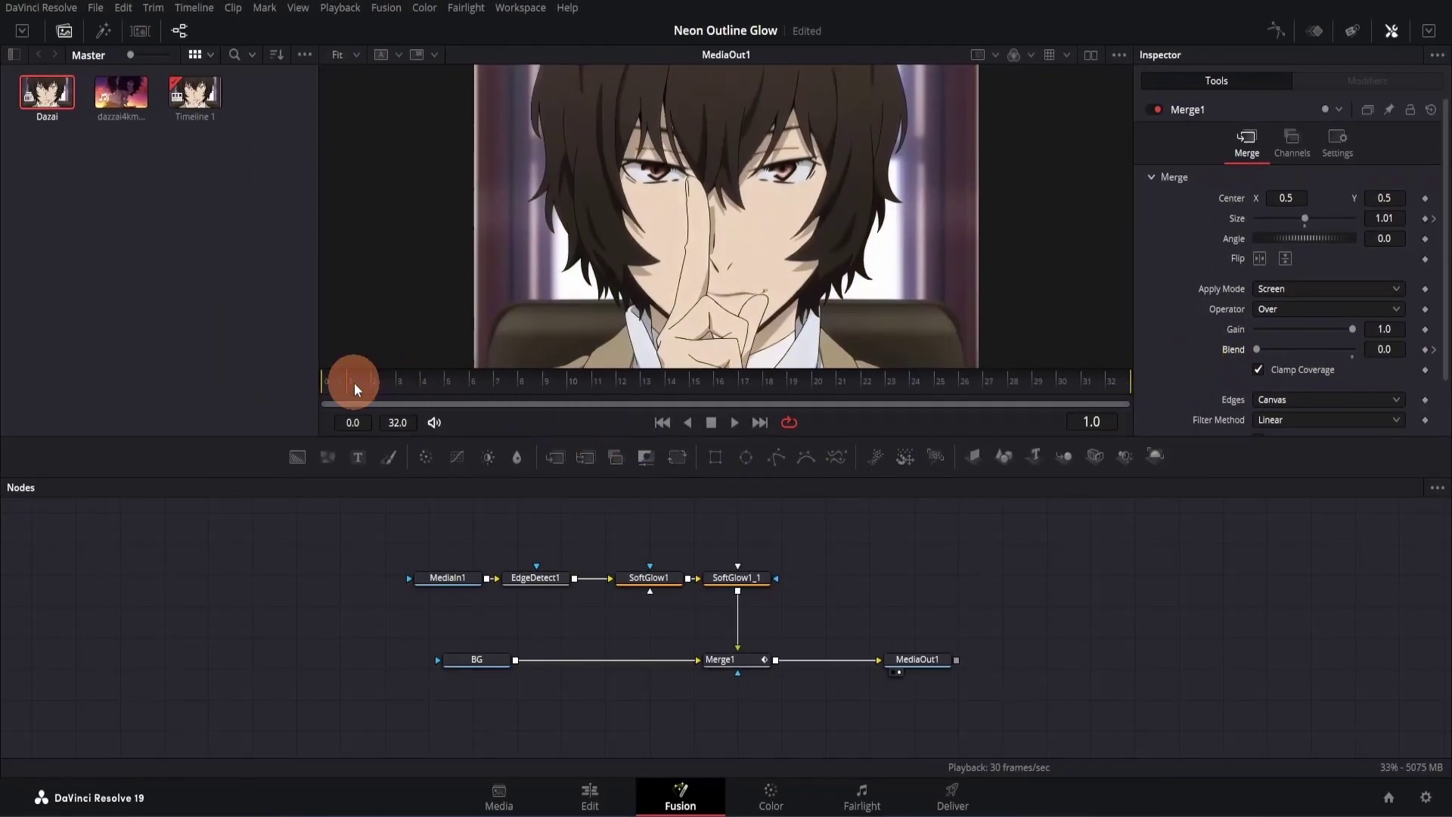
drag(354, 382, 1114, 388)
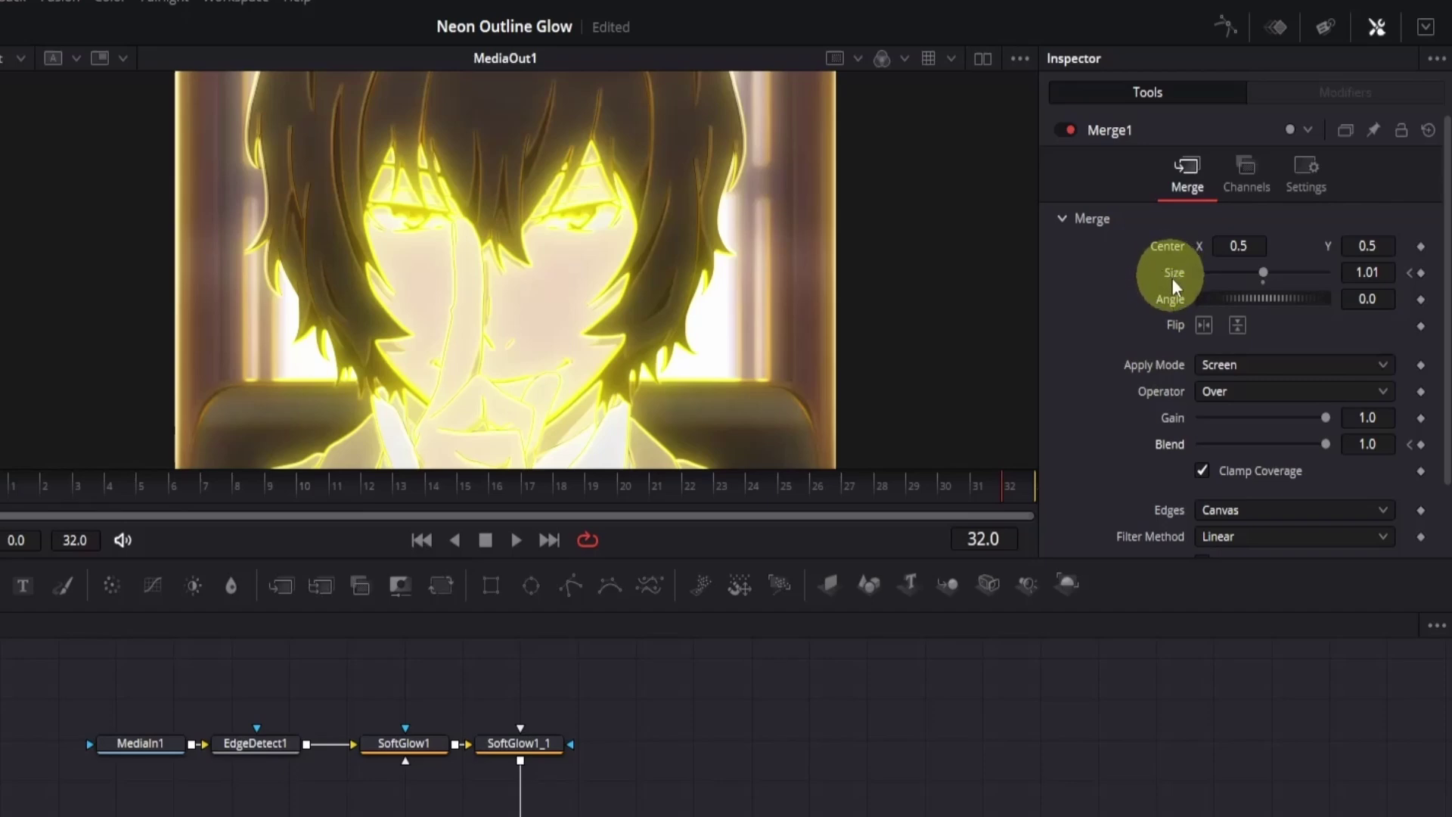
- At frame 32, set Merge1 Size to 1.2 to keyframe the outline's growth
click(1381, 272)
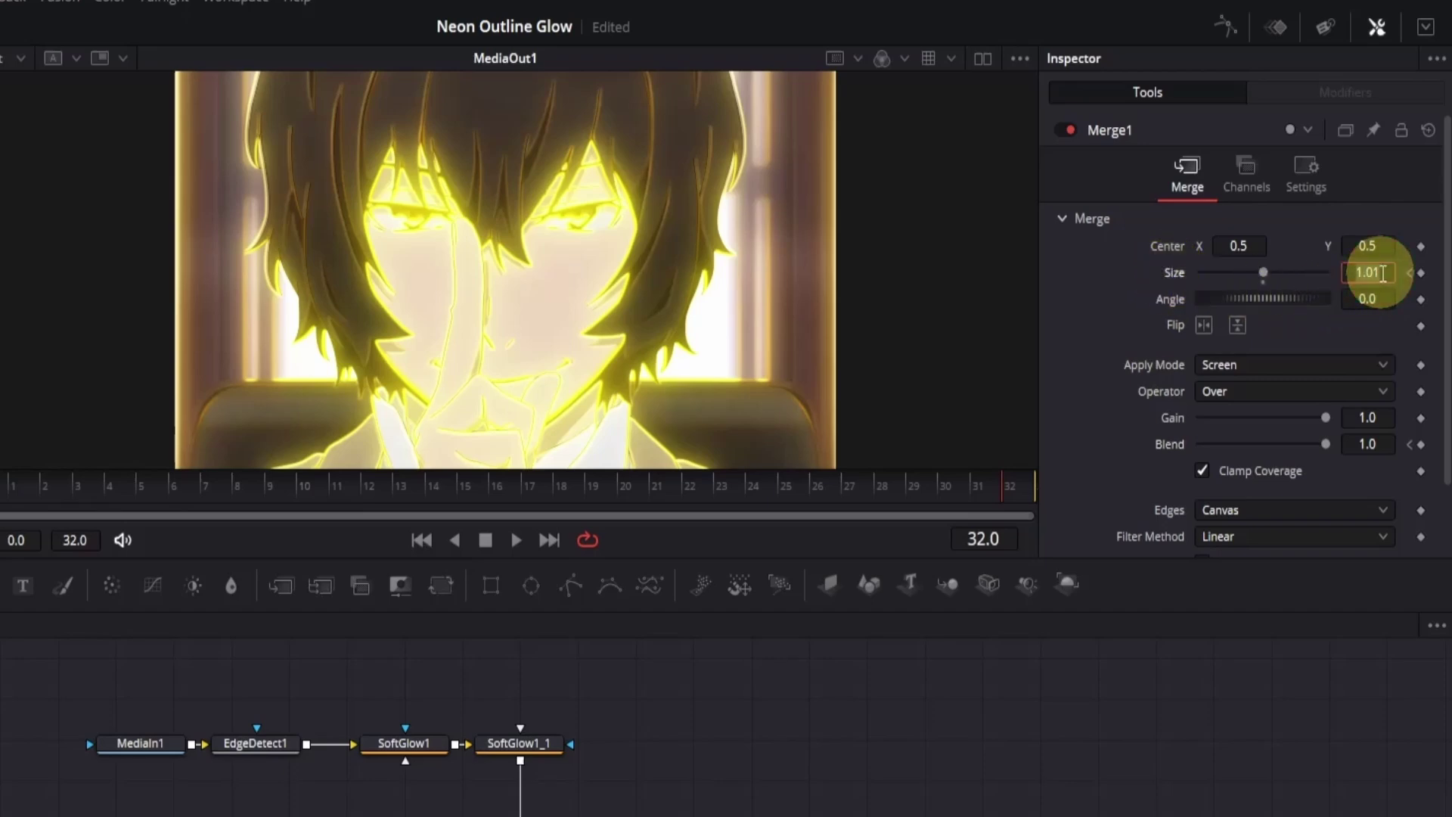
text(1)
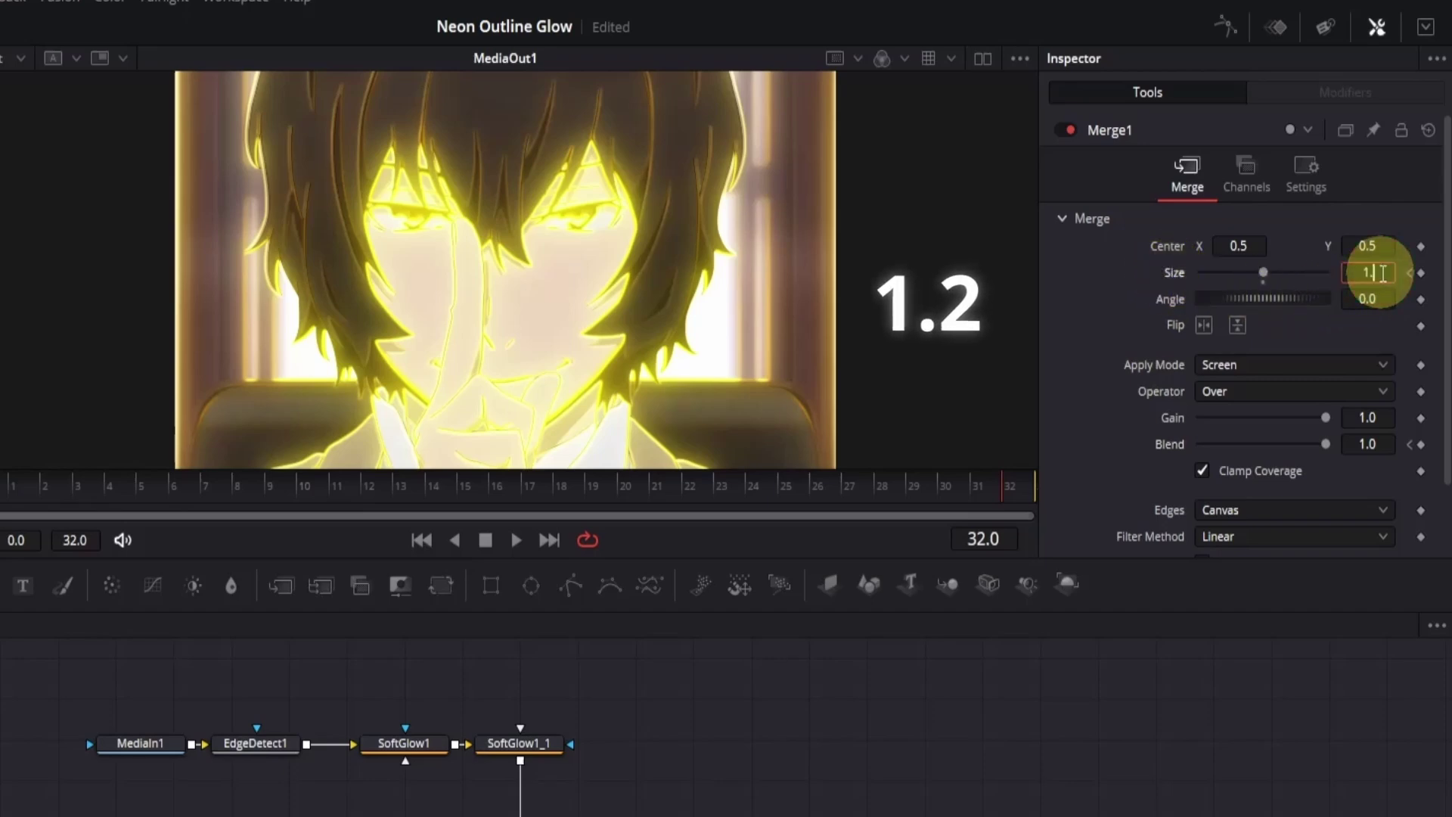
text(.2)
click(1100, 352)
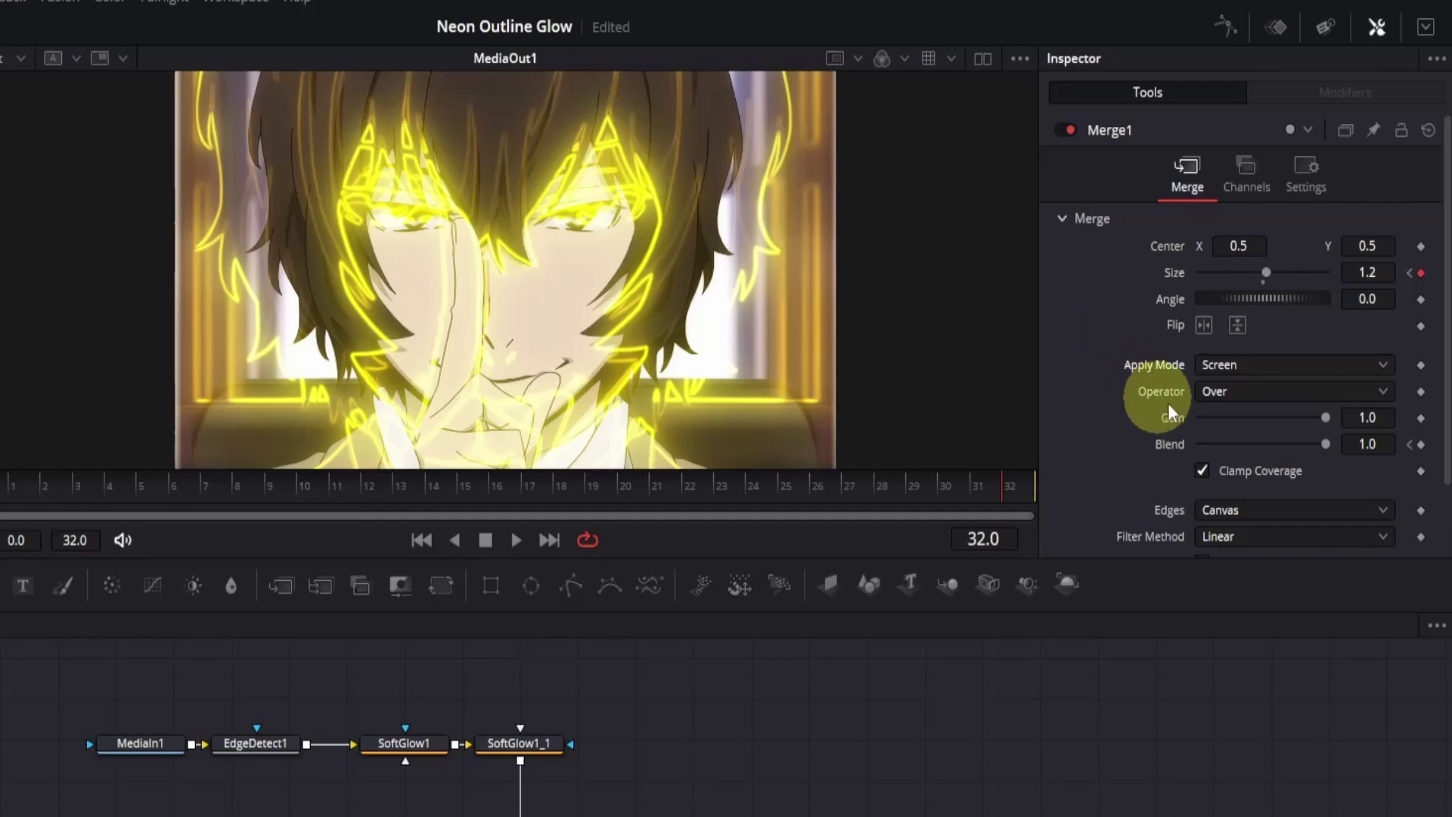
- Drop Merge1 Blend to 0.0 at frame 32, then play the animation from frame 0
drag(1324, 446, 1115, 447)
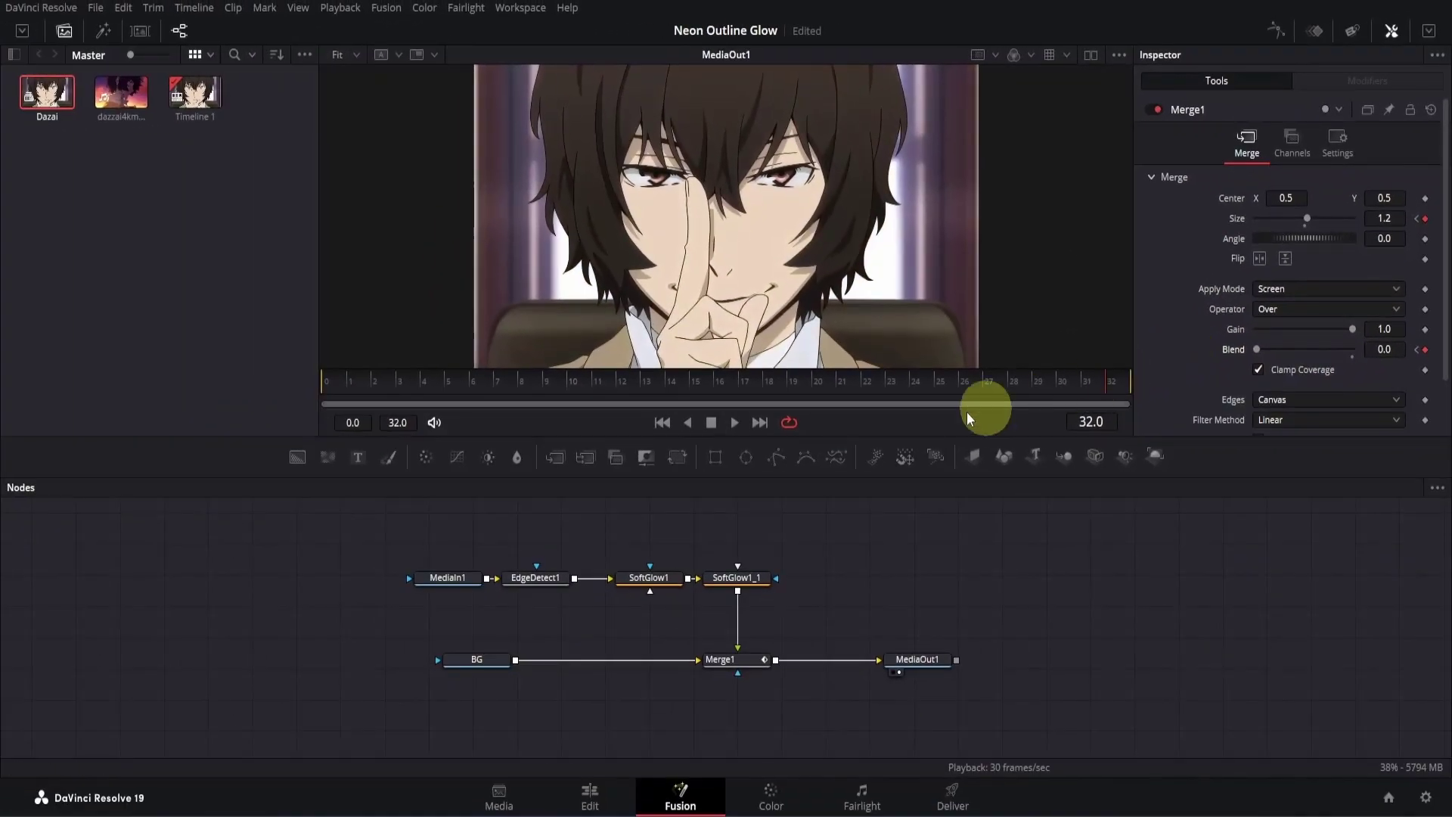
drag(733, 386, 329, 375)
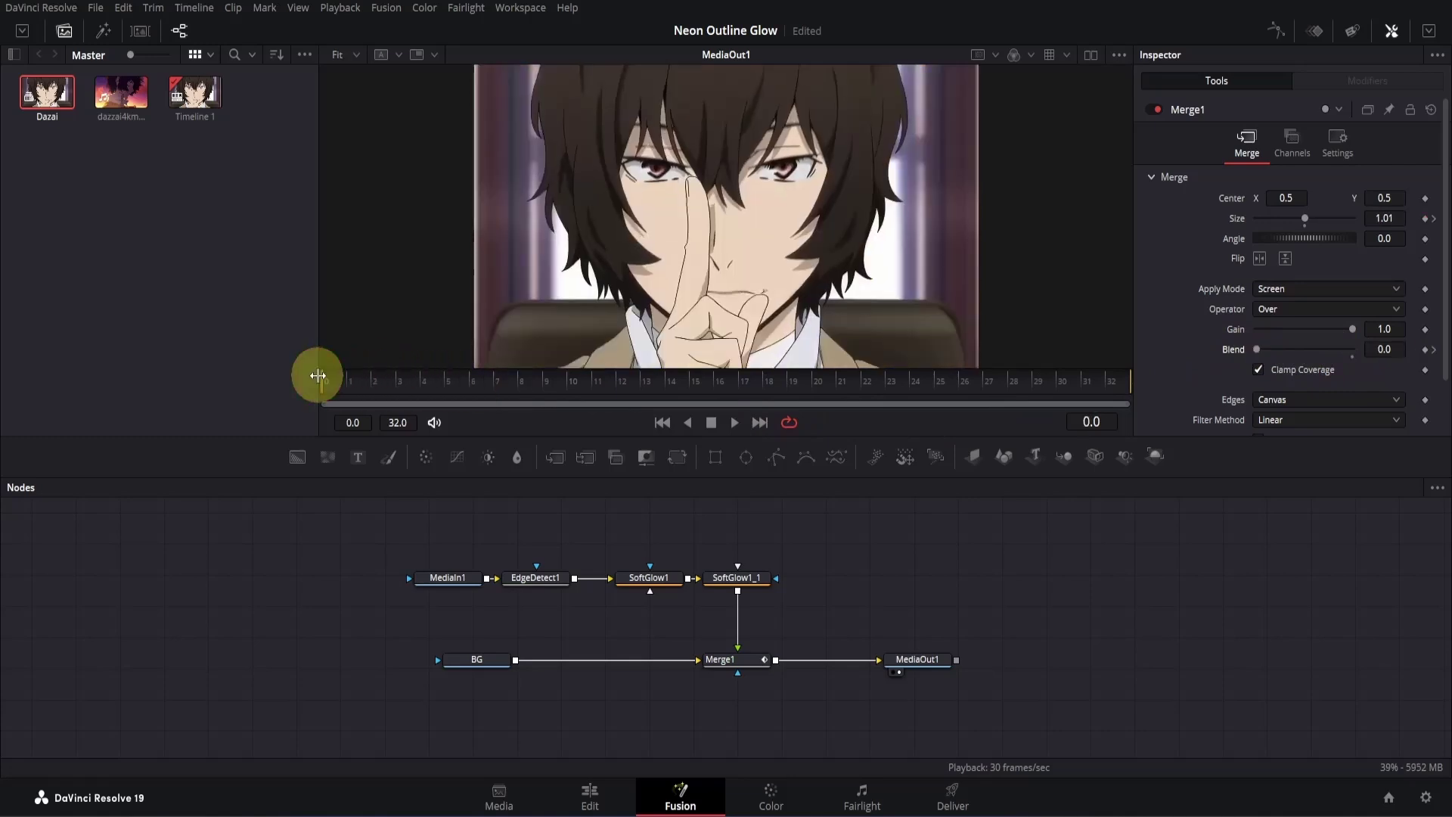
key(space)
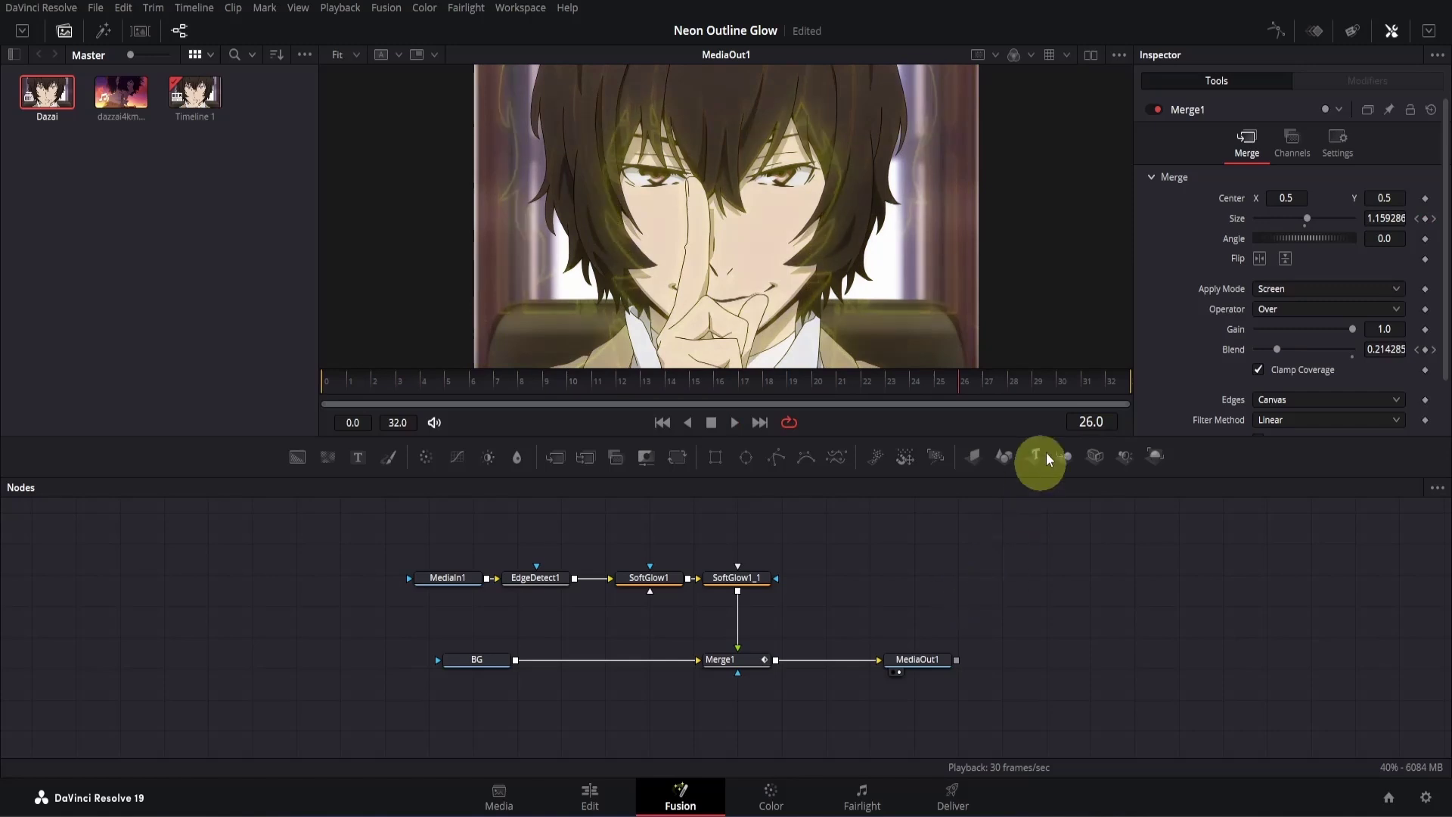
- Show the Blend and Size curves in the Spline panel and zoom them to fit
click(1275, 34)
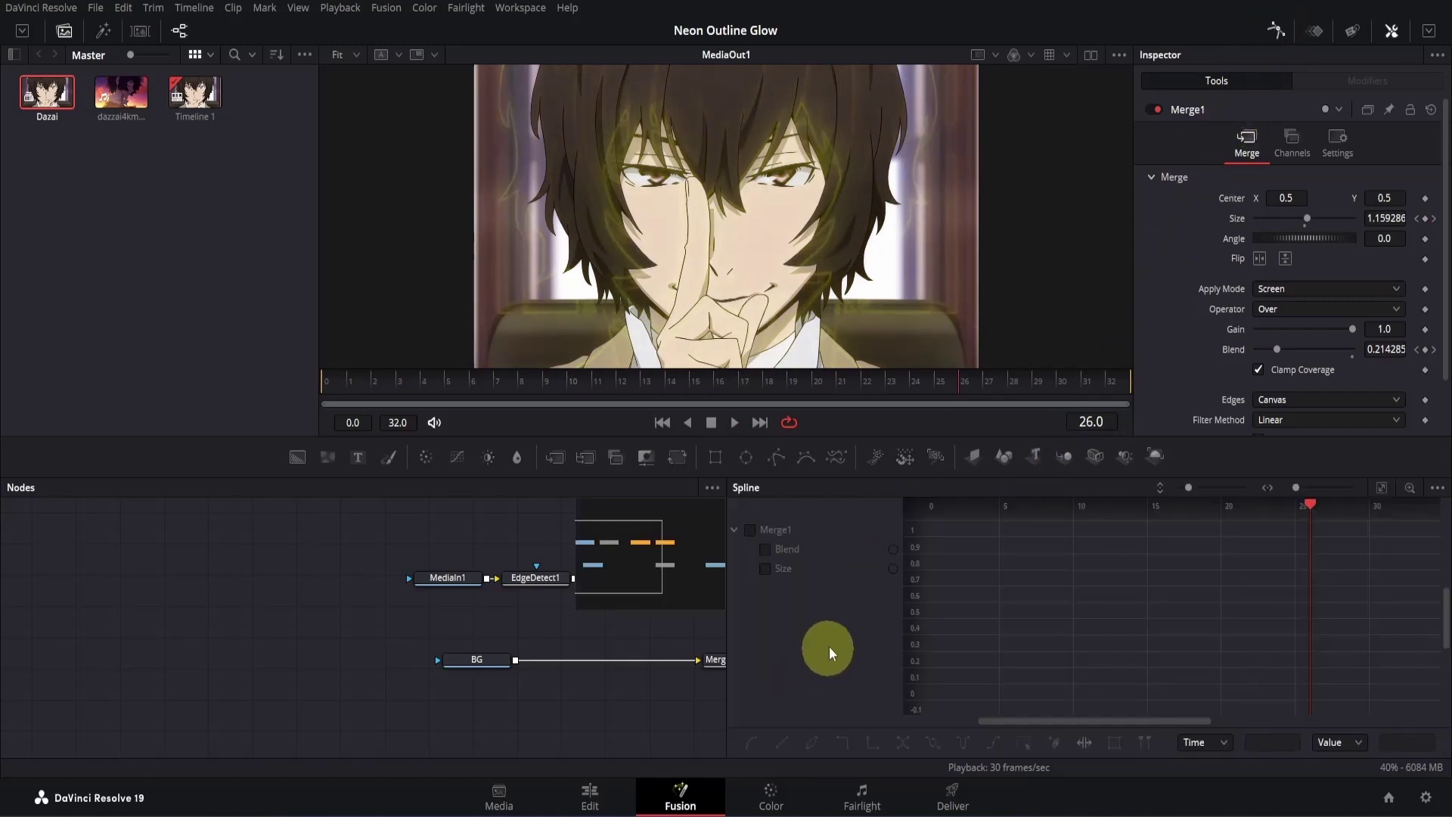
click(765, 549)
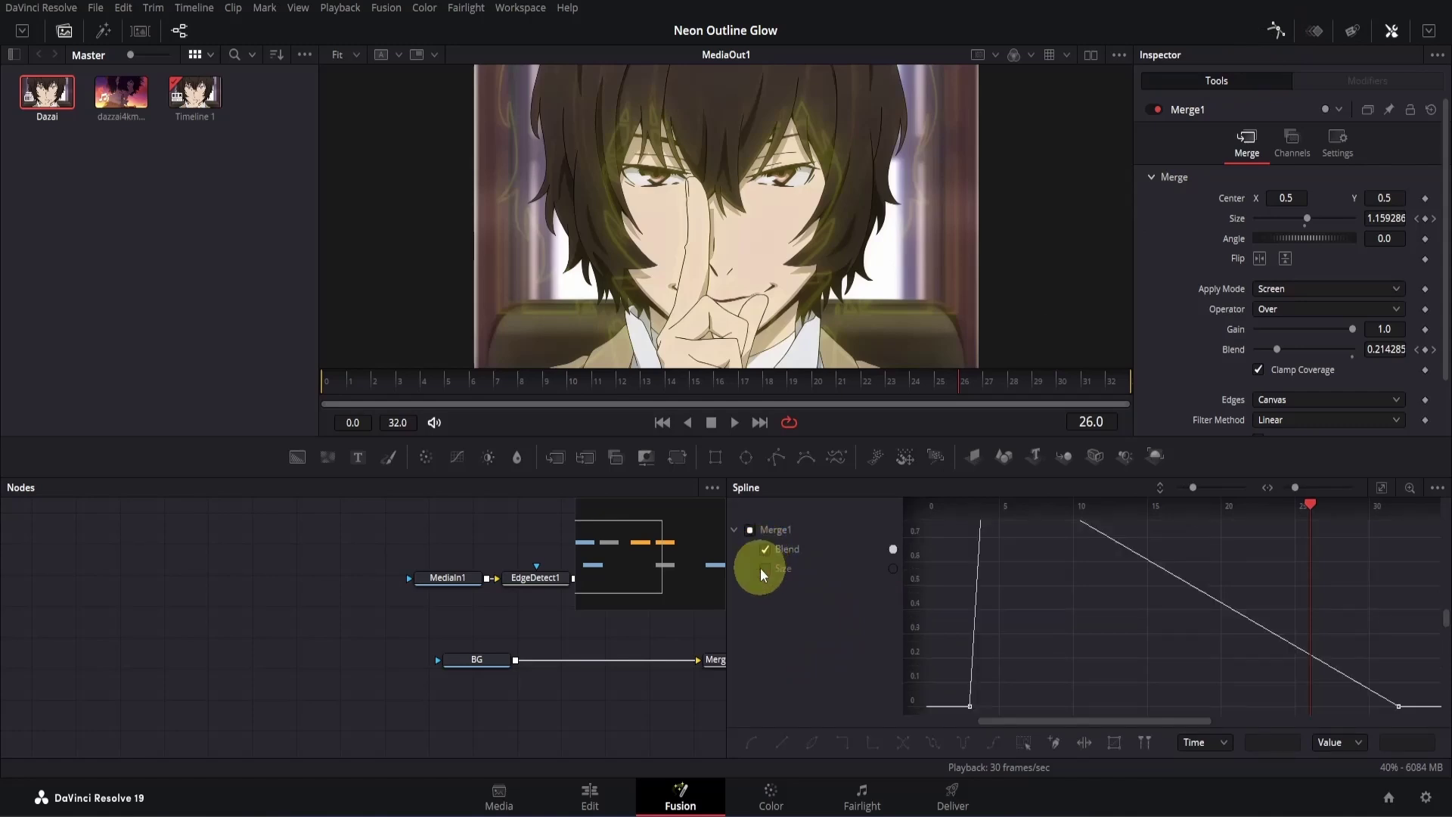
click(763, 569)
click(1382, 488)
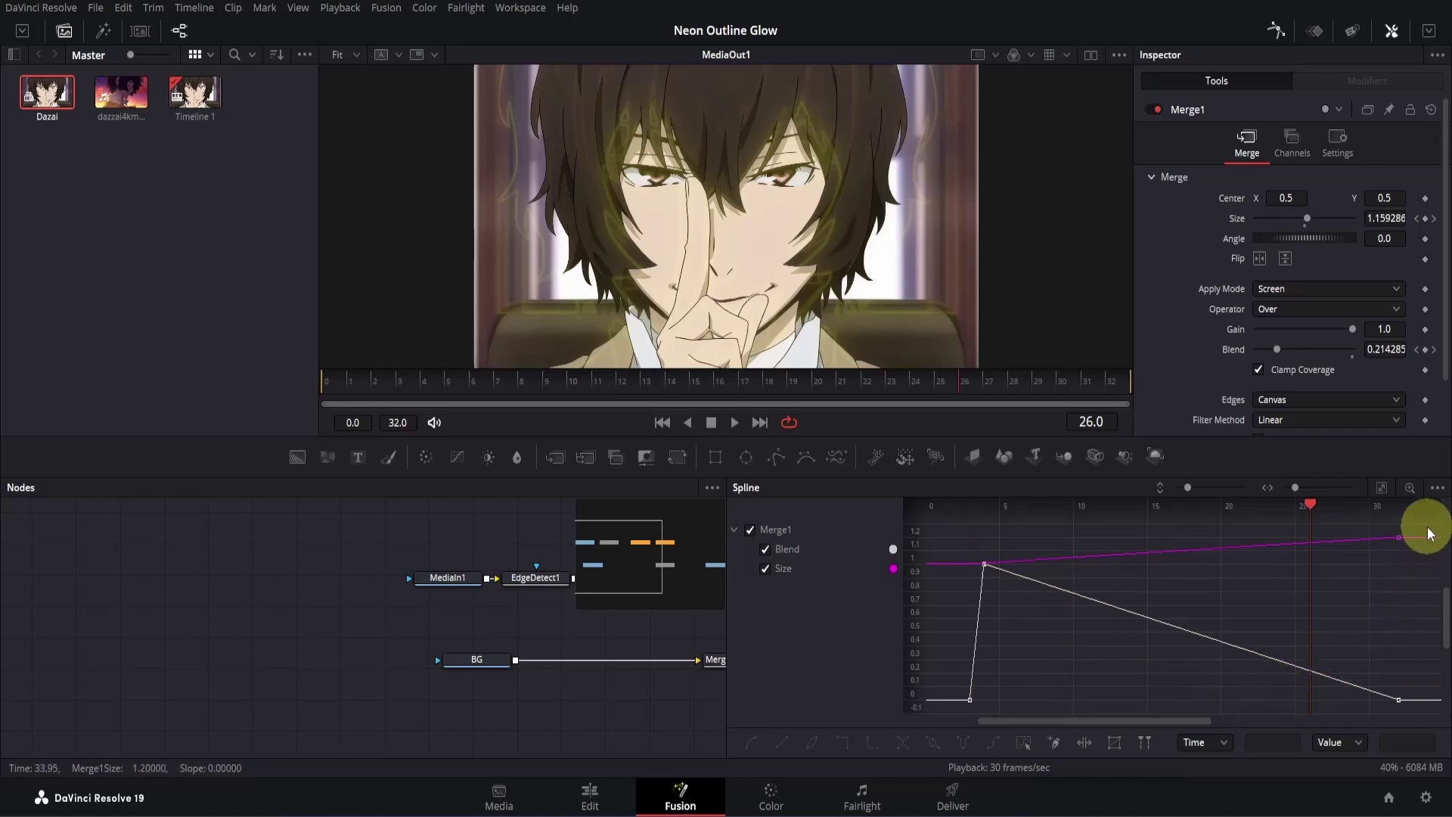
- Select the Blend and Size keyframes and apply an Out Cubic ease to them
drag(1428, 525, 1410, 702)
drag(1252, 705, 983, 717)
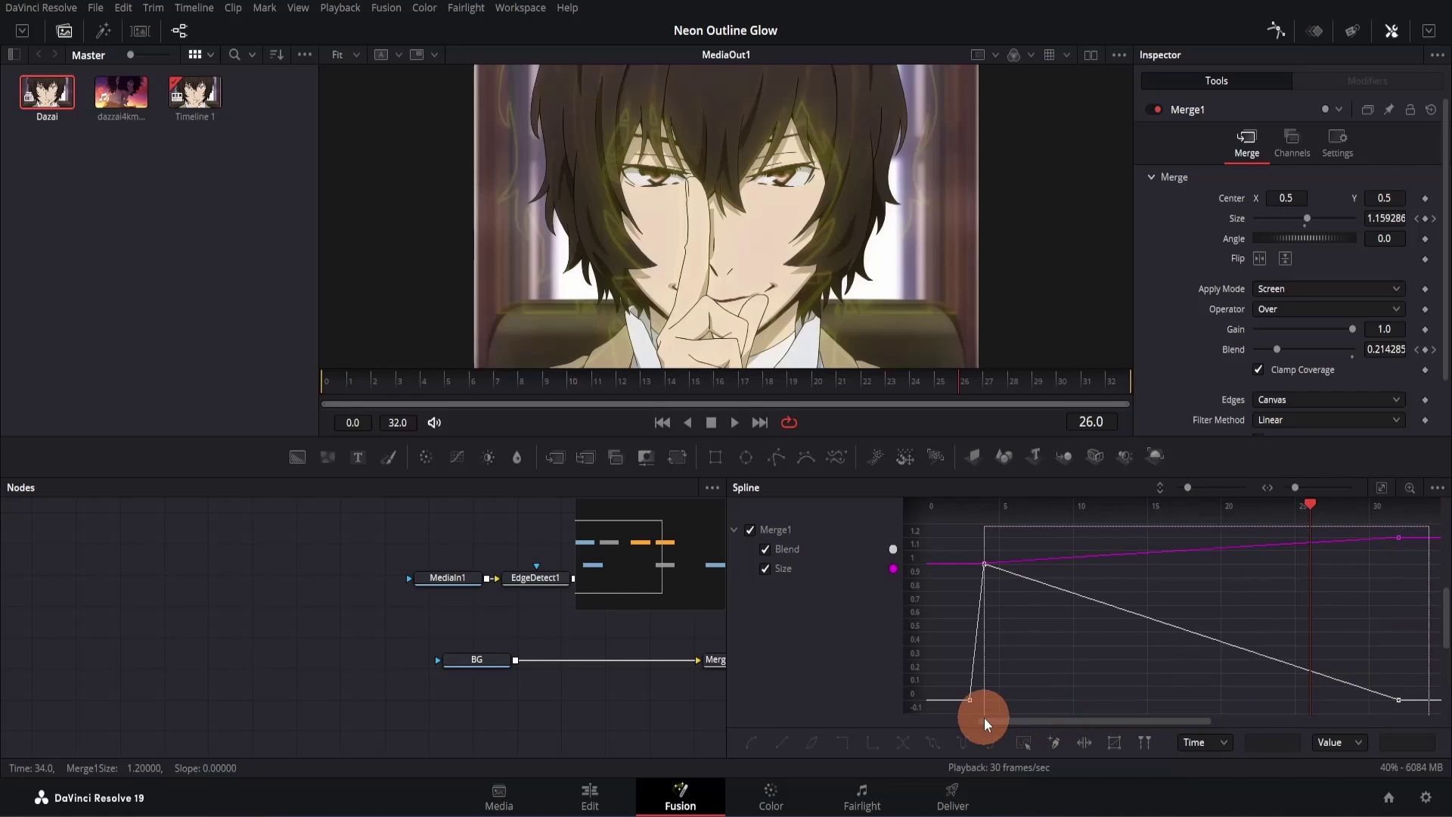
drag(983, 717, 982, 716)
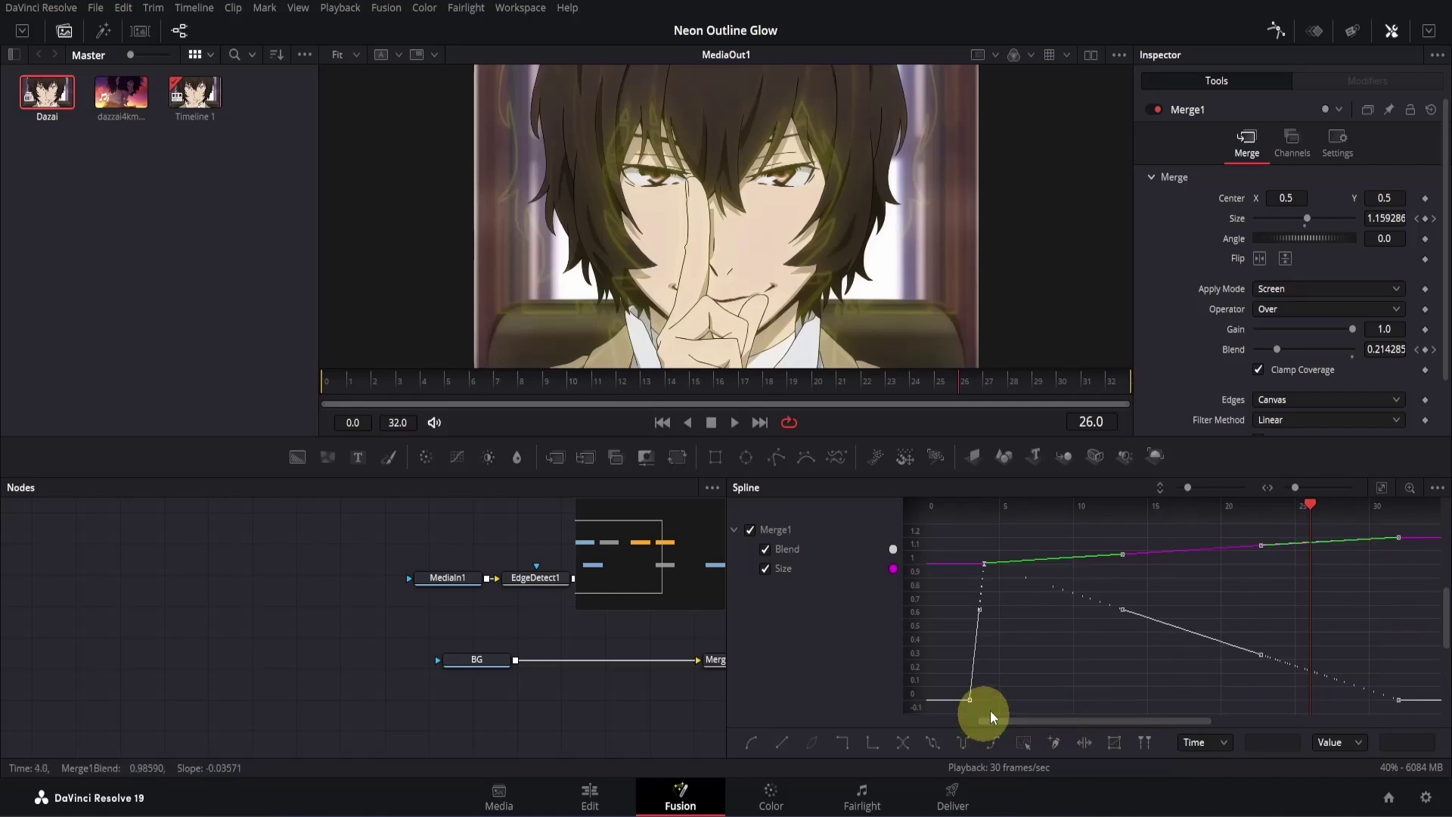
right_click(1059, 661)
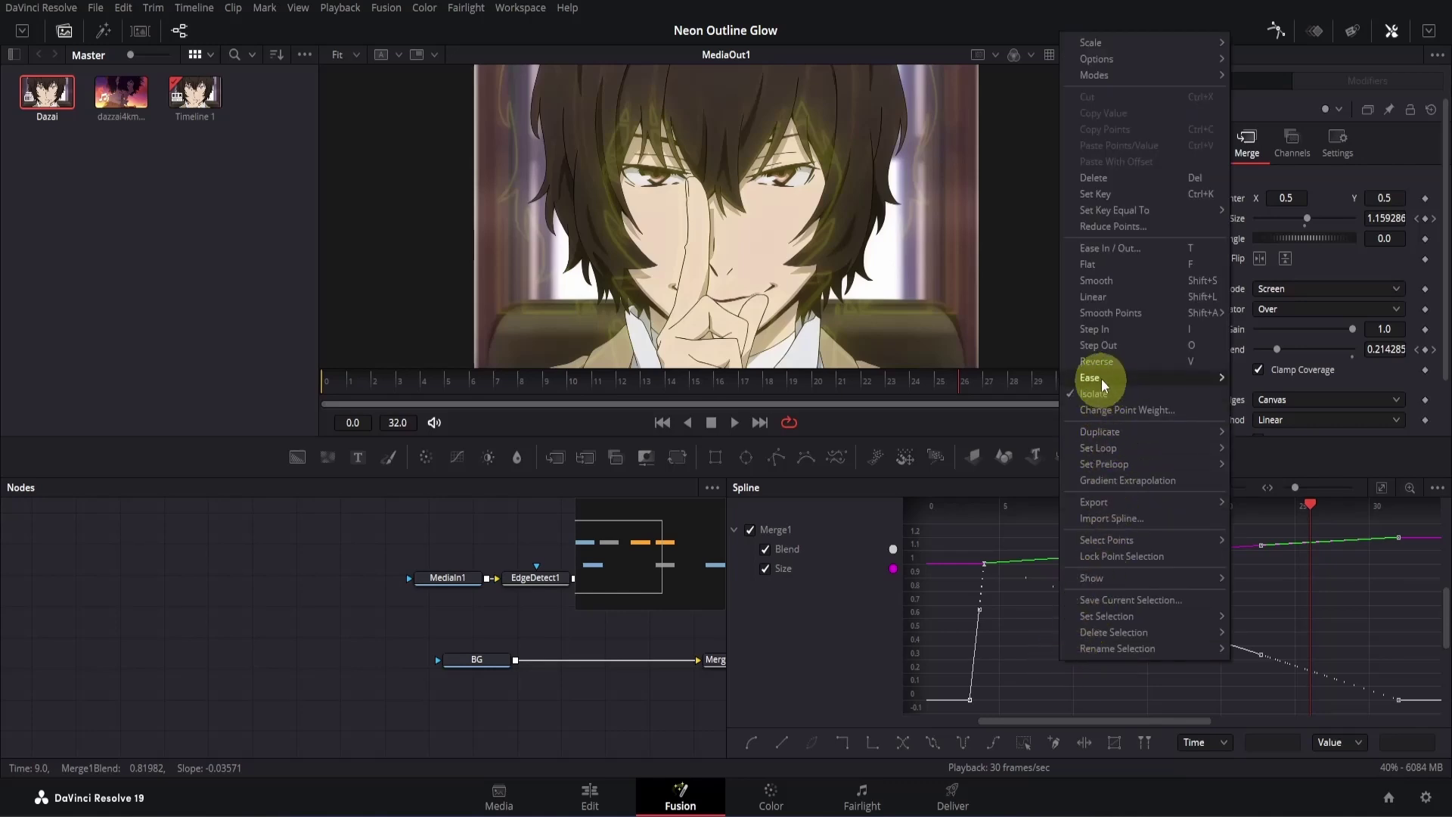
mouse_move(1089, 382)
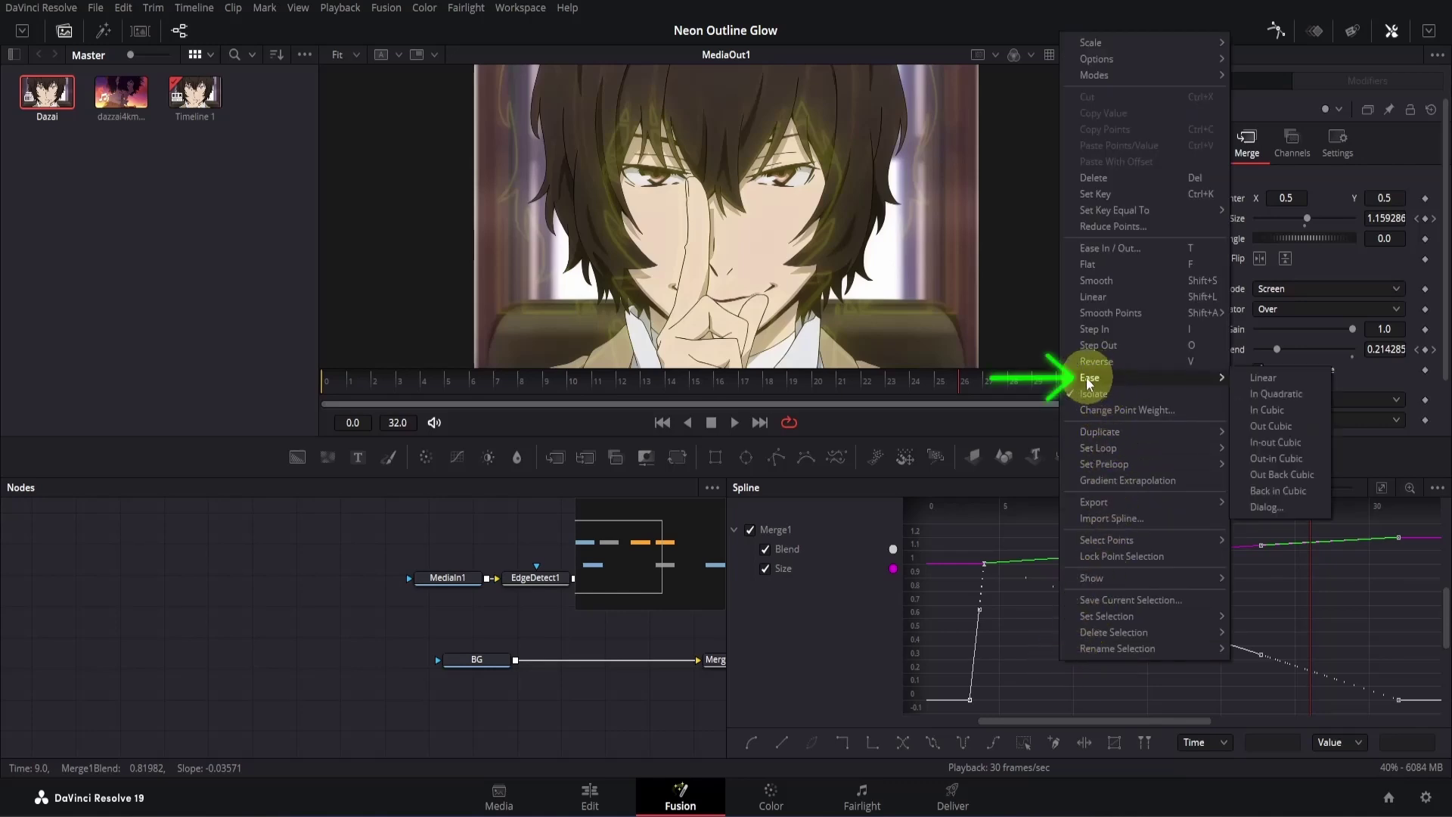
click(1255, 425)
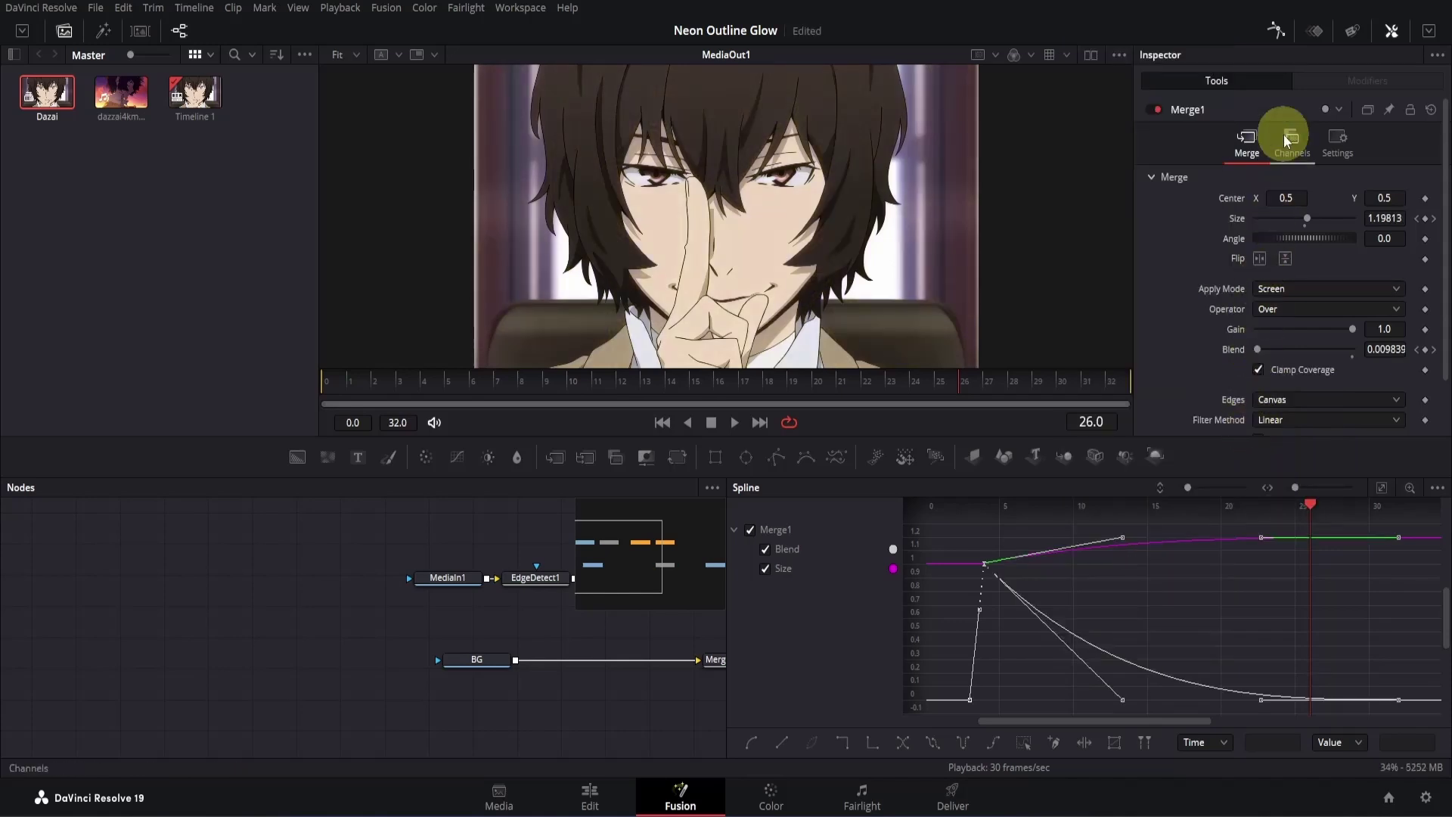
click(1274, 32)
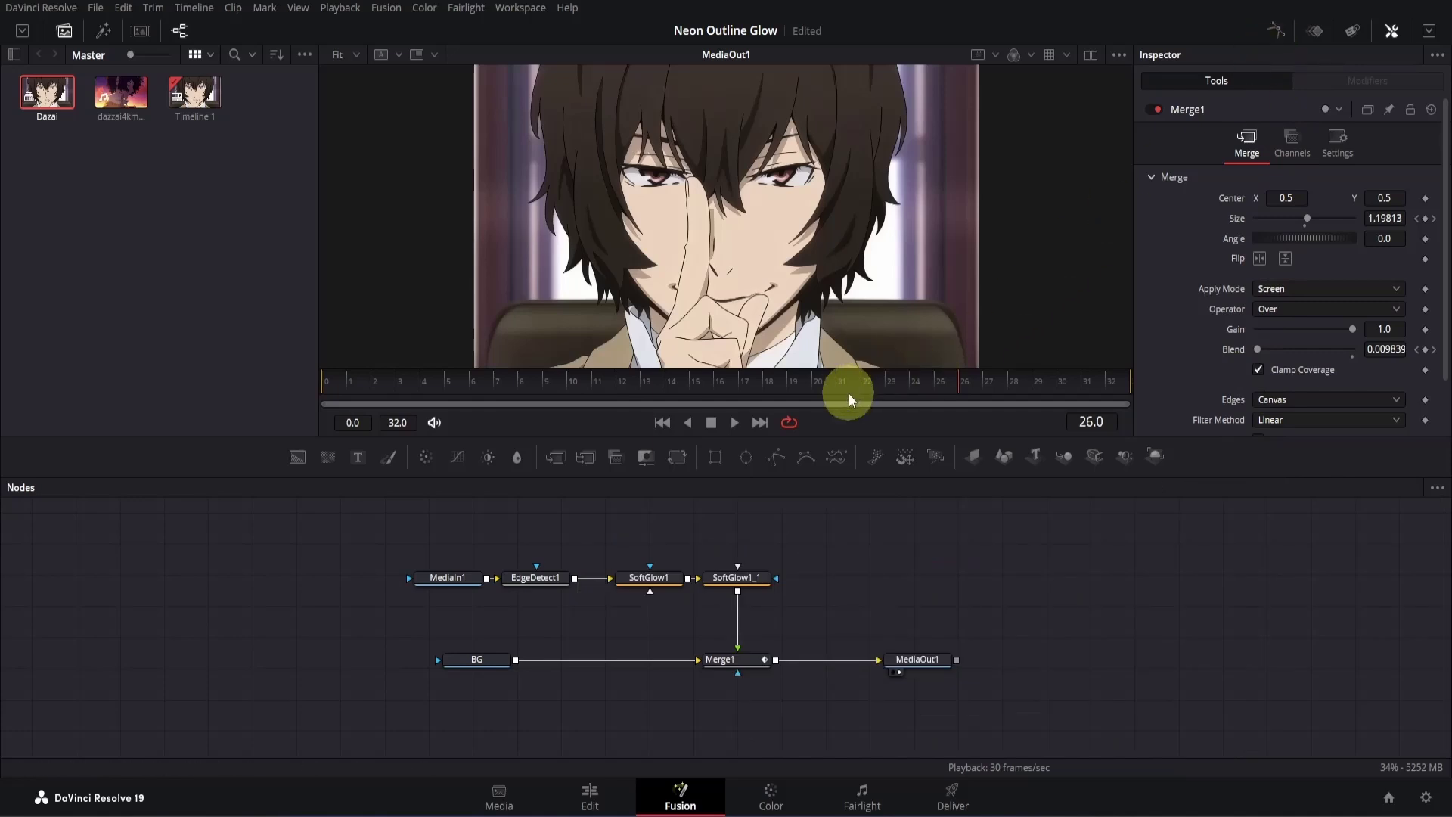
drag(369, 365, 316, 372)
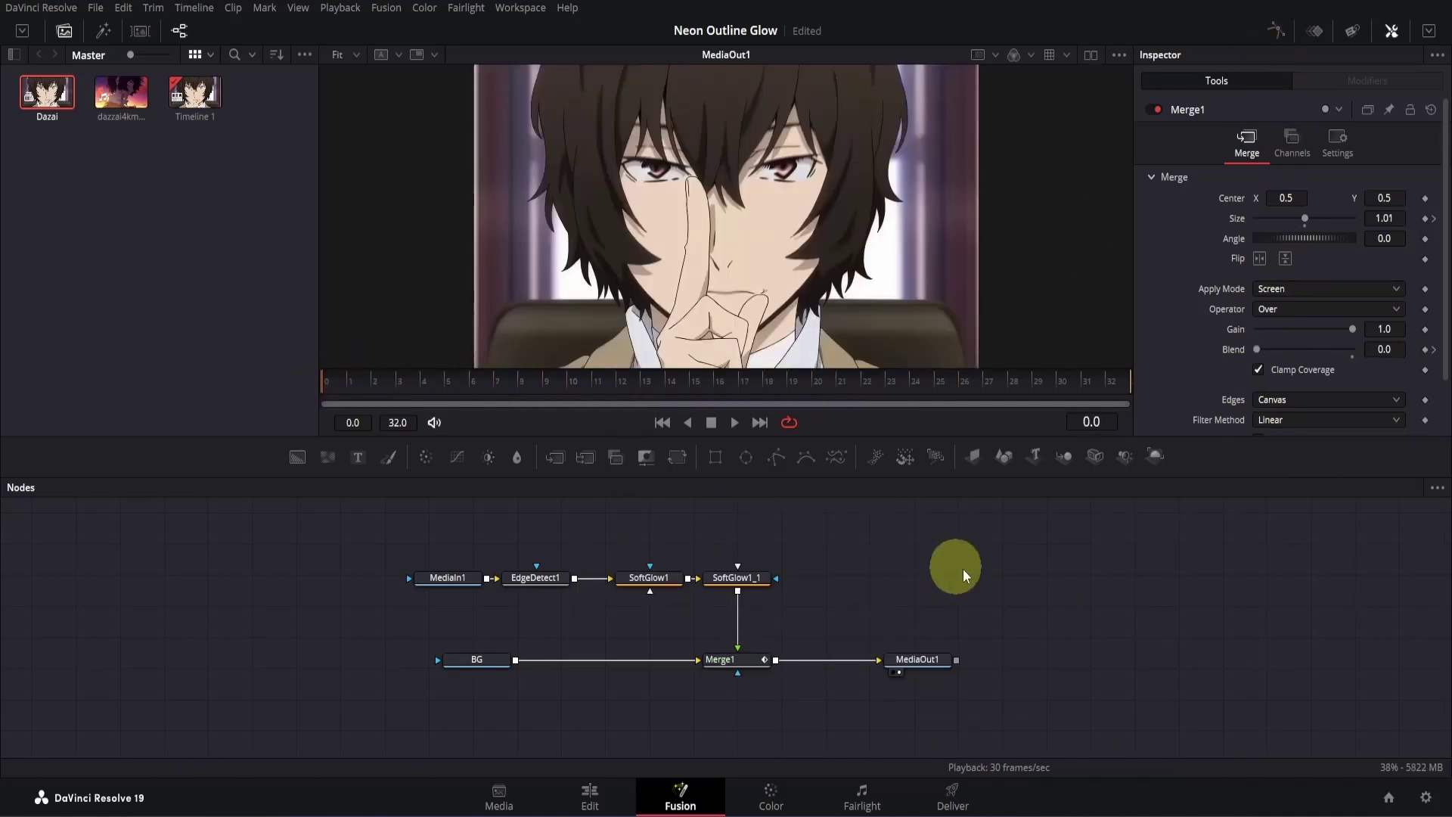
key(space)
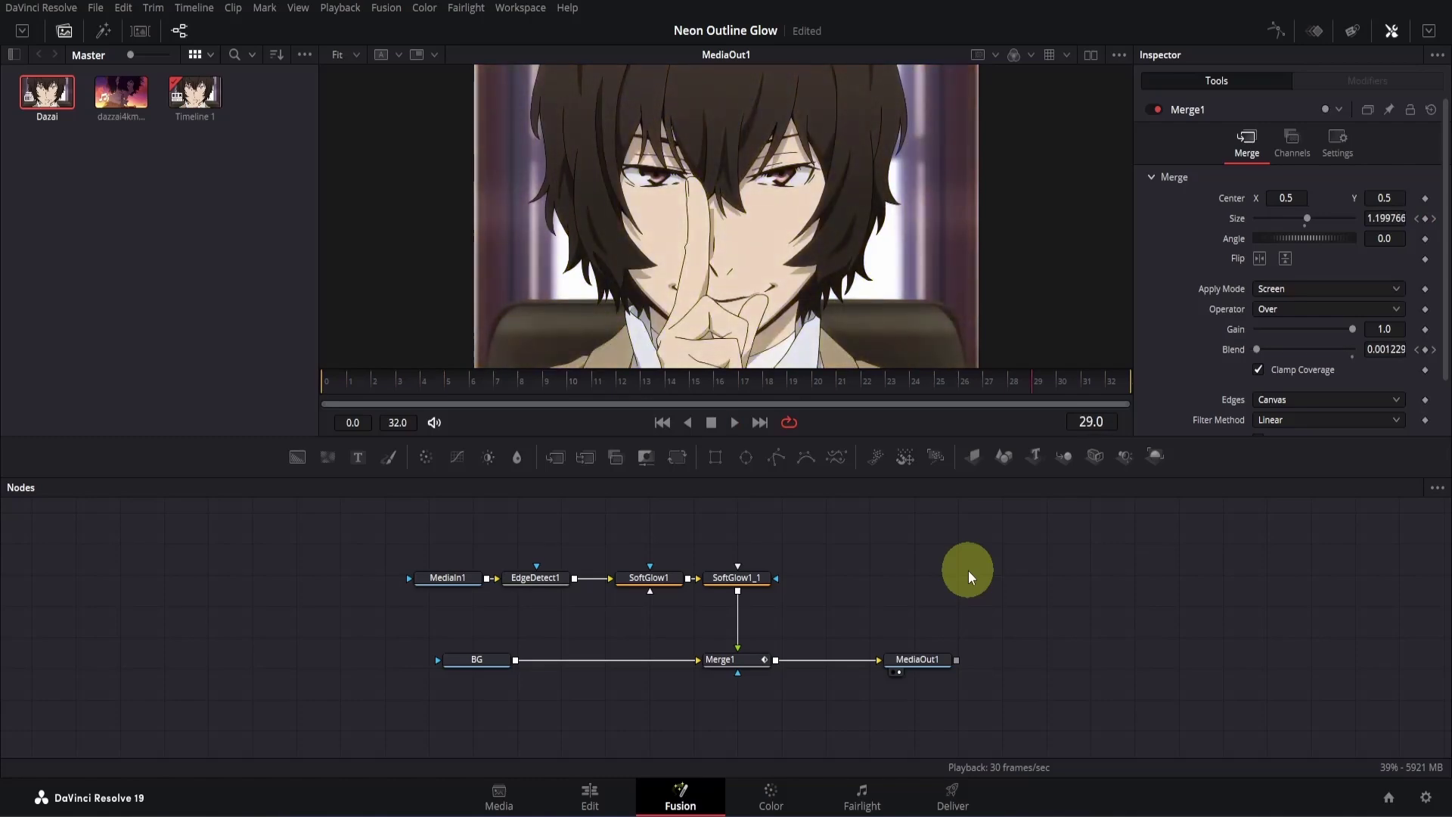
- Switch to the Edit page and play Timeline 1 to review the glowing outline clips
click(587, 794)
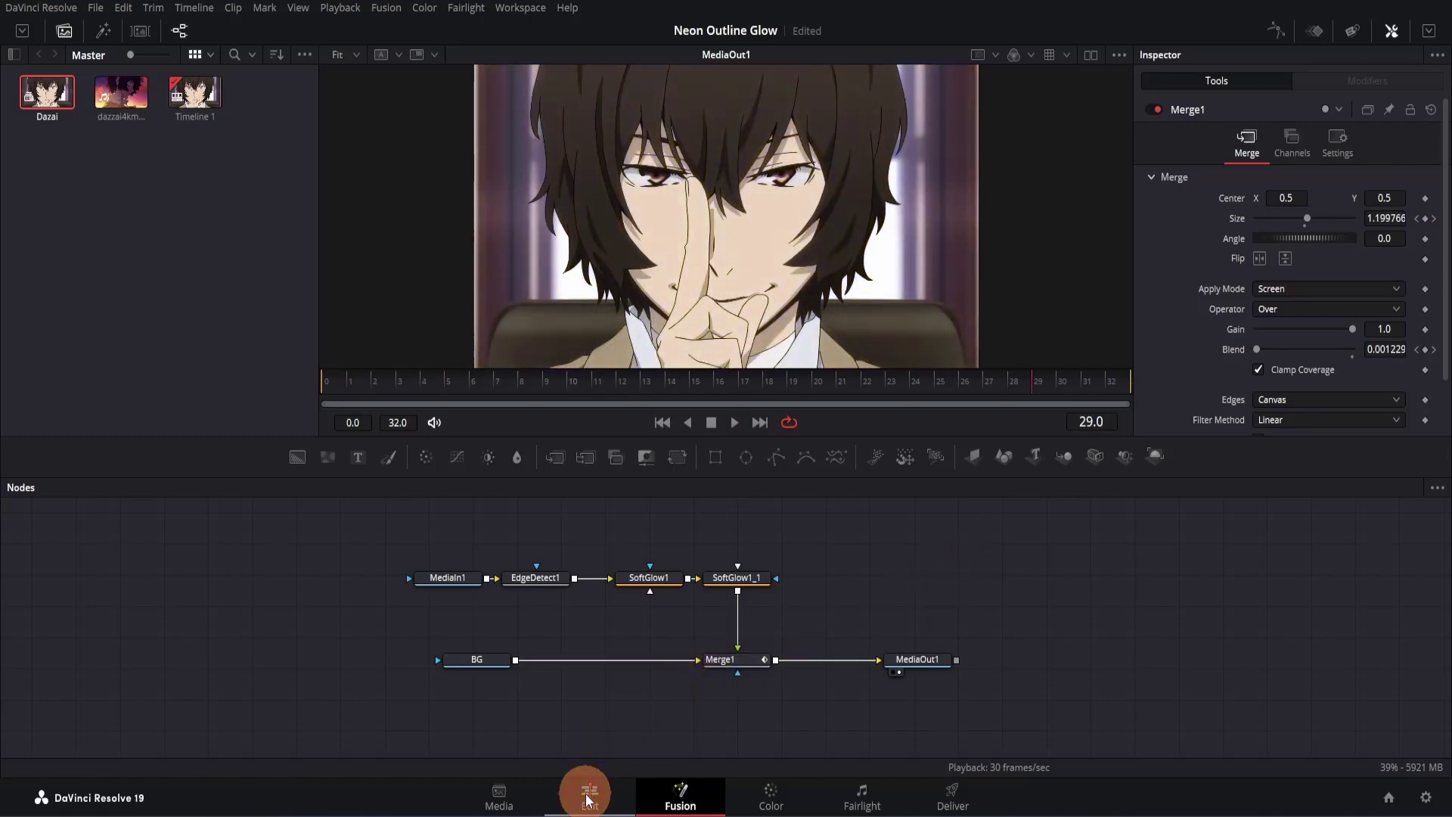
key(space)
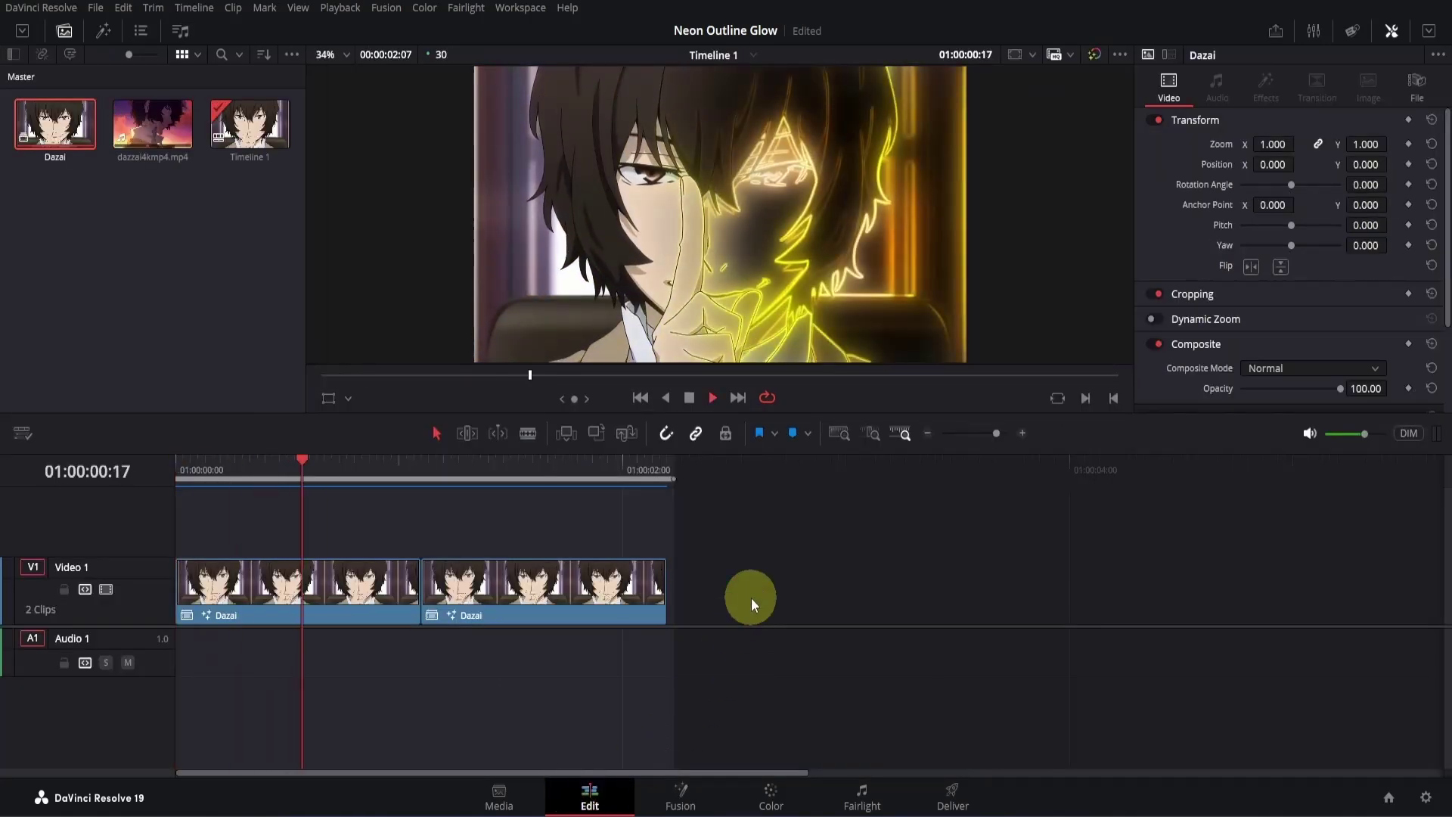